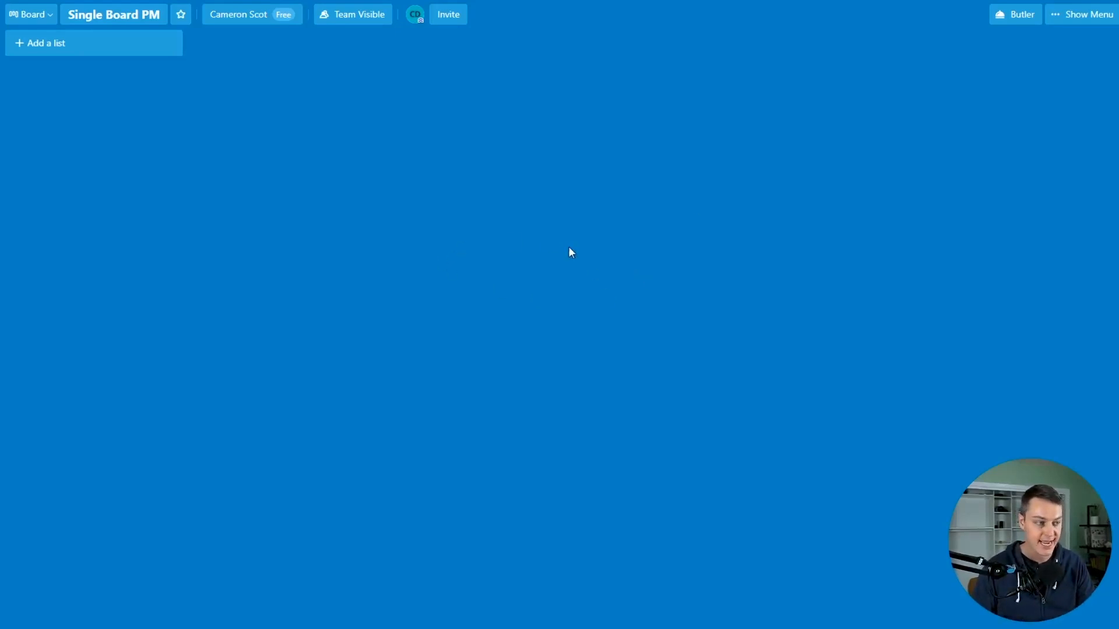
- Add three lists to the empty board, titled To Do, Doing and Done
click(92, 50)
text(To)
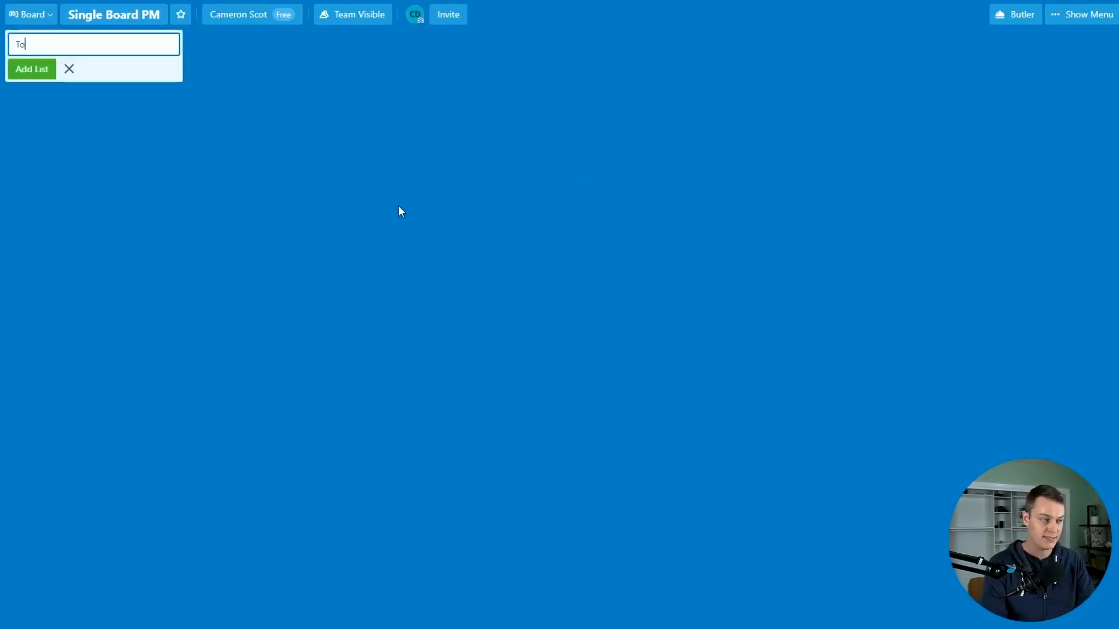
text( Do)
key(Return)
text(Doin)
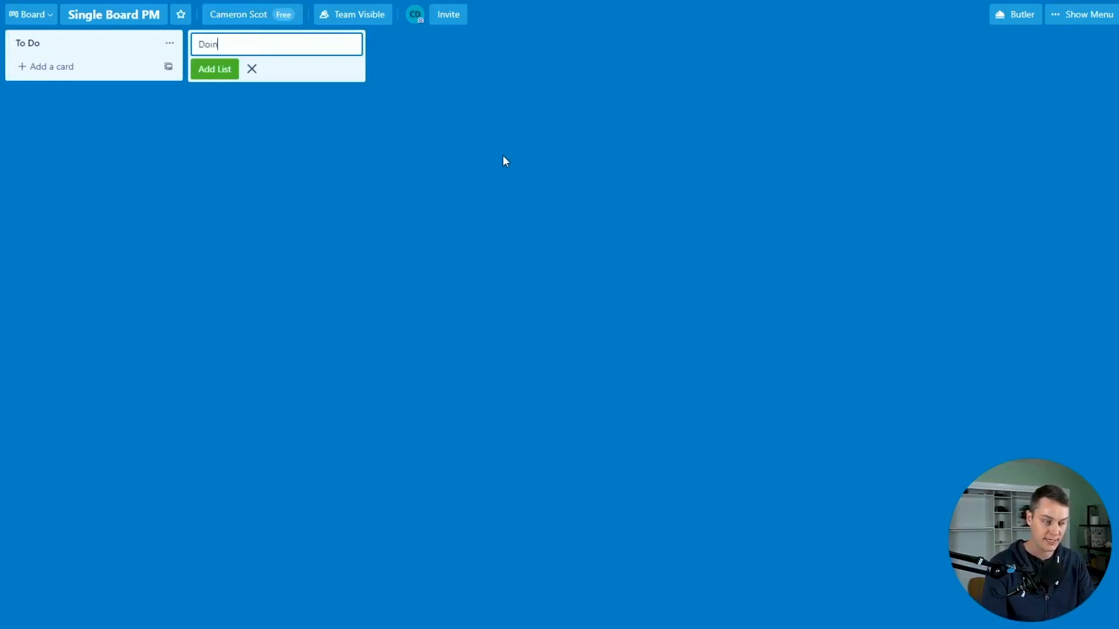
text(g)
key(Return)
text(Done)
key(Return)
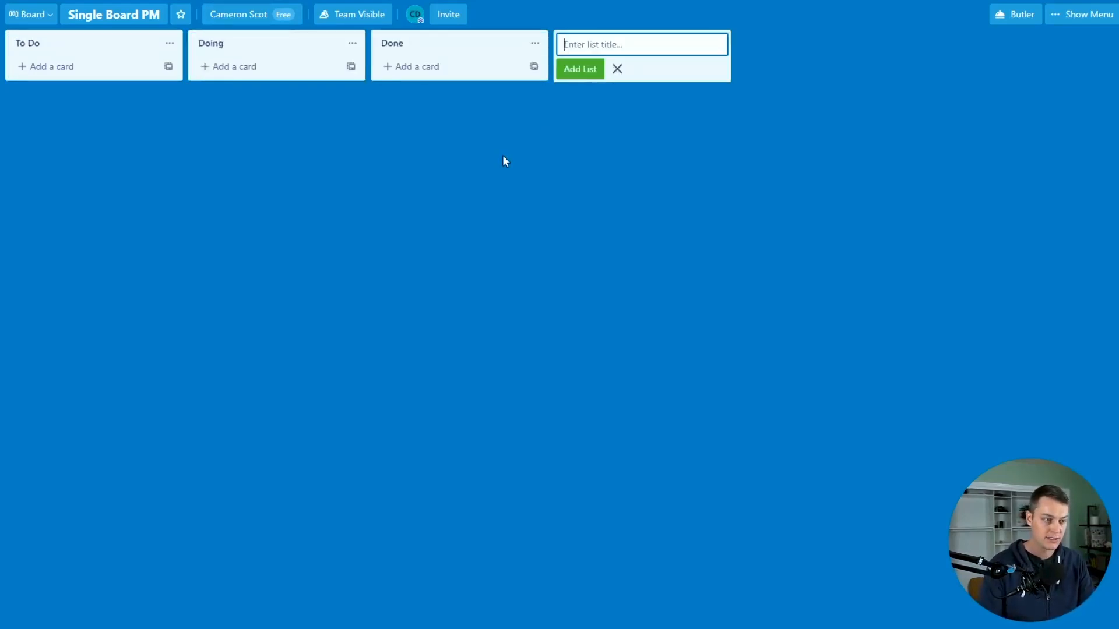
click(456, 145)
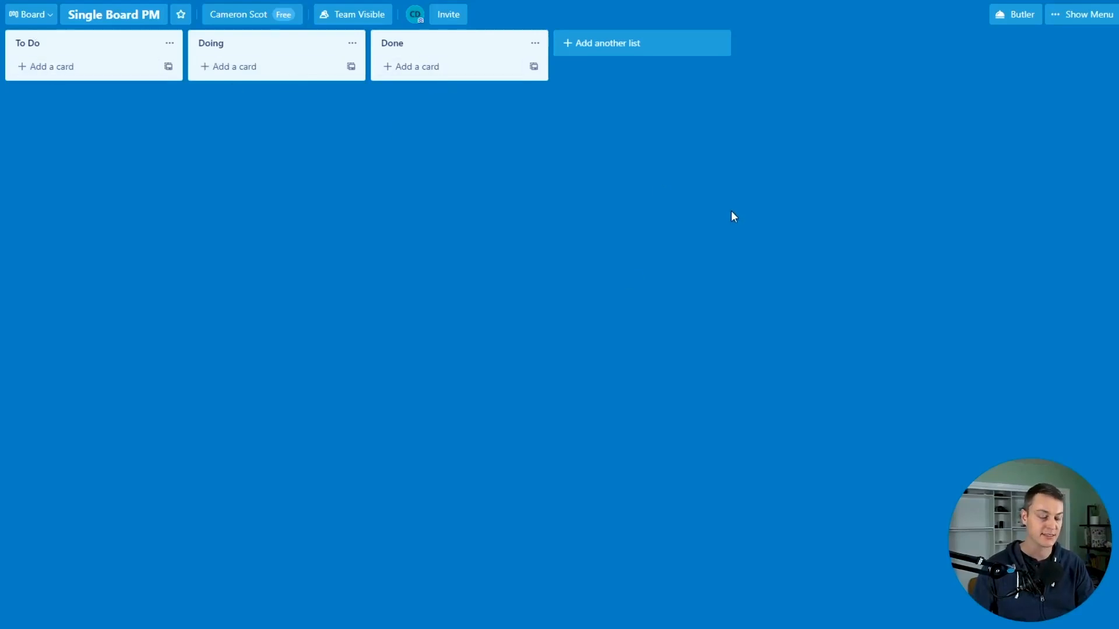
- Add three cards to the To Do list, titled Design 1, Design 2 and Design 3
click(50, 68)
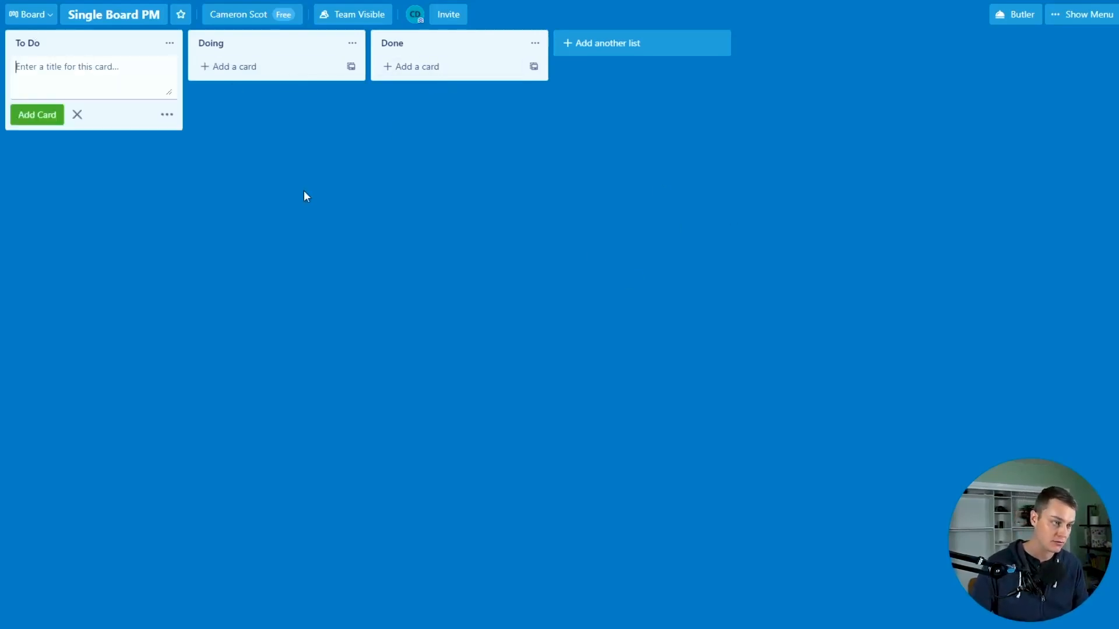
text(Design 1)
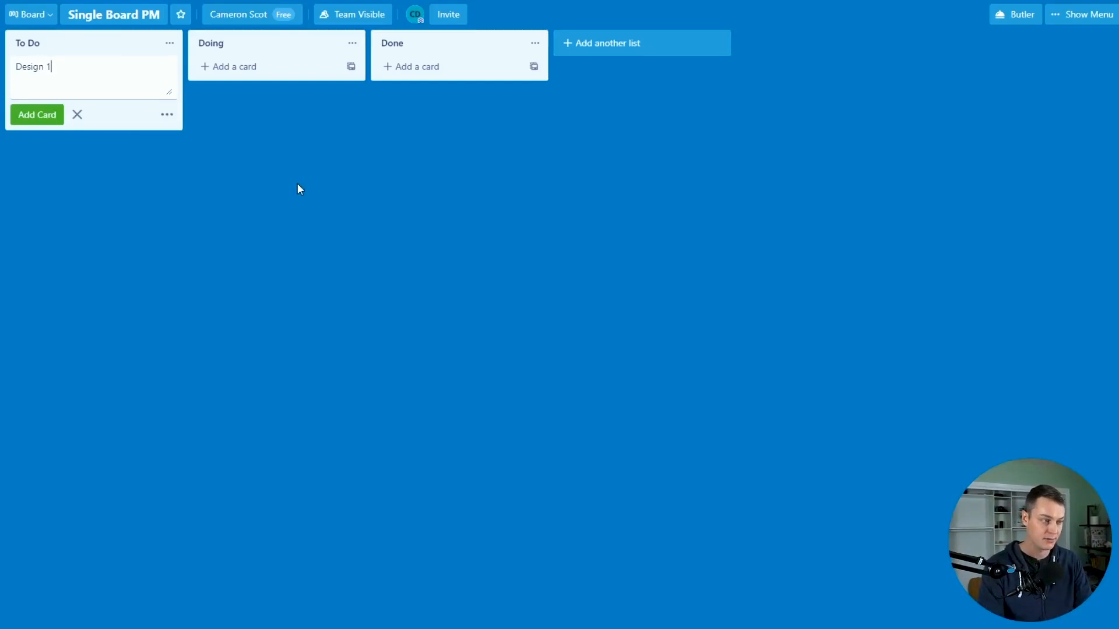
key(Return)
key(Escape)
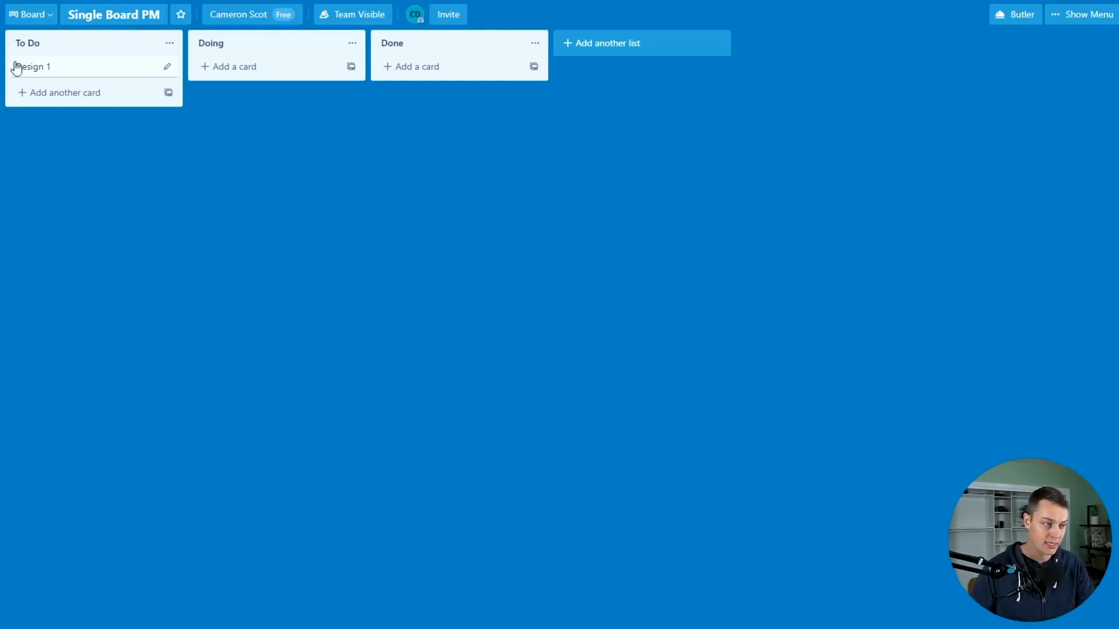
click(62, 93)
text(Design 2)
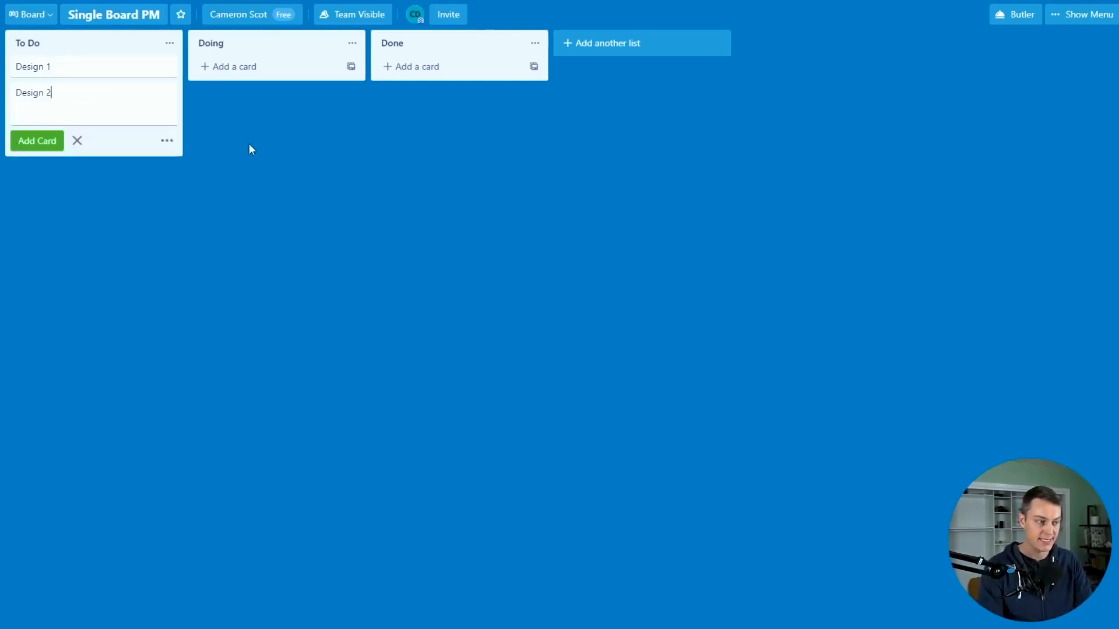
key(Return)
text(Design)
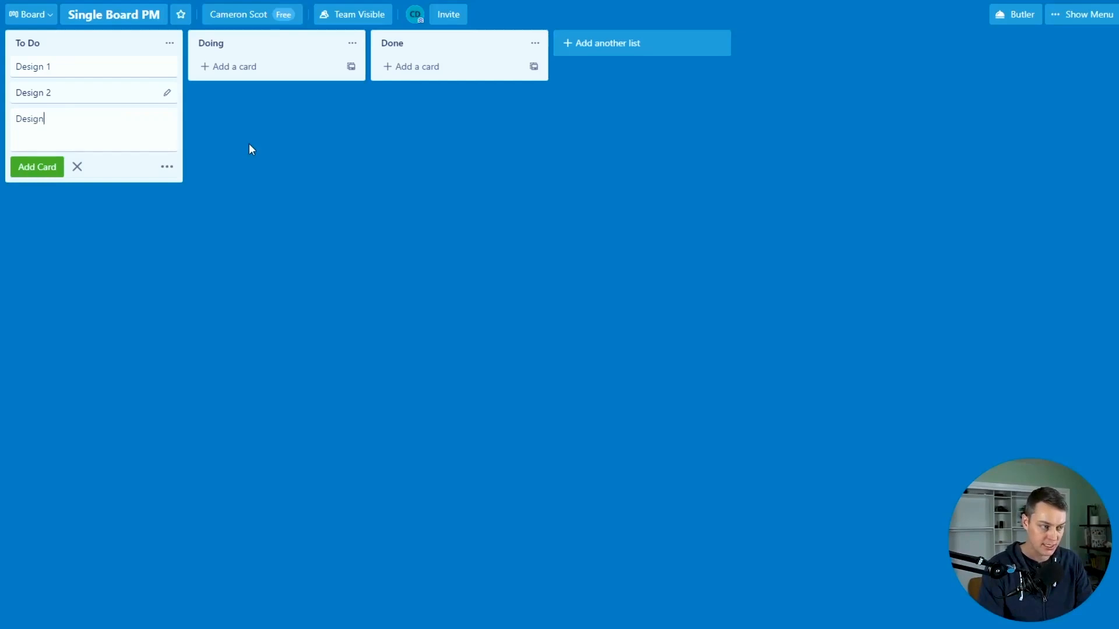
text( 3)
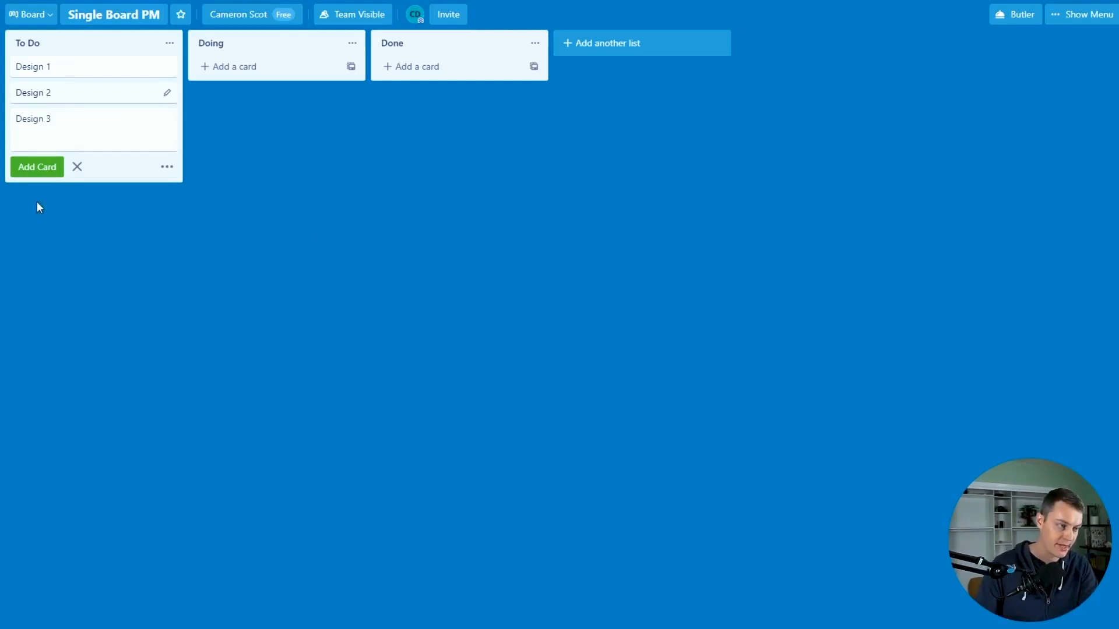
click(36, 167)
click(396, 294)
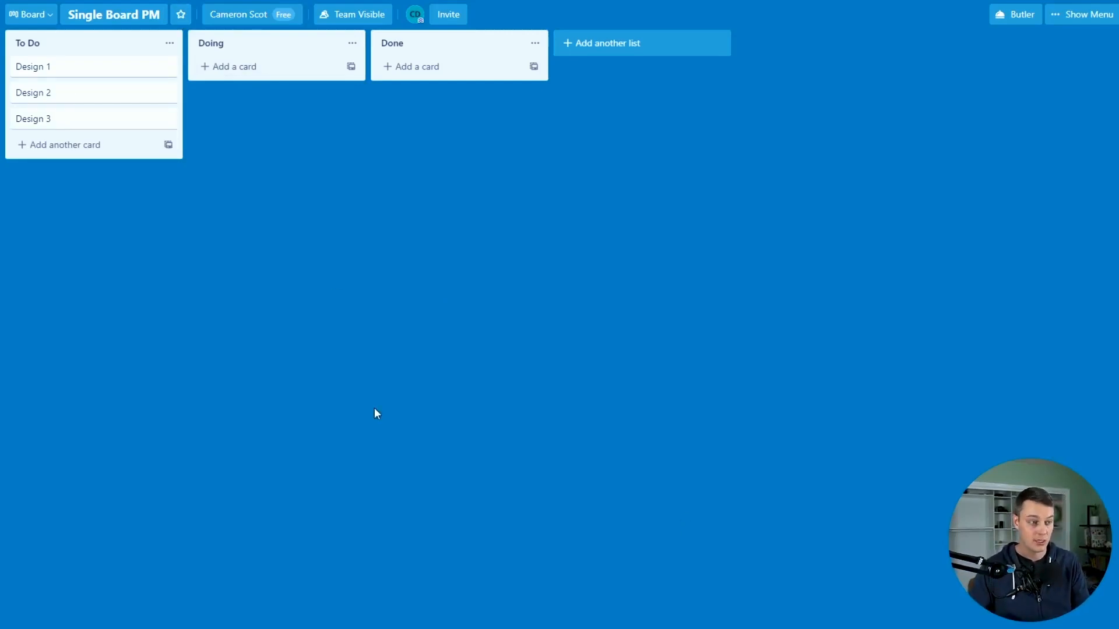
- Move the Design 1 card from To Do through Doing into the Done list
drag(58, 66, 257, 68)
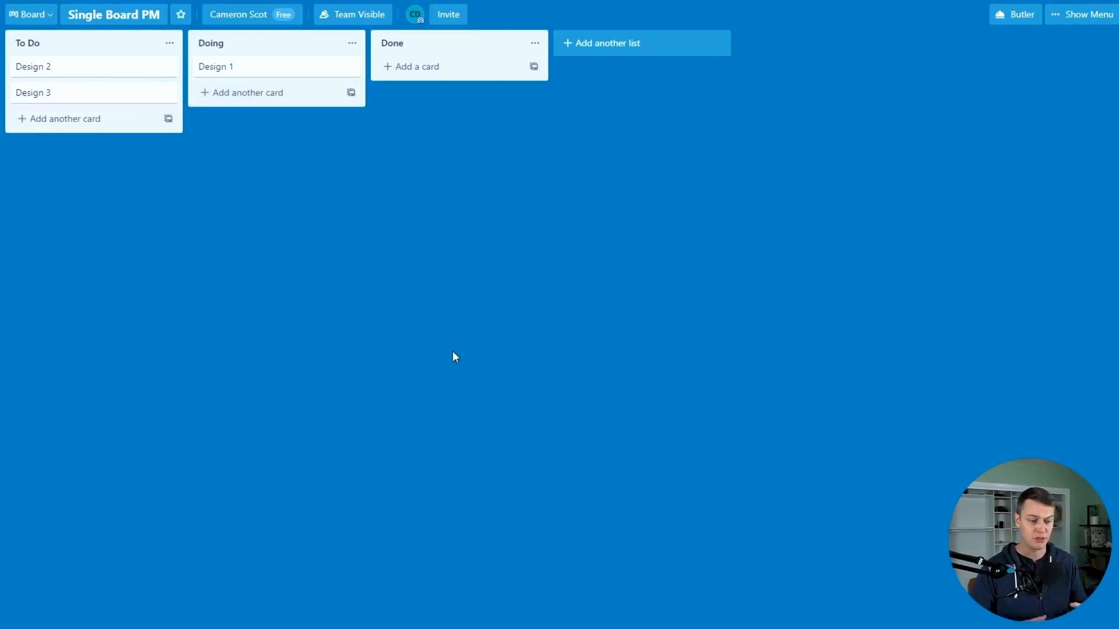
drag(315, 68, 454, 75)
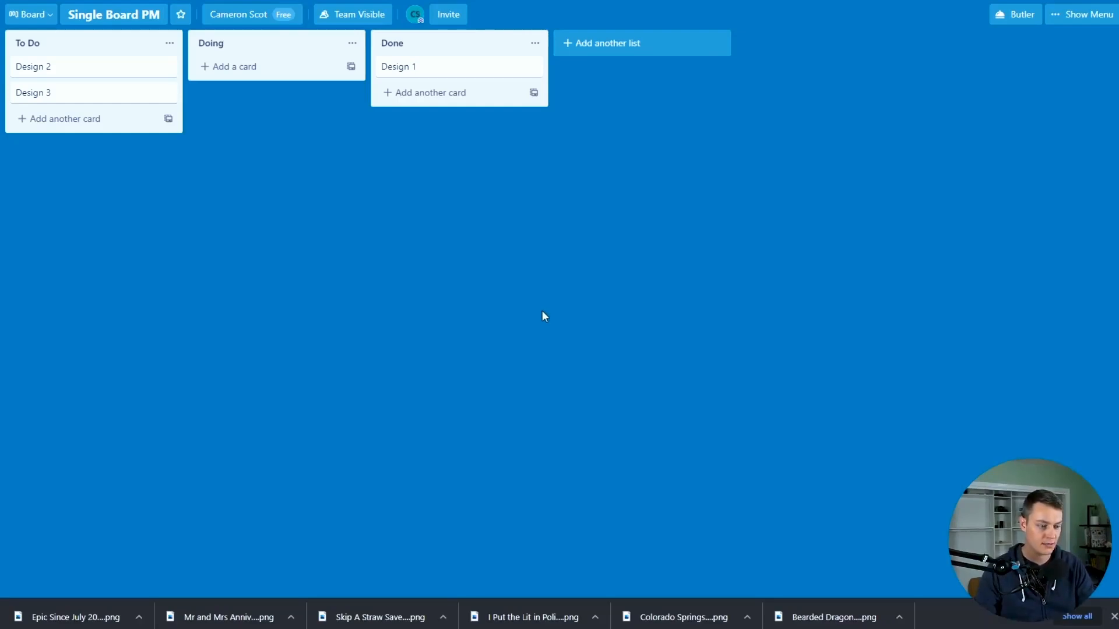
- Add two more cards to the To Do list, titled Design 4 and Design 5
text(nDesign 4)
key(Return)
text(Design 5)
key(Return)
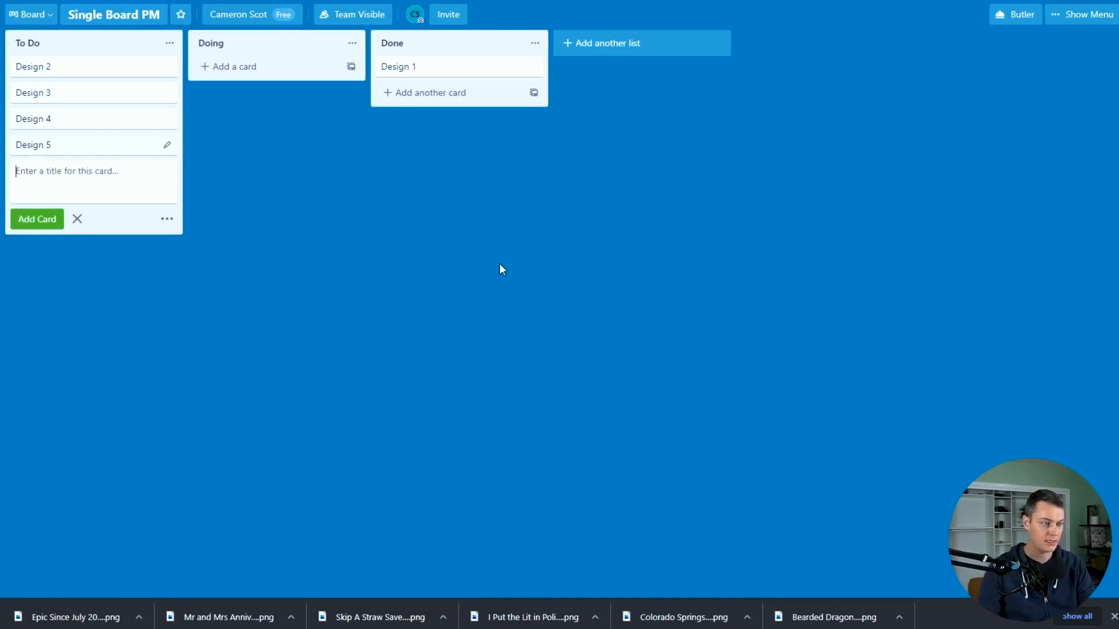
key(Escape)
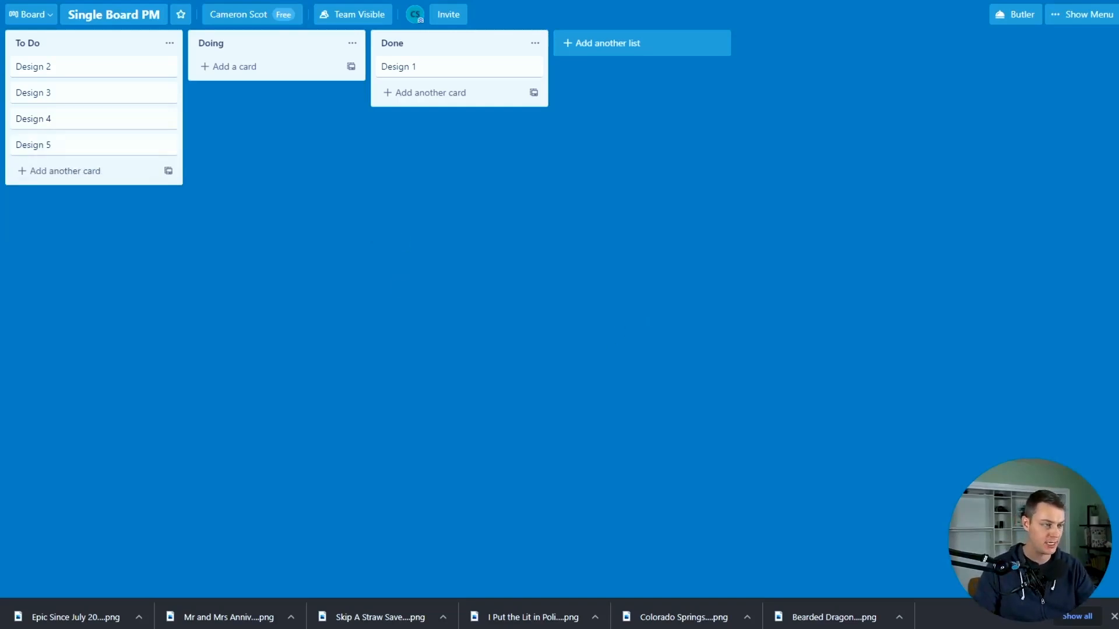
- Move the Design 2 card to Doing and attach "Bearded Dragon Grandma Pogona Reptile Lizard Lover Themed.png" from the computer to it
drag(77, 76, 233, 68)
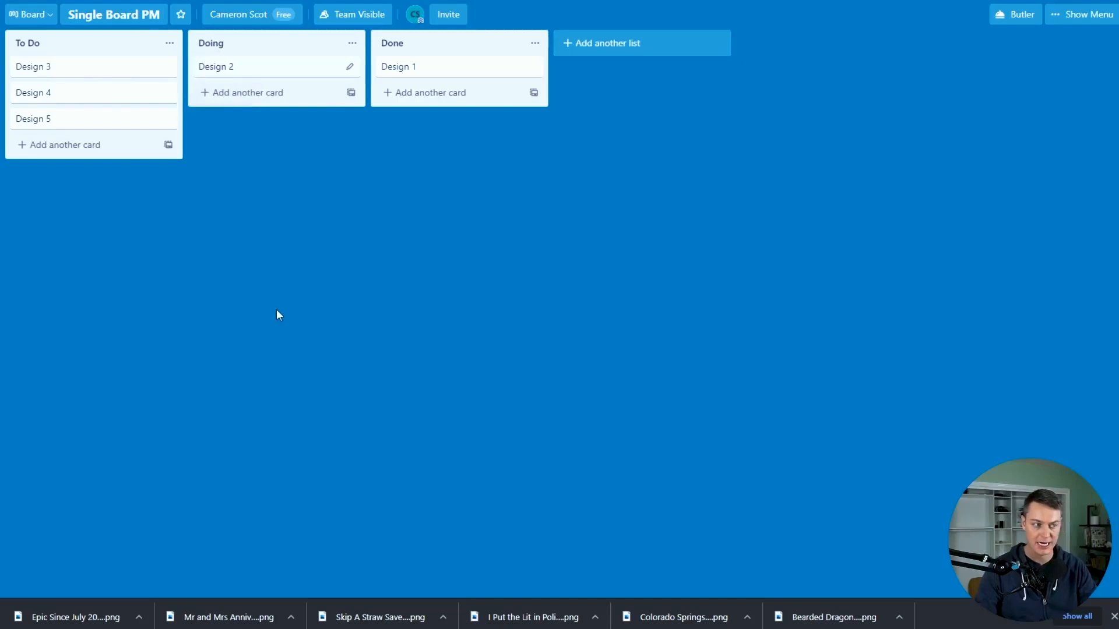
click(277, 71)
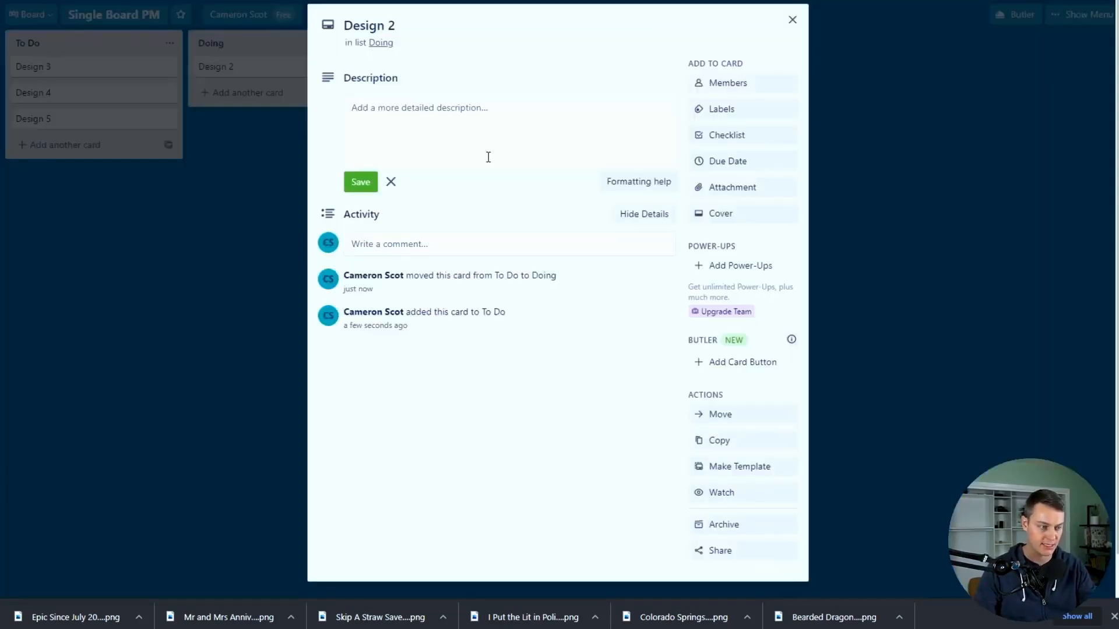
click(515, 232)
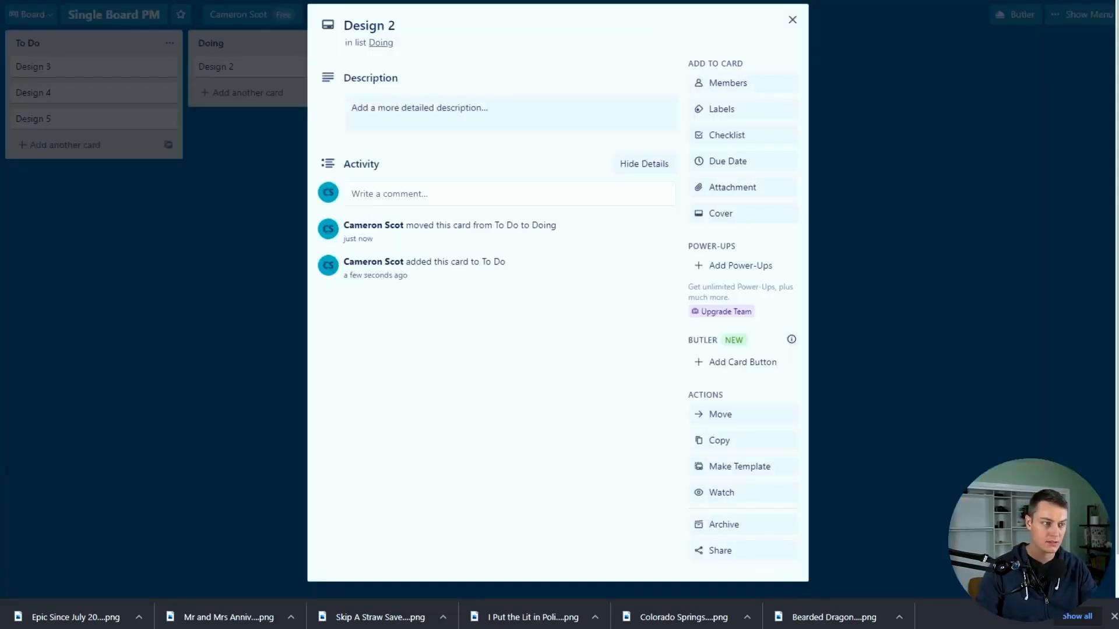
click(768, 189)
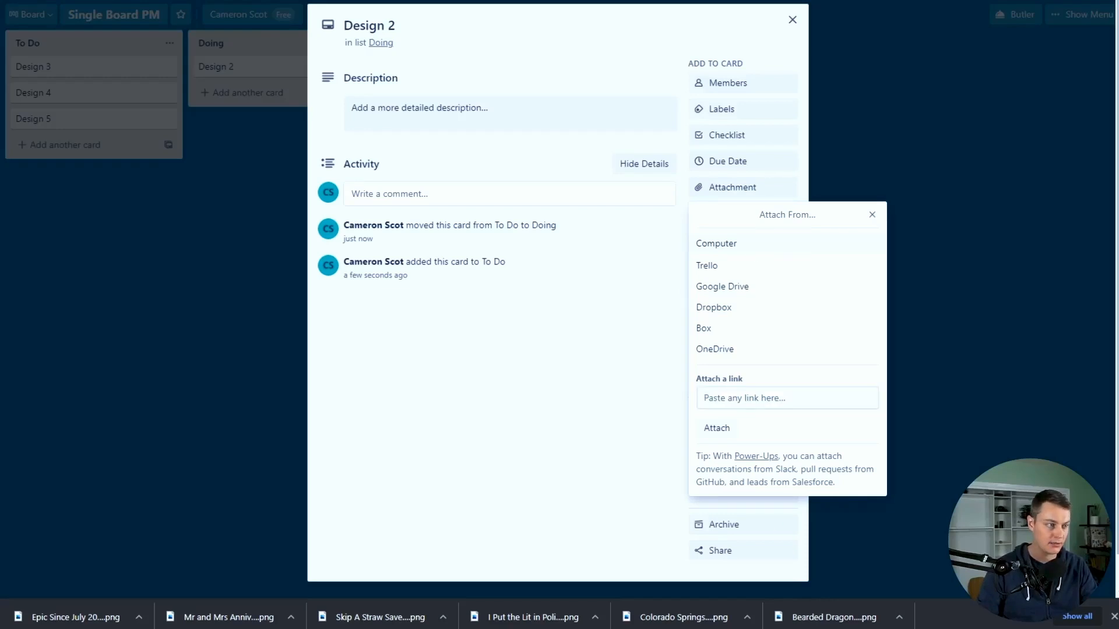
double_click(351, 174)
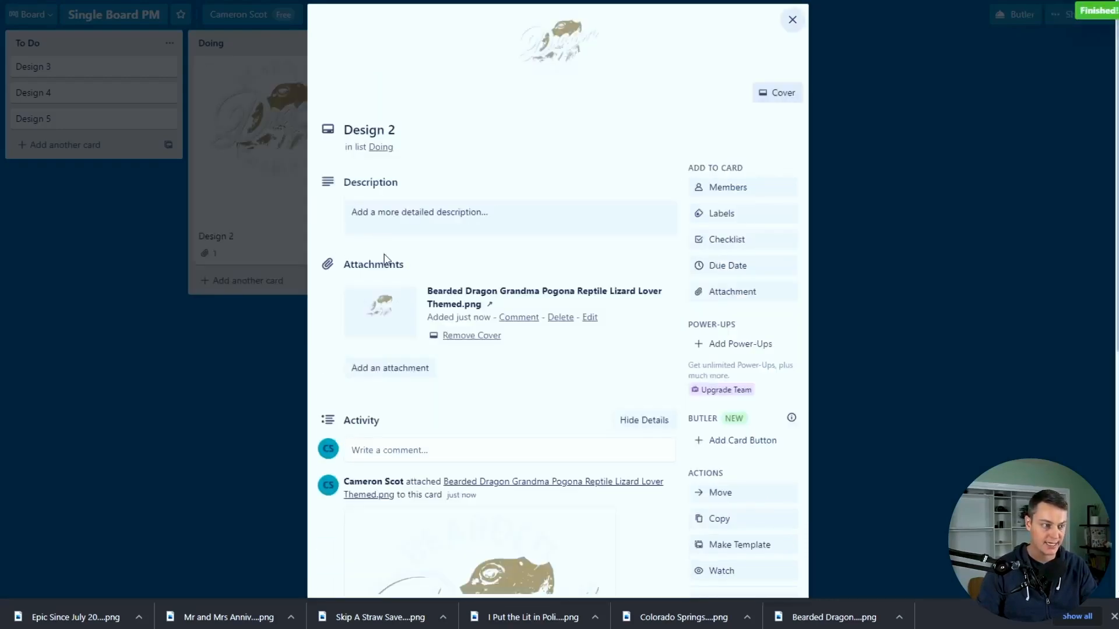
- Rename the Design 2 card as "Bearded Dragon Grandma" and close it
click(418, 131)
key(BackSpace)
key(BackSpace)
key(BackSpace)
key(BackSpace)
key(BackSpace)
key(BackSpace)
key(BackSpace)
key(BackSpace)
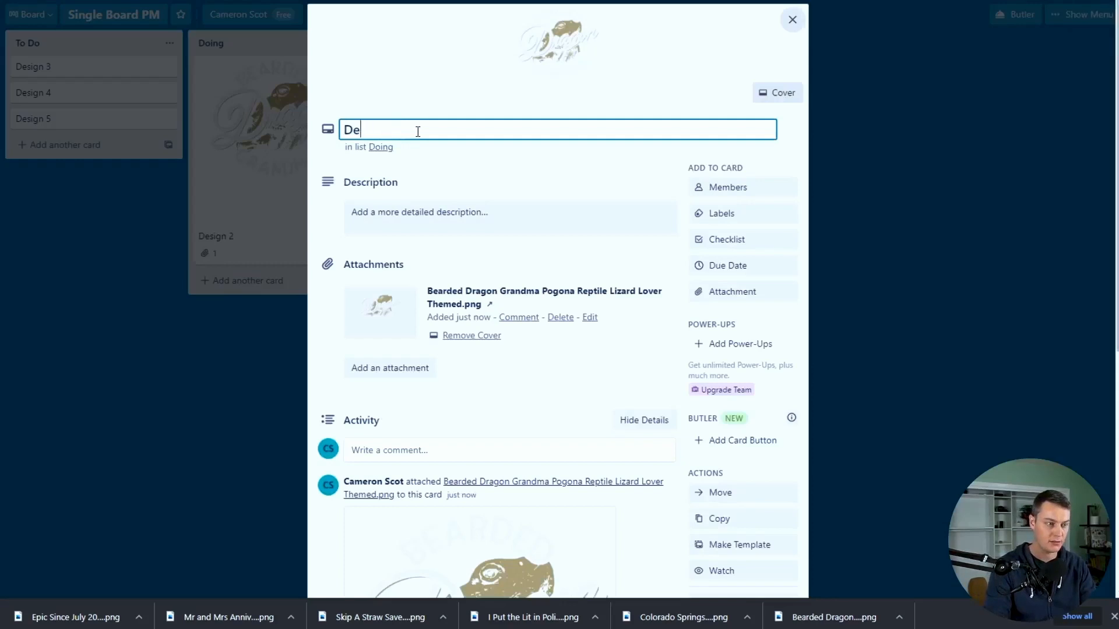
text(Bearded Dragon Grandma)
key(Return)
scroll(572, 95, down, 4)
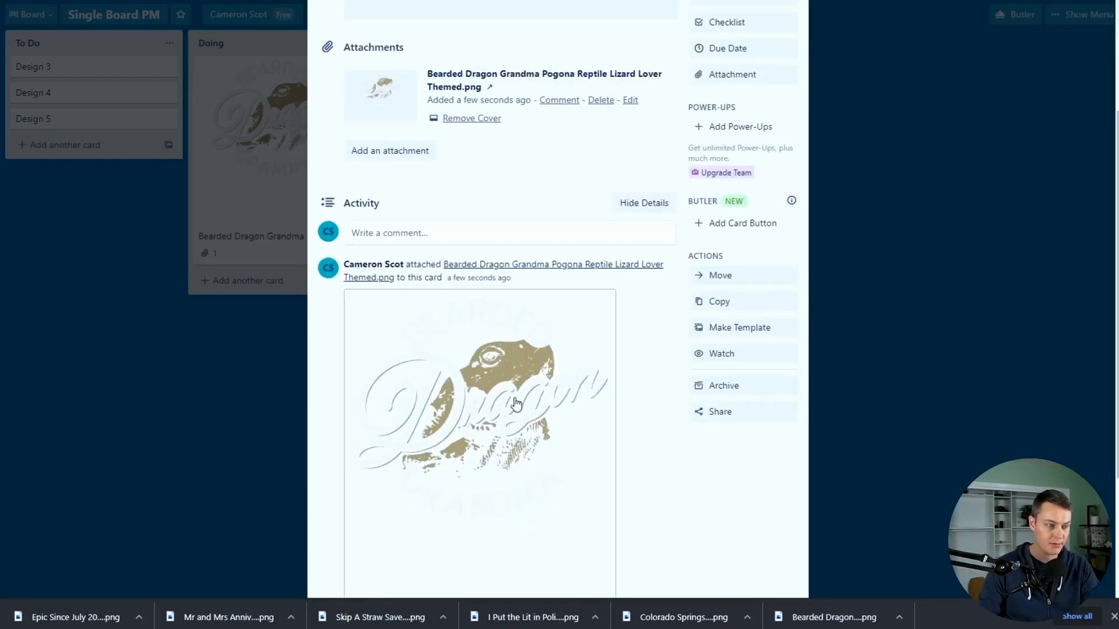
scroll(513, 373, up, 3)
click(254, 83)
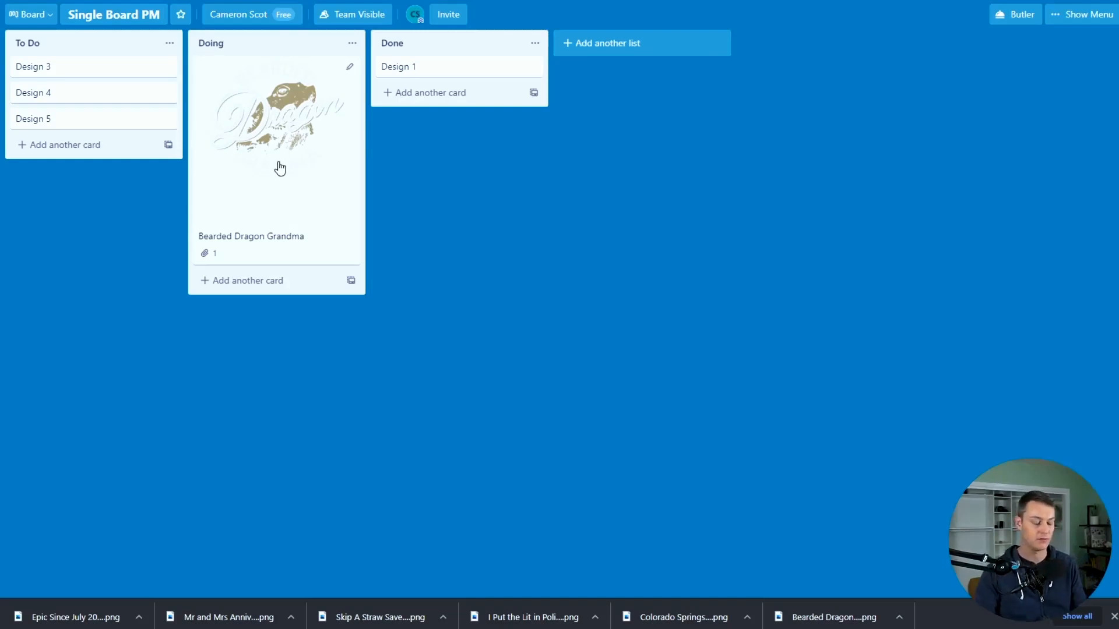
click(307, 155)
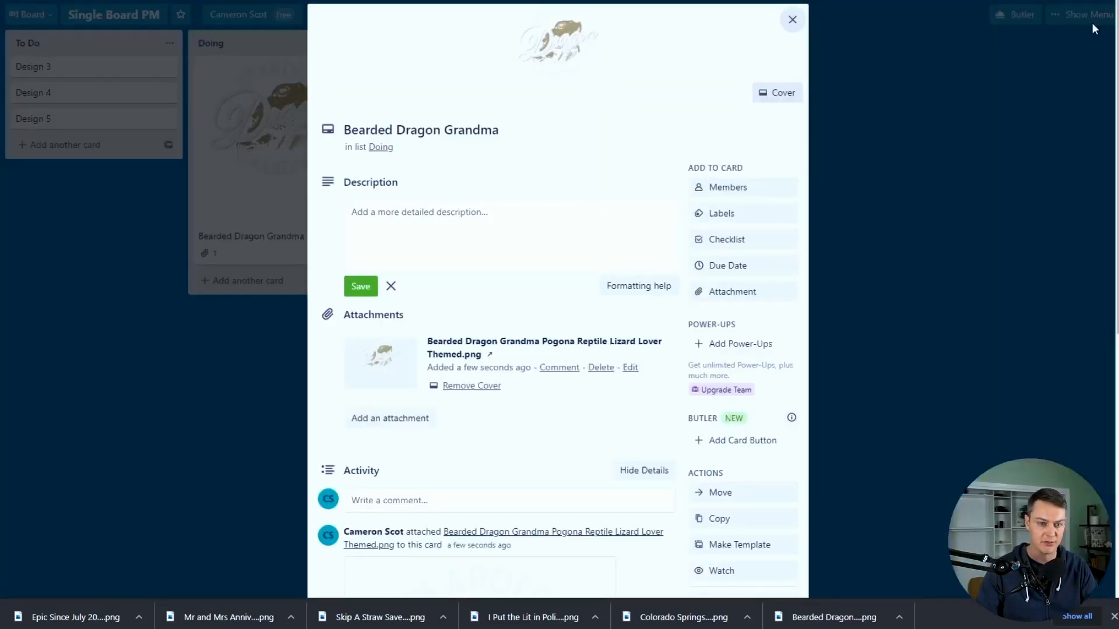
scroll(550, 254, down, 1)
scroll(551, 254, up, 1)
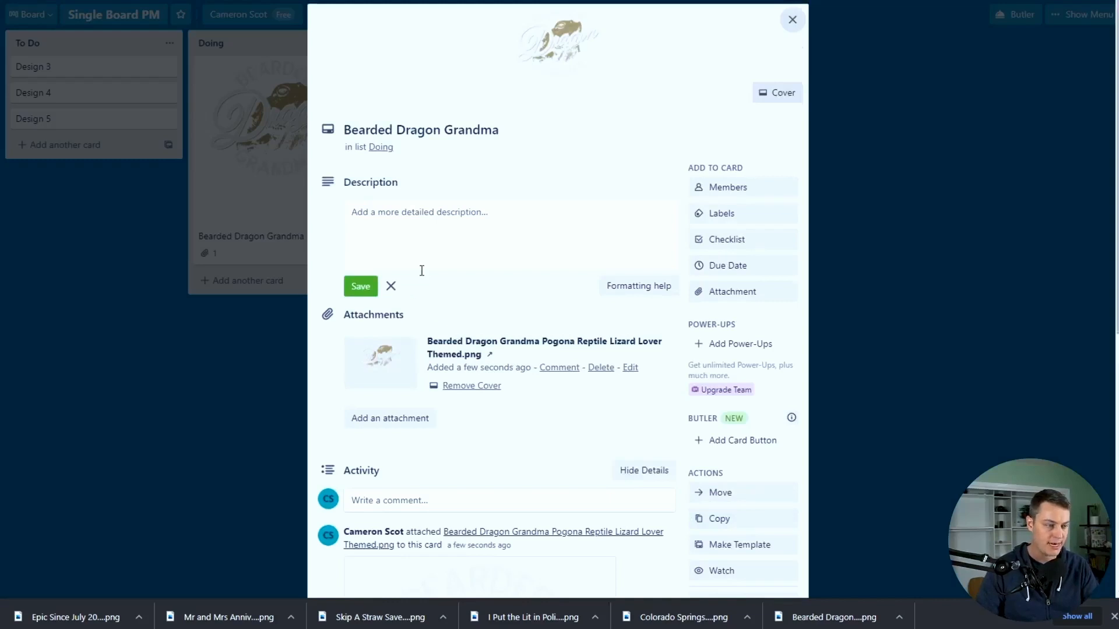
click(284, 183)
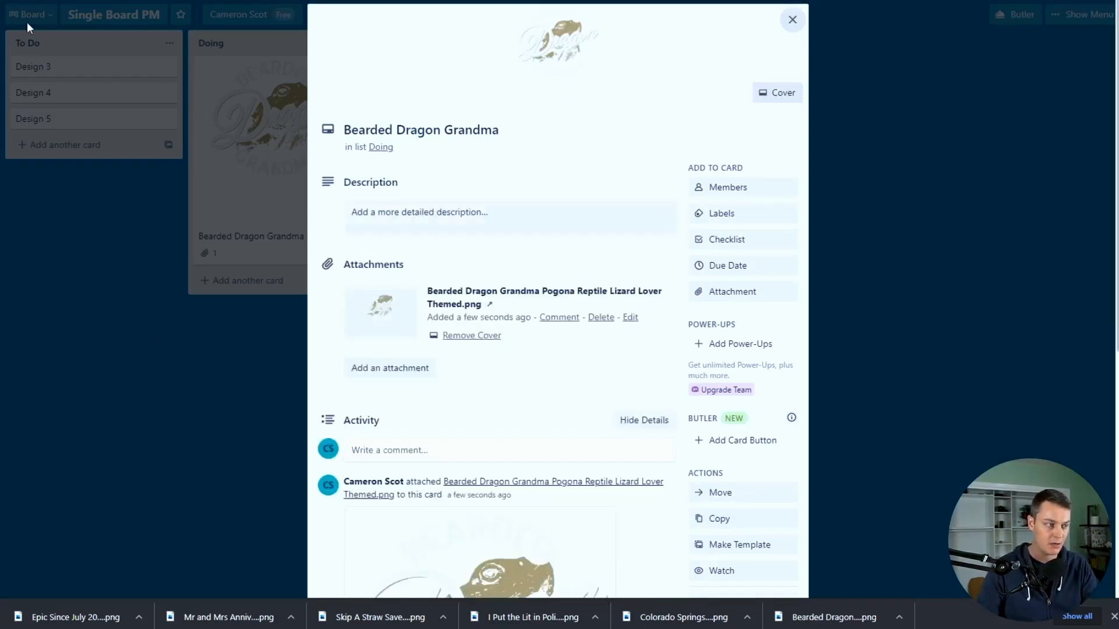
click(137, 356)
- Give the Bearded Dragon Grandma card a description with the lines Title, Brand, Bullet 1 and Bullet 2, and save it
click(242, 153)
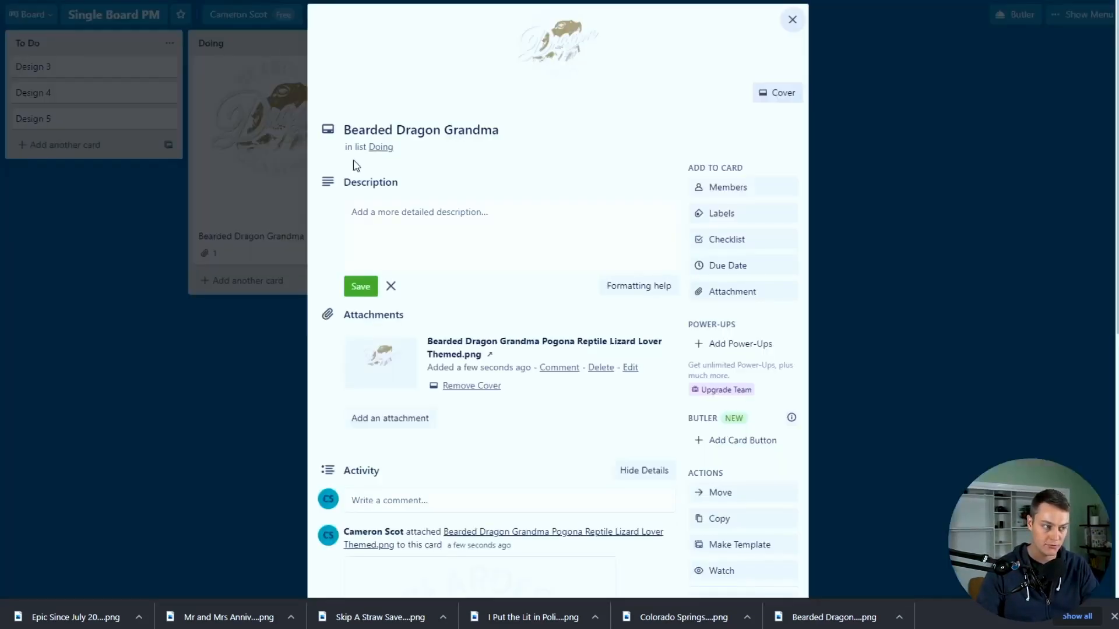
scroll(611, 155, down, 2)
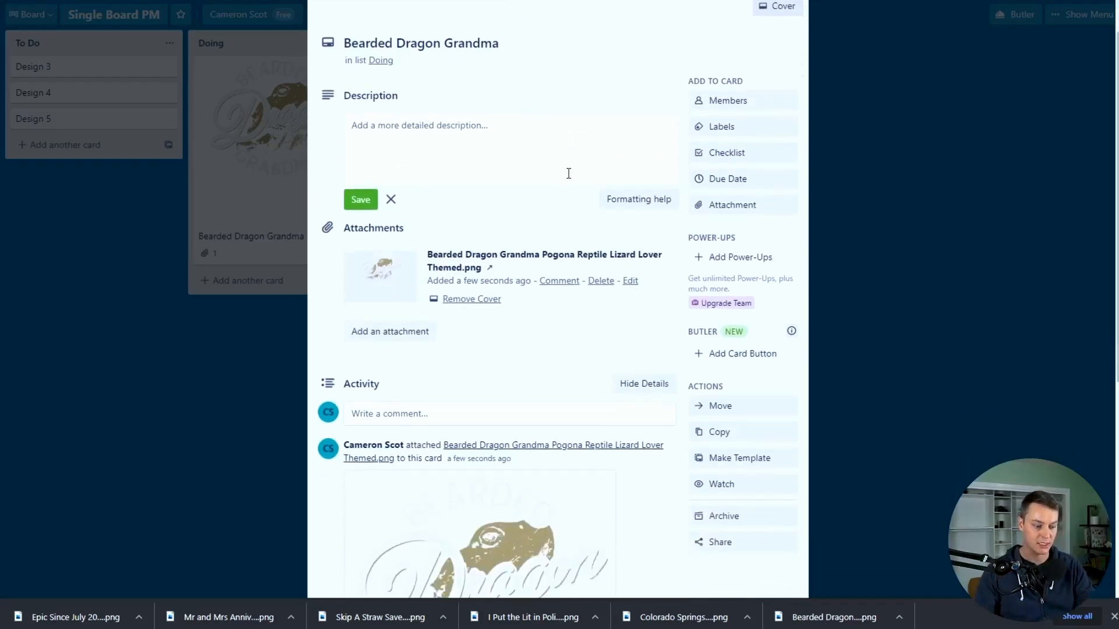
click(495, 169)
text(Title)
key(Return)
text(Brand)
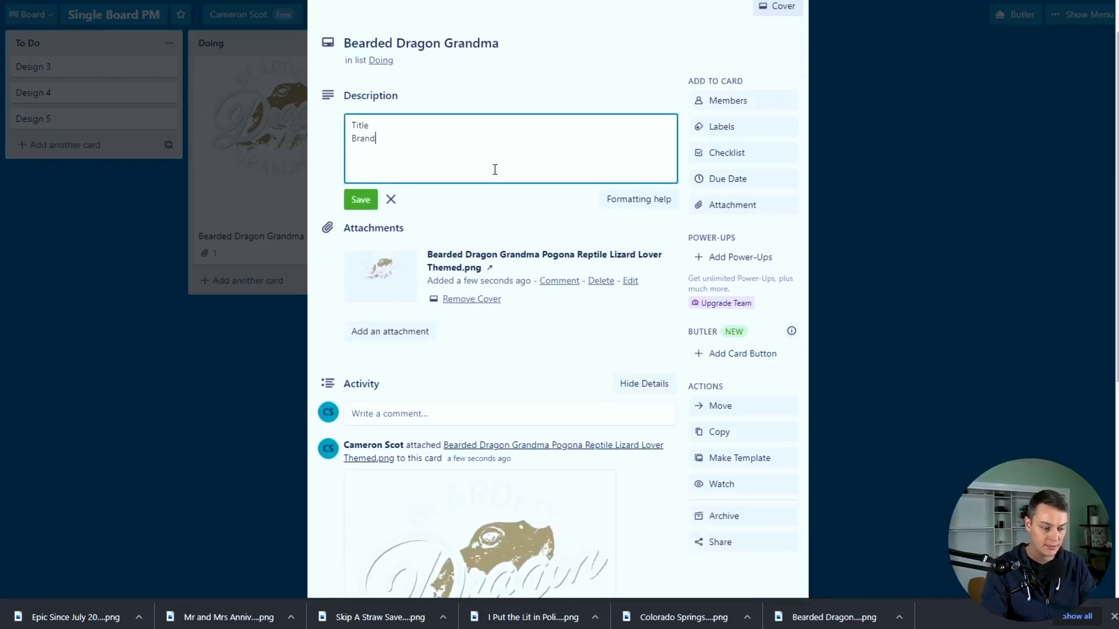
key(Return)
text(Bullet 1)
key(Return)
text(Bullet 2)
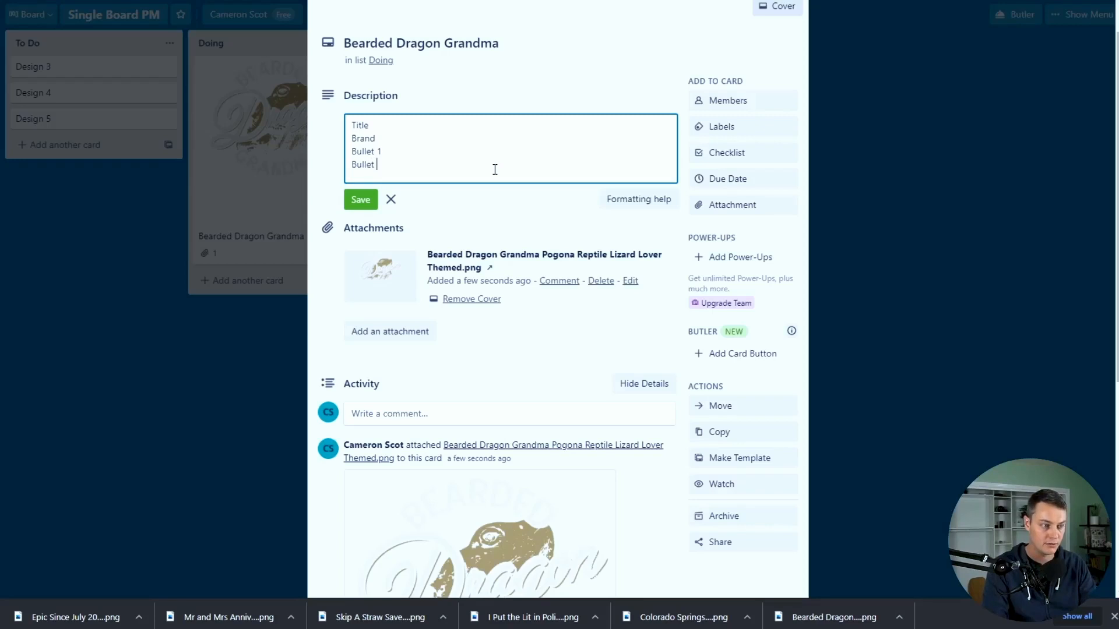
click(362, 200)
scroll(488, 201, down, 6)
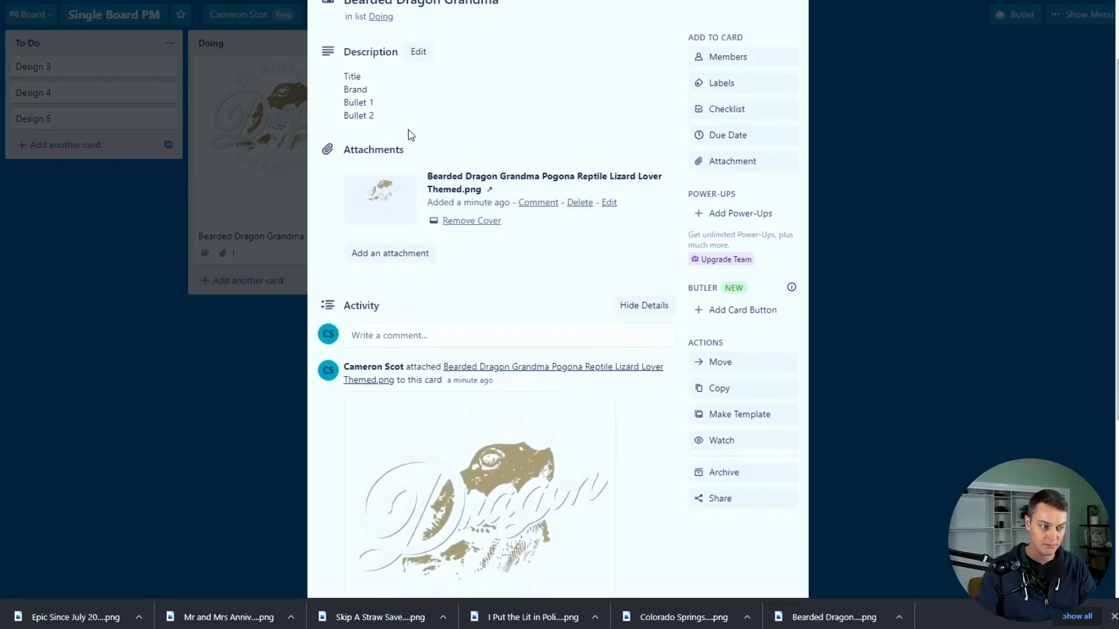
scroll(431, 464, up, 8)
- Edit the card's description and wrap the Title heading in double asterisks to make it bold
click(450, 465)
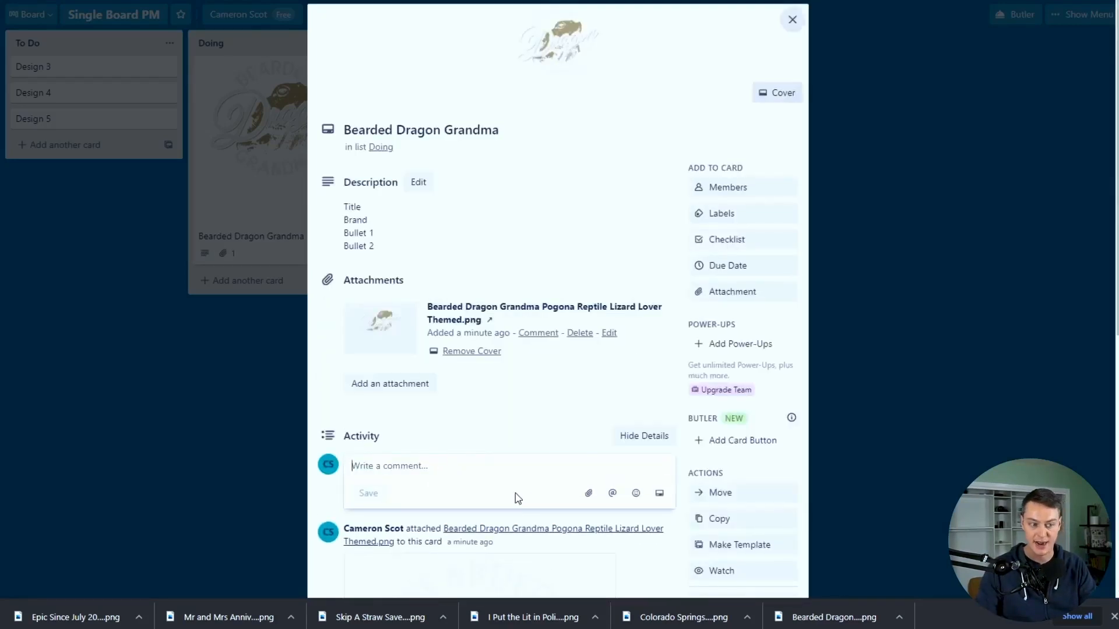
click(419, 209)
click(379, 213)
text(**)
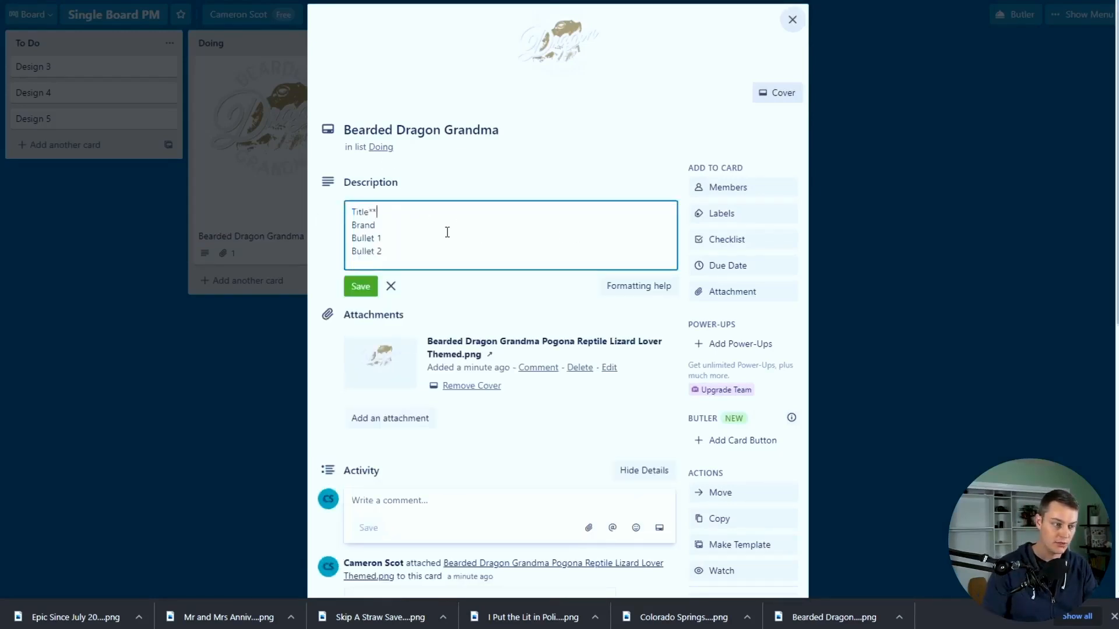
click(351, 211)
text(**)
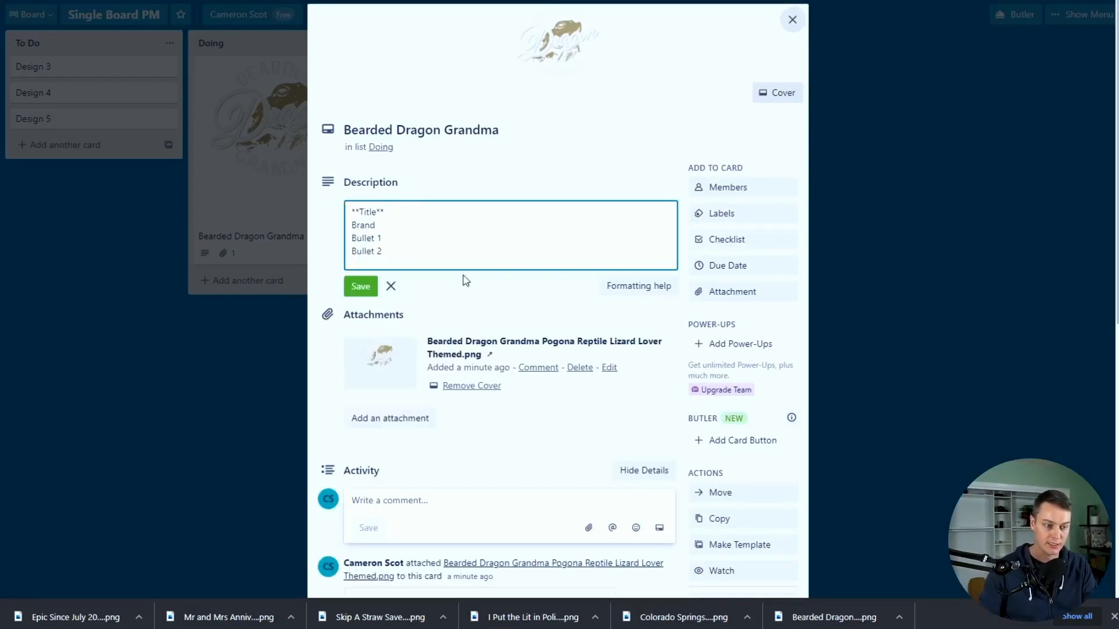
- View the Markdown formatting help for the description and close it
click(646, 287)
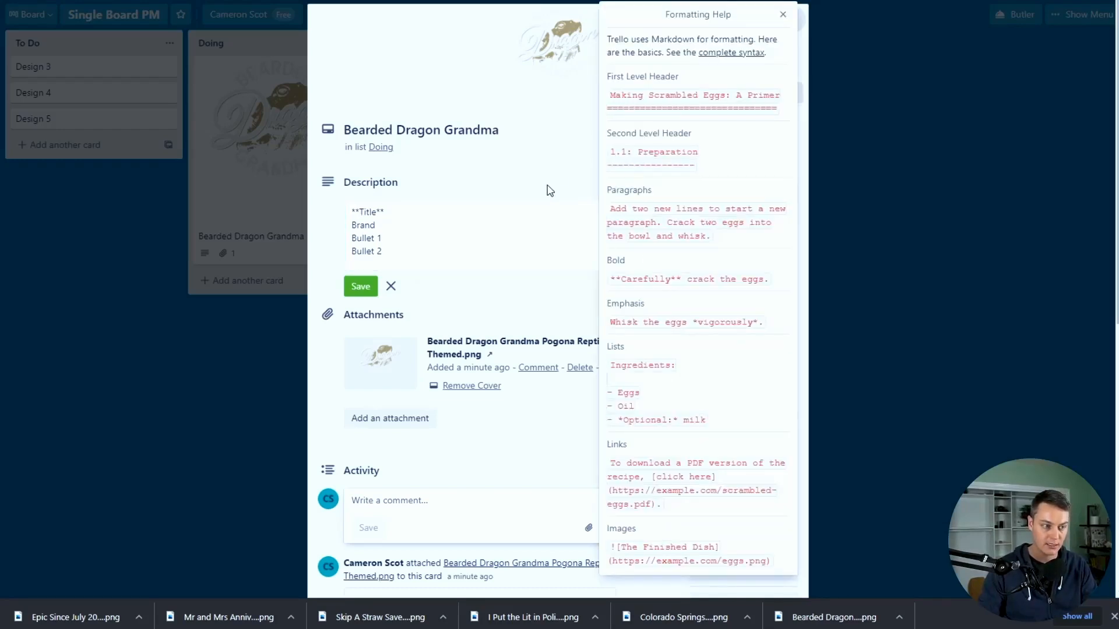
click(440, 243)
click(387, 287)
- Add the line "Bearded Dragon Grandma" beneath the Title heading in the description
click(420, 217)
click(415, 215)
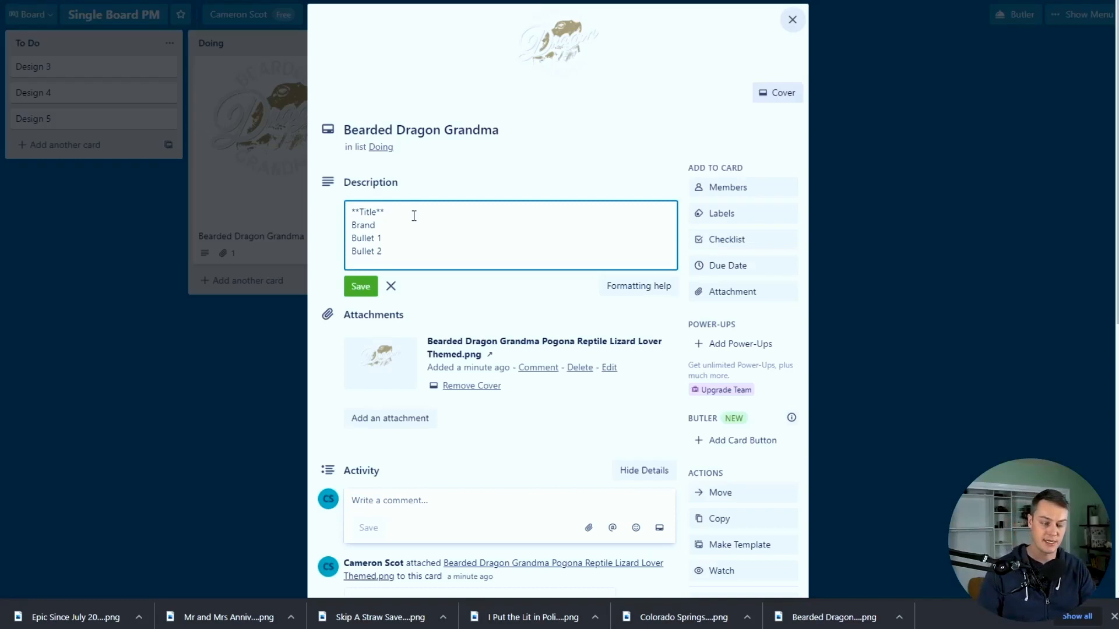
key(Return)
text(Bearded D)
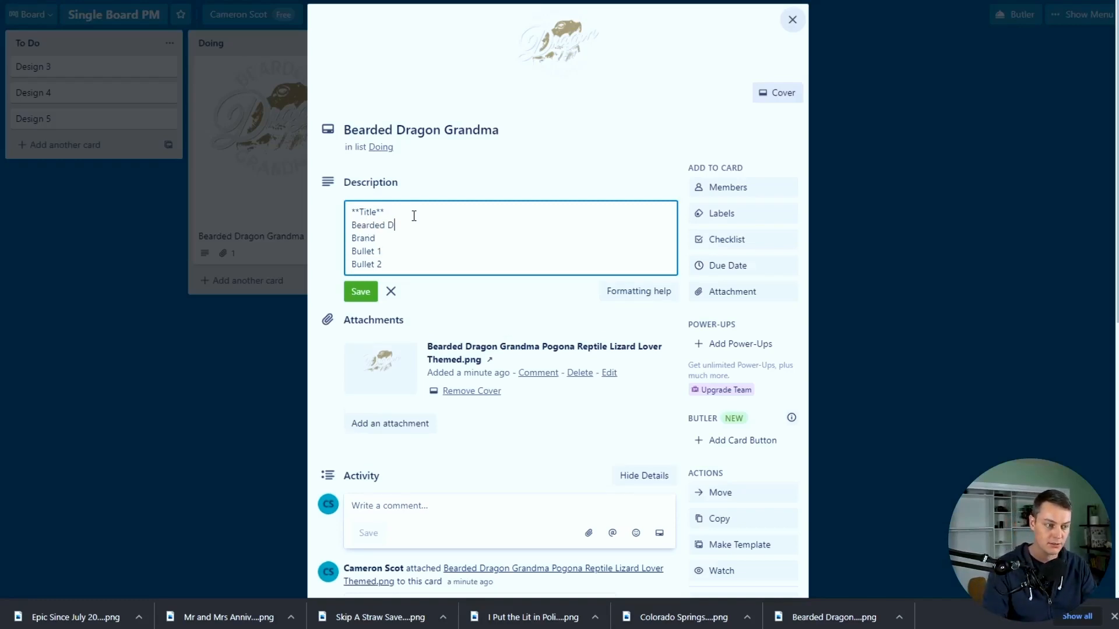
text(ragon Grandma)
- Make the Brand heading bold with double asterisks, add "Lizard Grandma Gifts" beneath it, and separate the sections with blank lines
click(403, 238)
text(**)
key(Home)
text(**)
click(493, 223)
key(Return)
click(457, 256)
key(Return)
text(Lizard Grandma Gifts)
key(Return)
scroll(393, 240, down, 1)
- Make the Bullet 1 heading bold with double asterisks and save the description
click(393, 240)
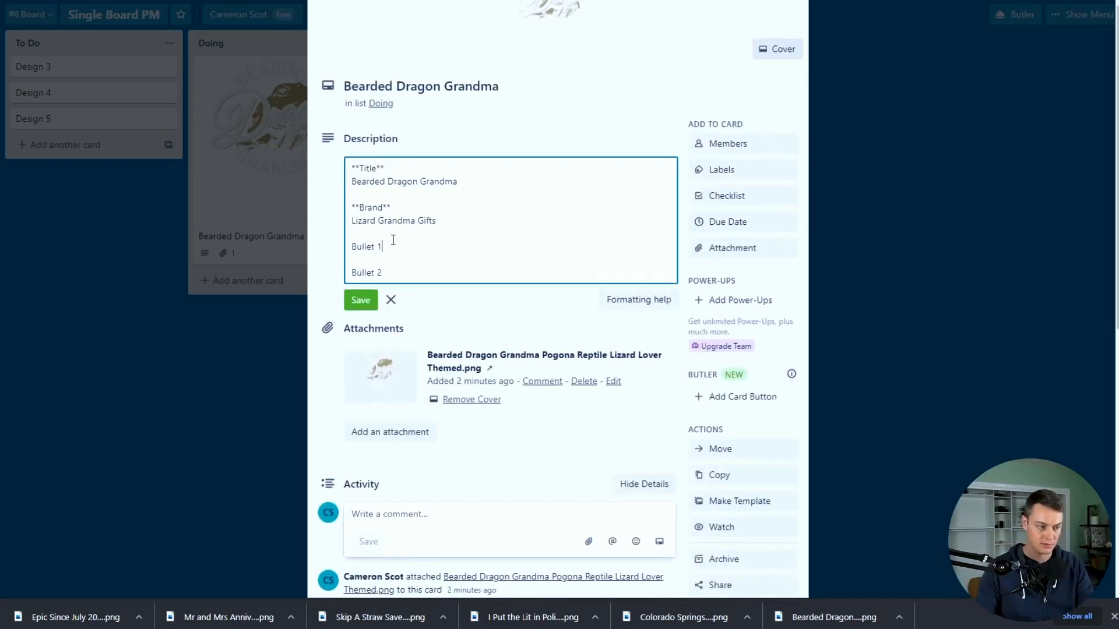
text(**)
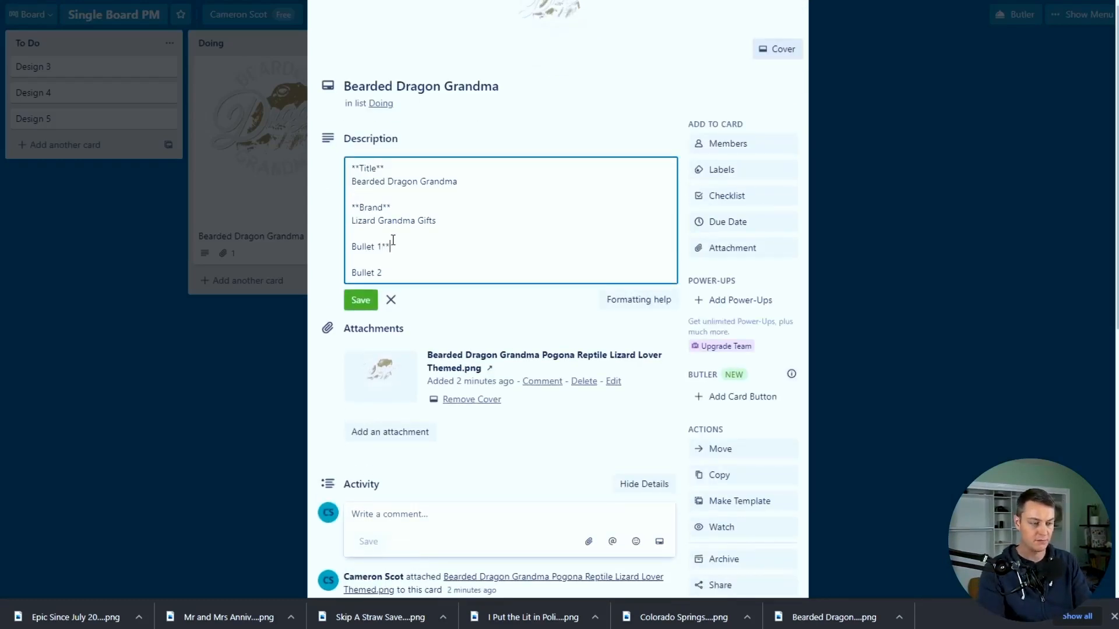
click(354, 246)
text(**)
click(360, 300)
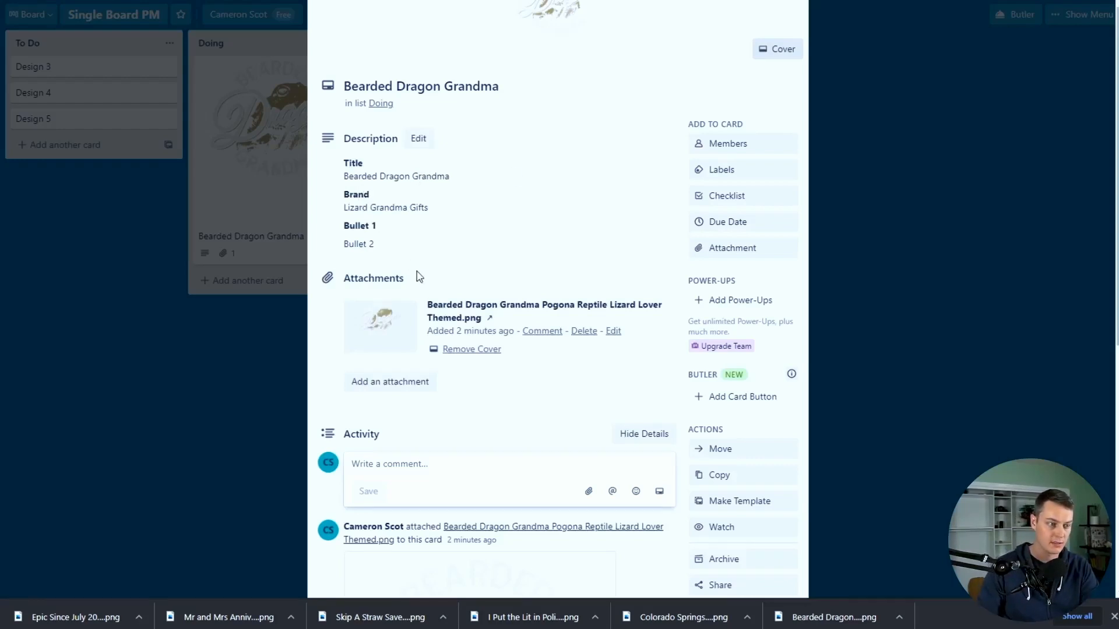
double_click(438, 181)
triple_click(430, 187)
click(426, 466)
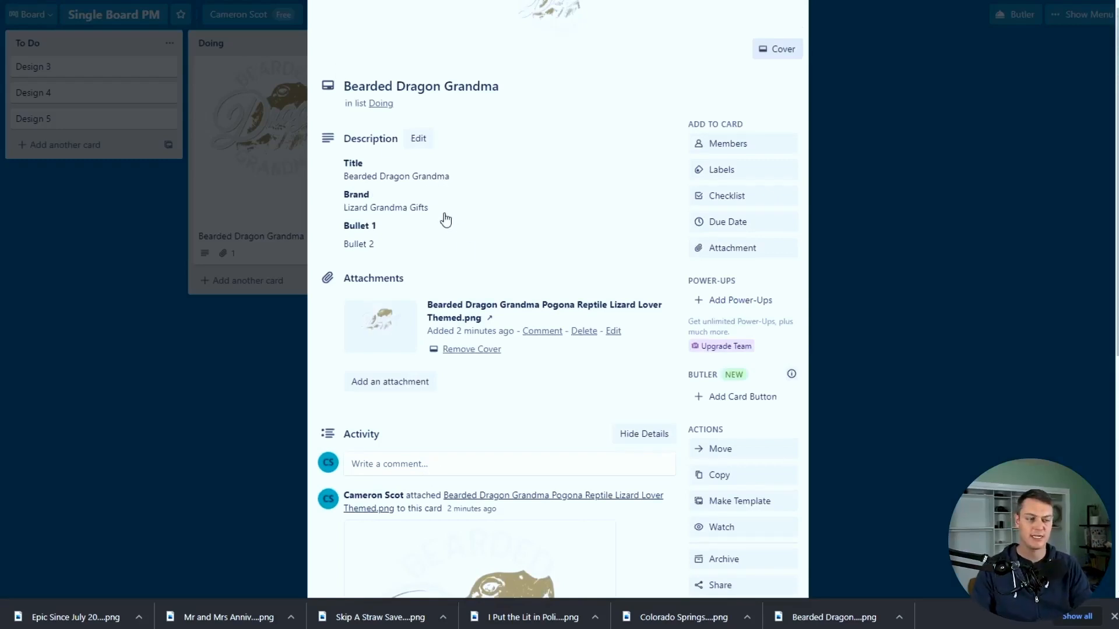
- Copy the card's entire description text and save the description
click(419, 204)
key(ctrl+a)
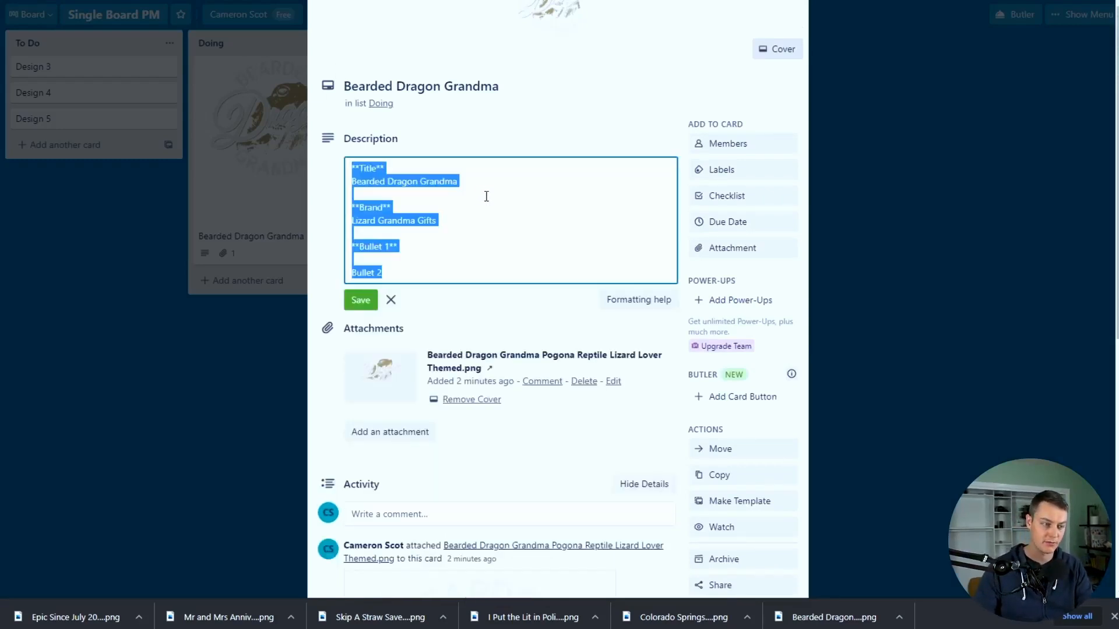
click(412, 207)
key(ctrl+a)
key(ctrl+c)
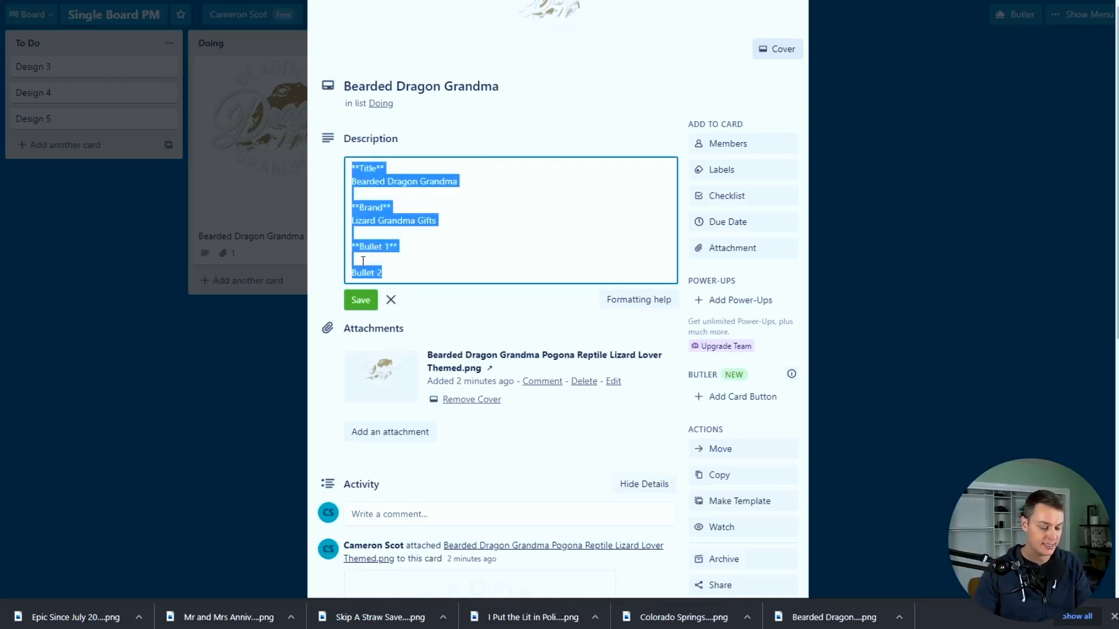
click(361, 299)
- Post the copied listing text as a comment on the Bearded Dragon Grandma card
click(493, 460)
key(ctrl+v)
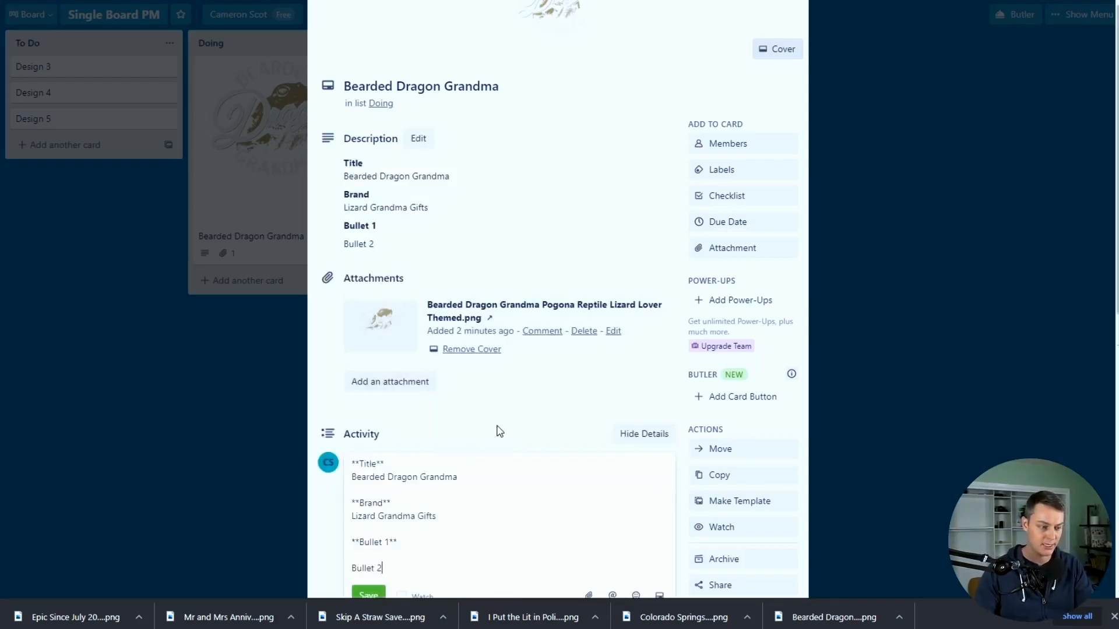
key(ctrl+Return)
- Select the title text in the posted comment to check that it can be highlighted directly
scroll(397, 307, down, 4)
double_click(397, 312)
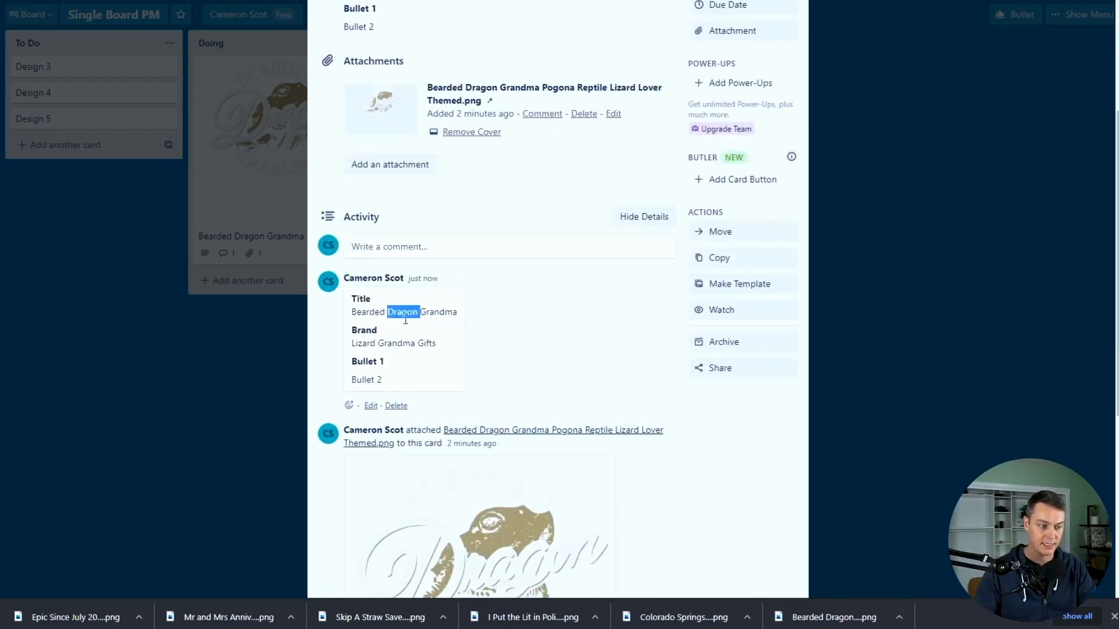
triple_click(443, 313)
click(409, 314)
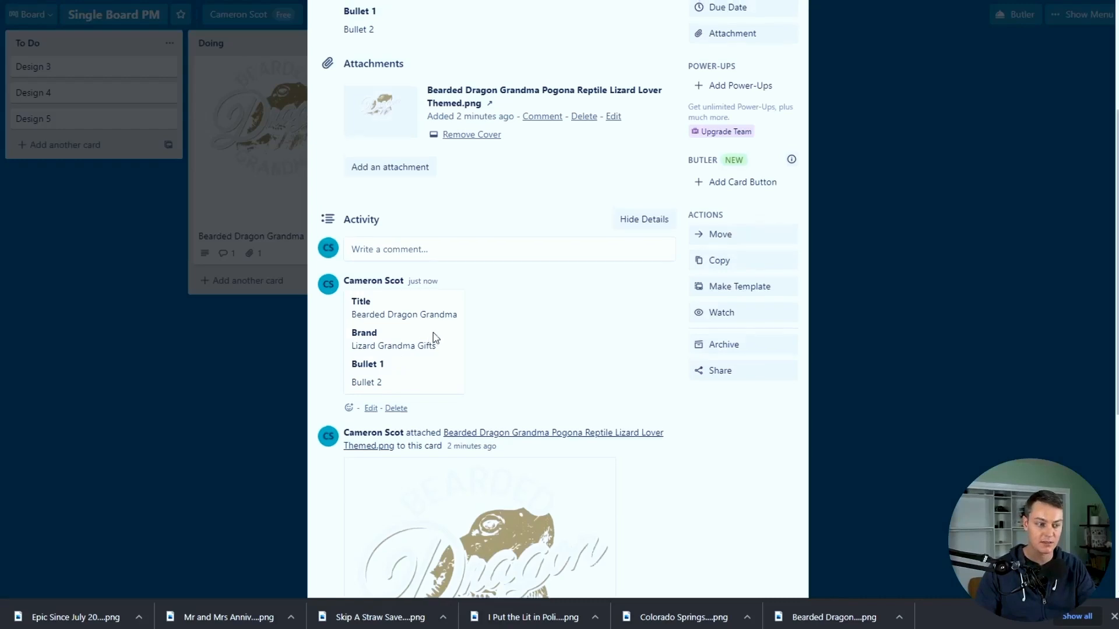
- Try cutting the word "Dragon" from the description's title line, restore it, and leave the description editor
scroll(425, 326, up, 4)
click(387, 132)
triple_click(404, 138)
triple_click(402, 138)
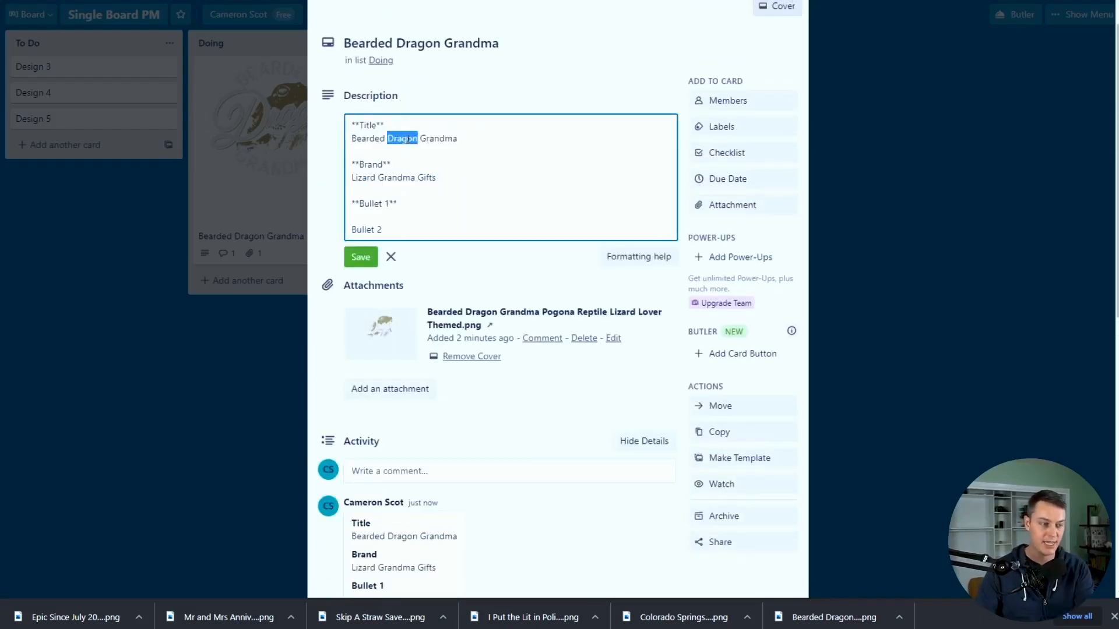
key(ctrl+x)
click(452, 173)
key(ctrl+z)
click(522, 274)
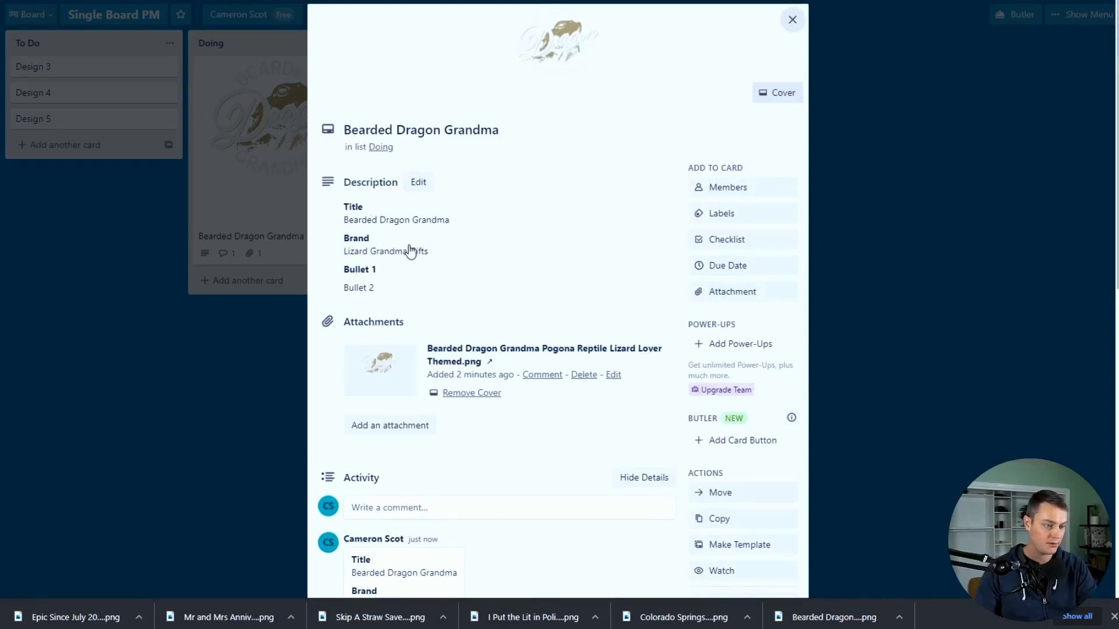
- Move the Bearded Dragon Grandma card from Doing to Done and open it to review its contents
scroll(411, 255, down, 2)
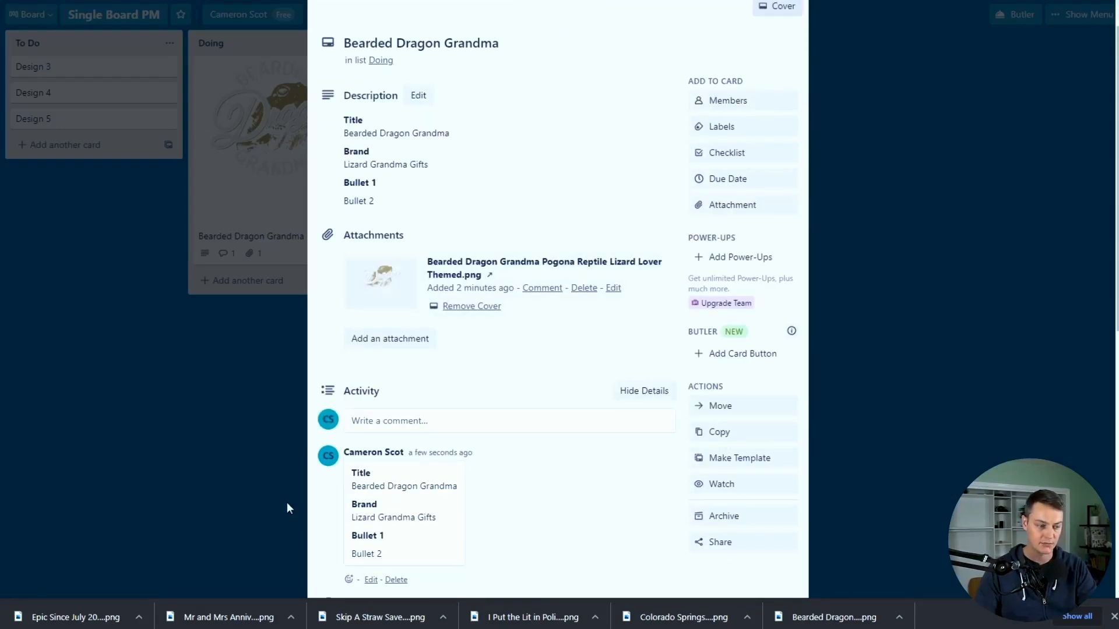
click(208, 431)
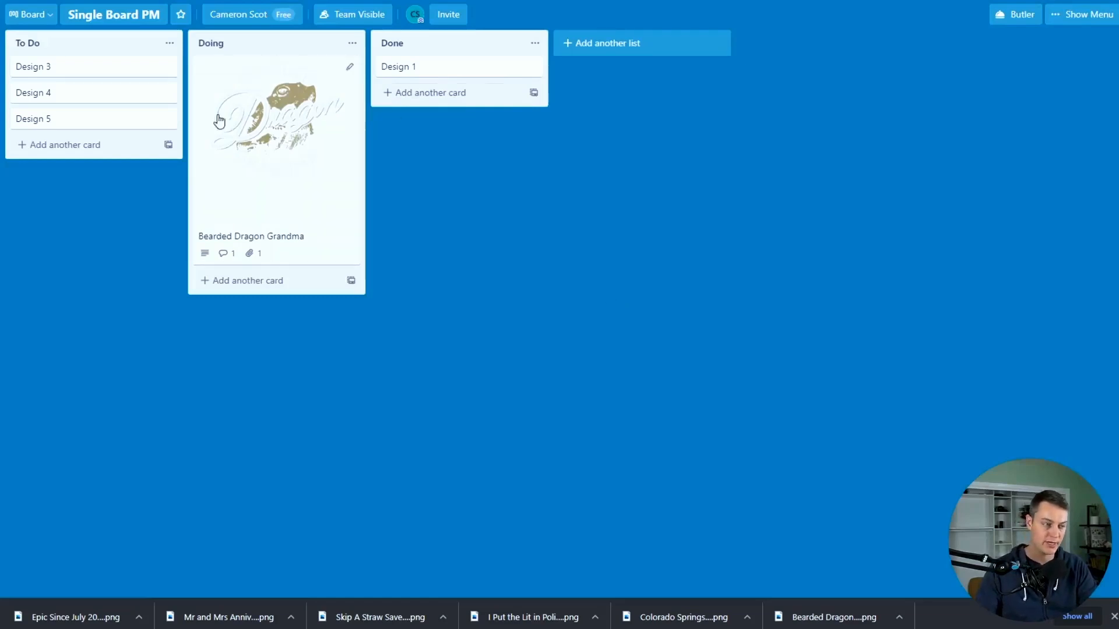
drag(265, 160, 460, 151)
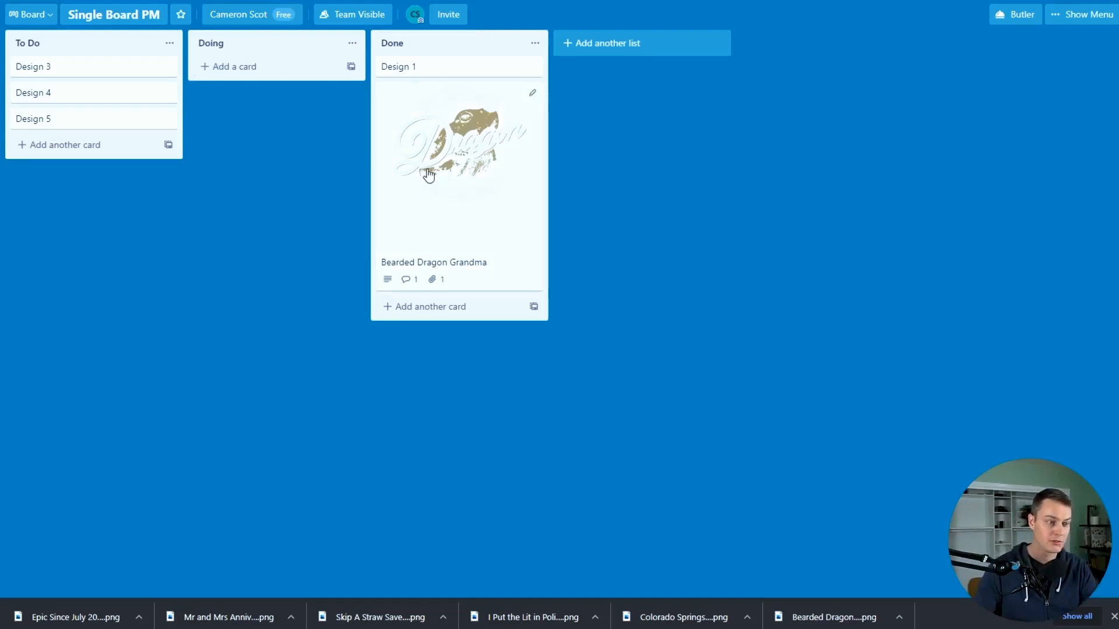
click(460, 170)
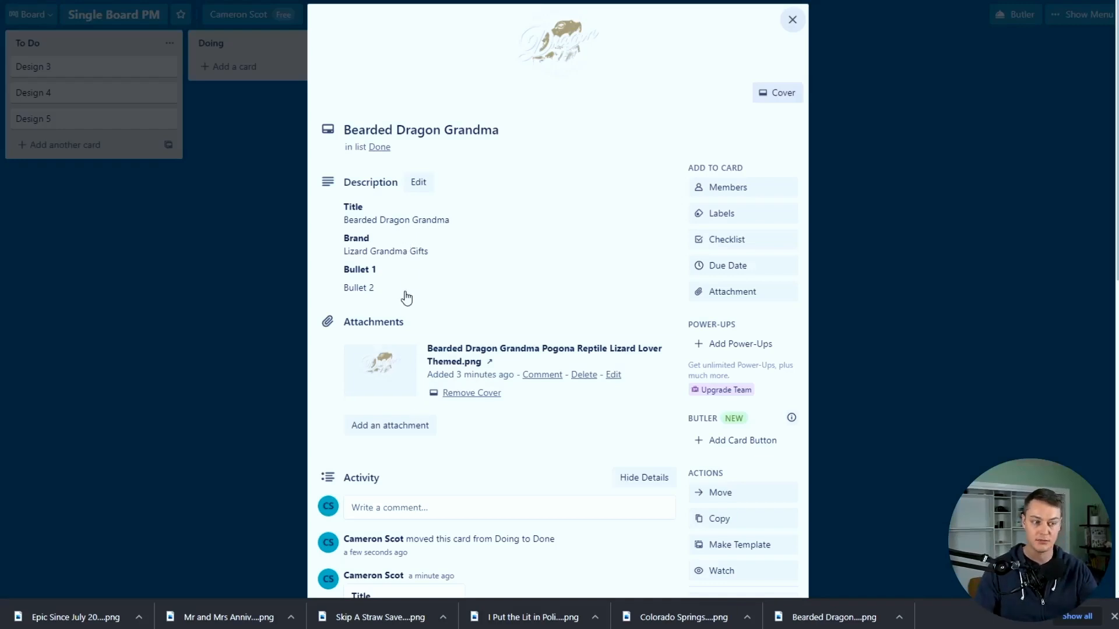
click(254, 30)
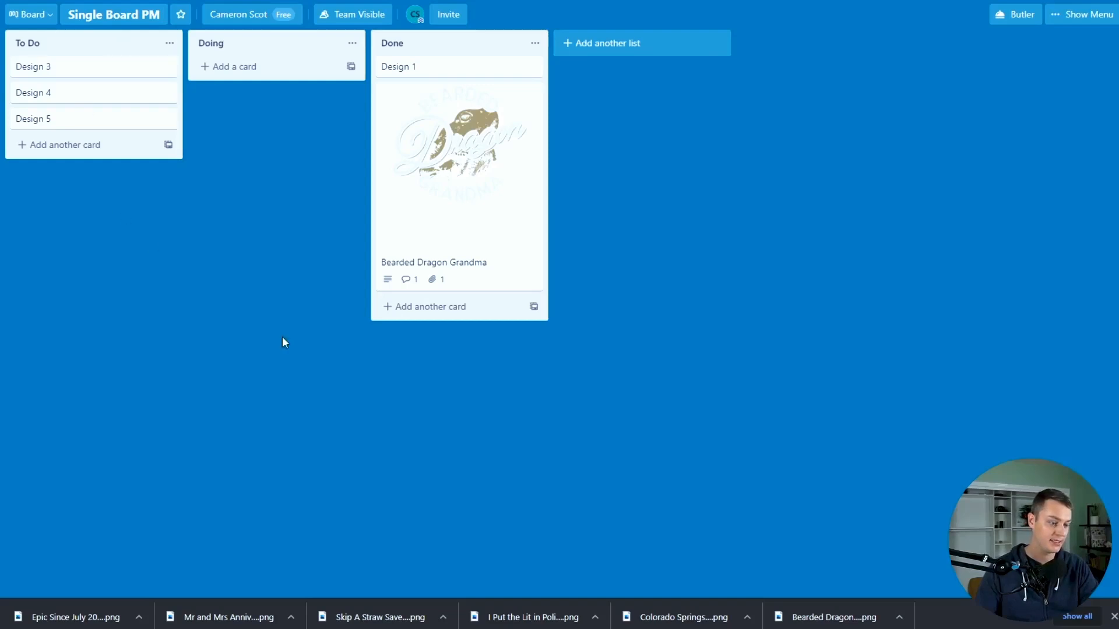
- Add a card titled Design 6 to the To Do list
click(88, 147)
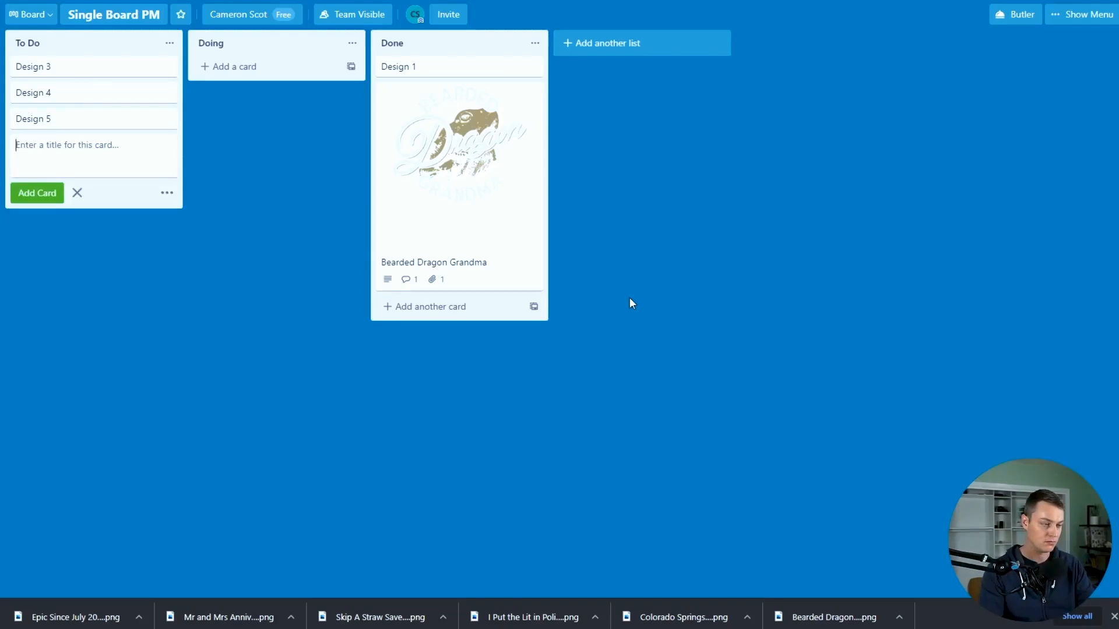
text(Desi)
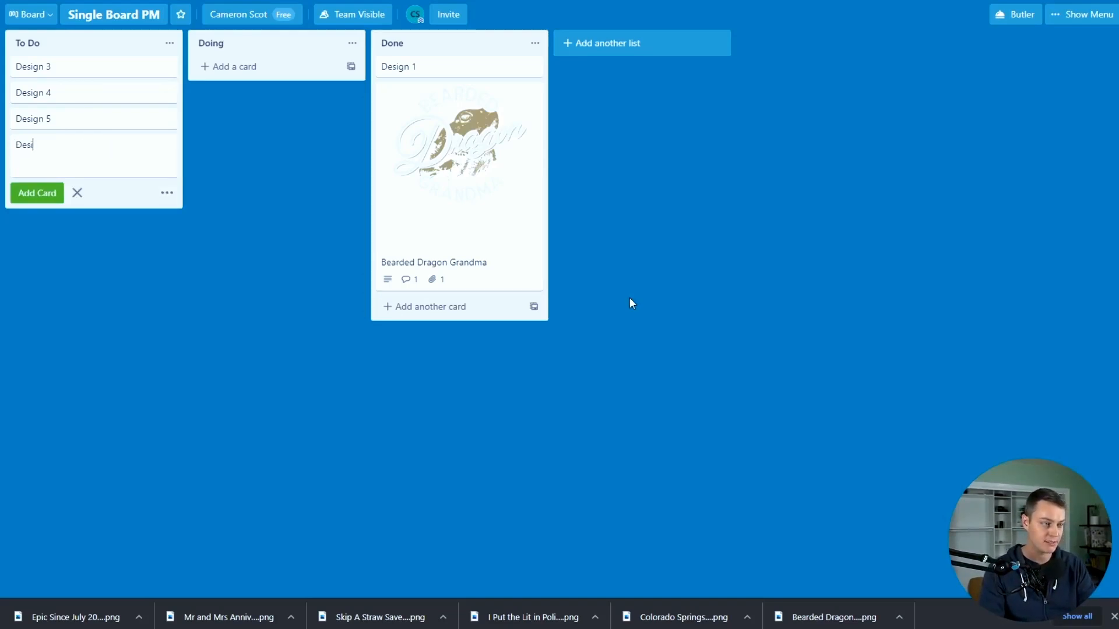
text(gn 6)
click(36, 193)
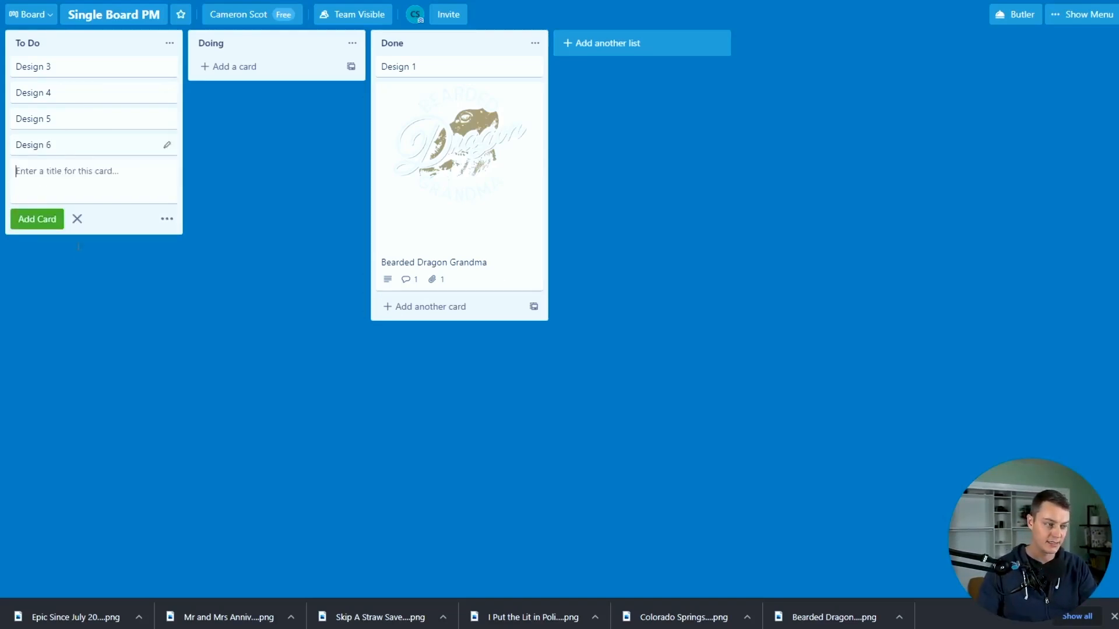
click(89, 302)
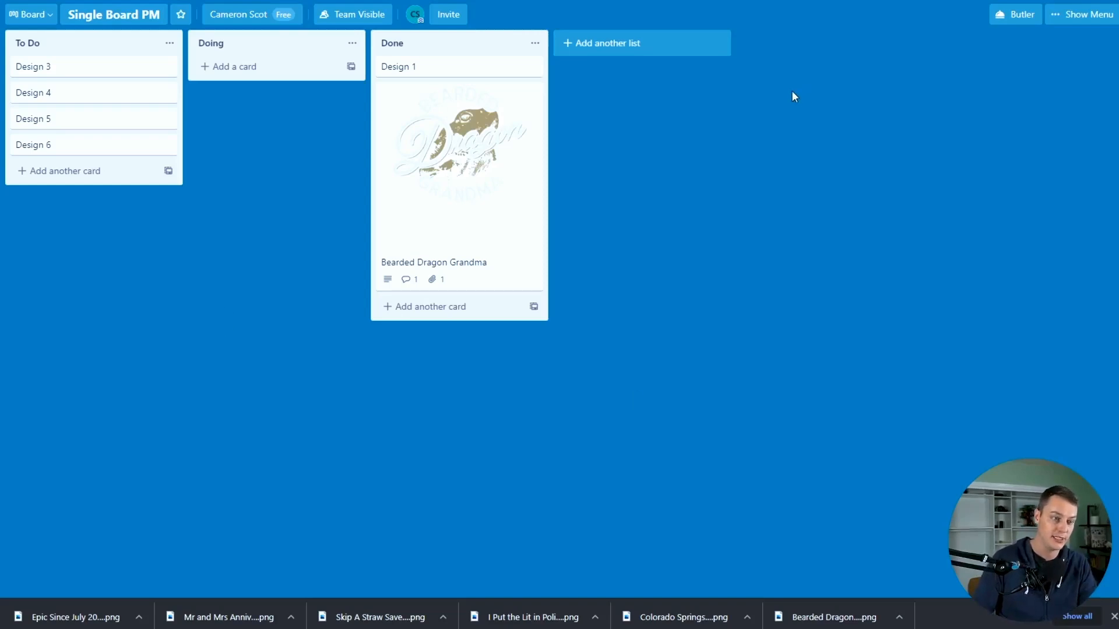
- Add a list named Idea and move it in front of the To Do list
click(662, 46)
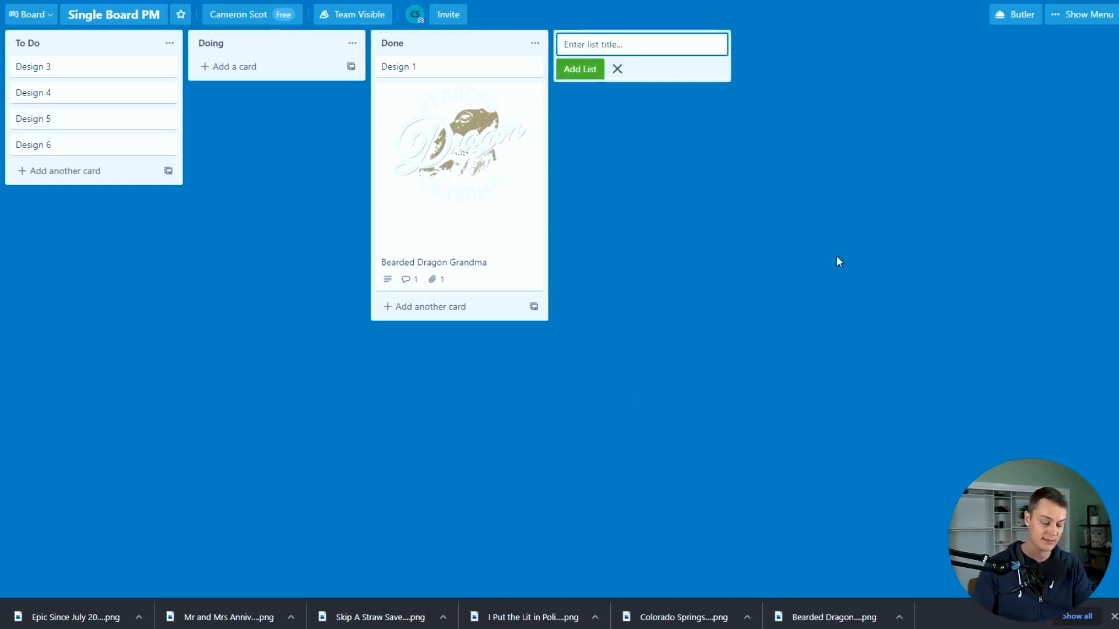
text(Idea)
key(Return)
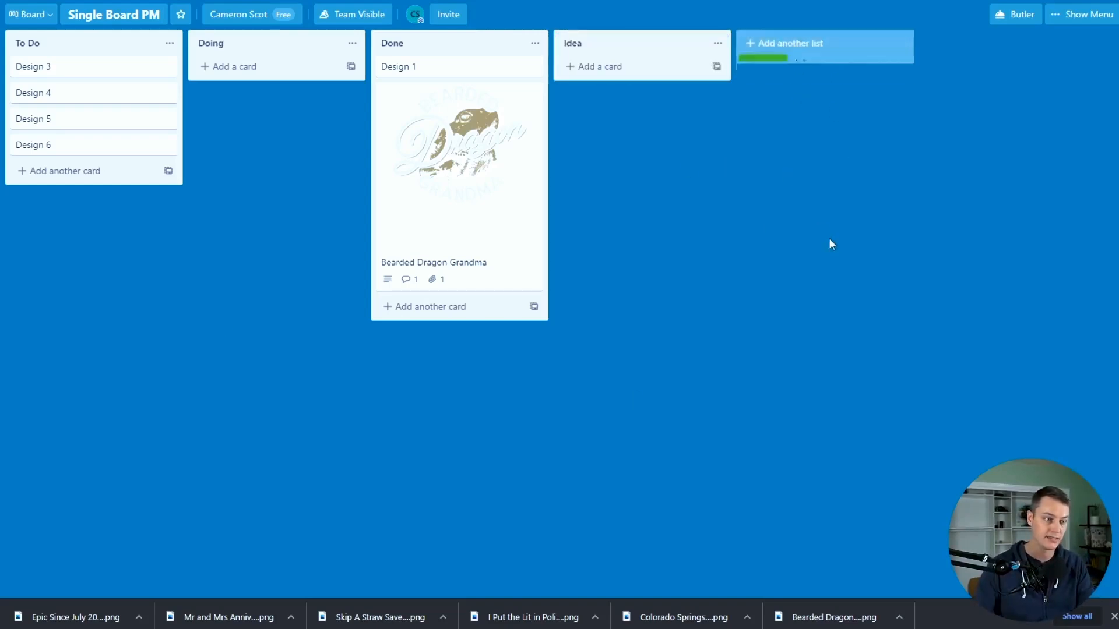
drag(672, 45, 77, 55)
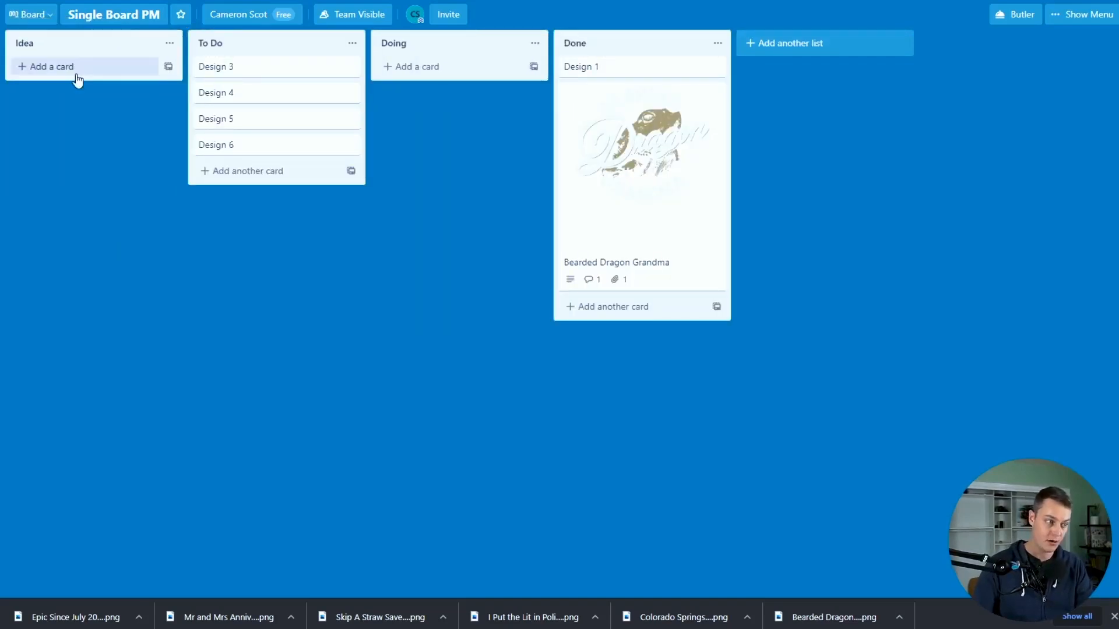
- Add the cards Design 7 and Design 8 to the Idea list and move Design 8 to To Do
click(78, 68)
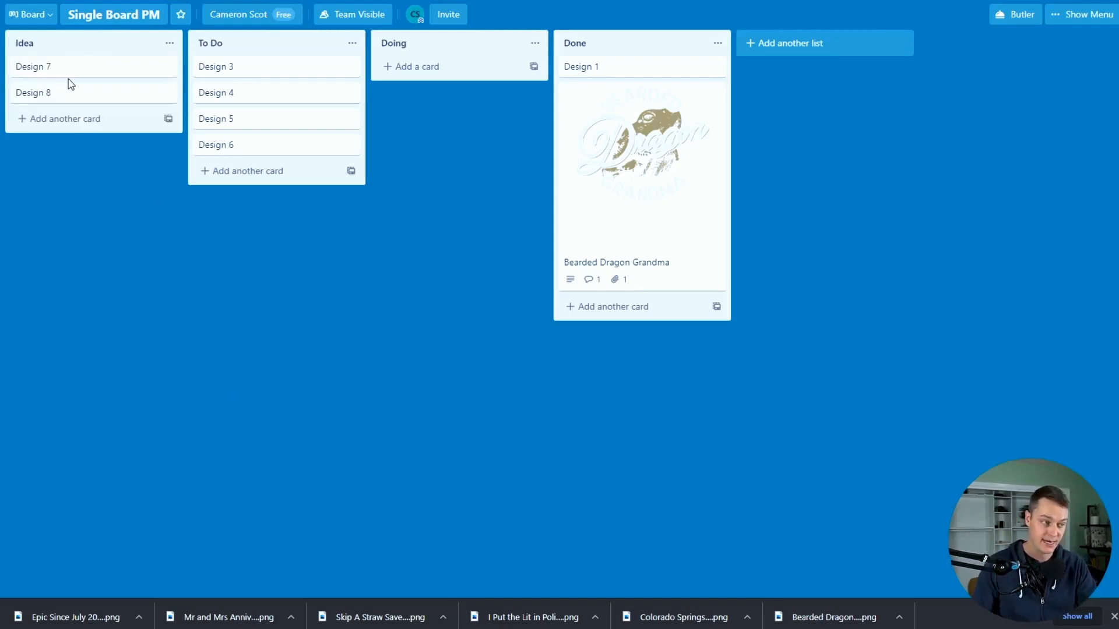
drag(73, 97, 228, 171)
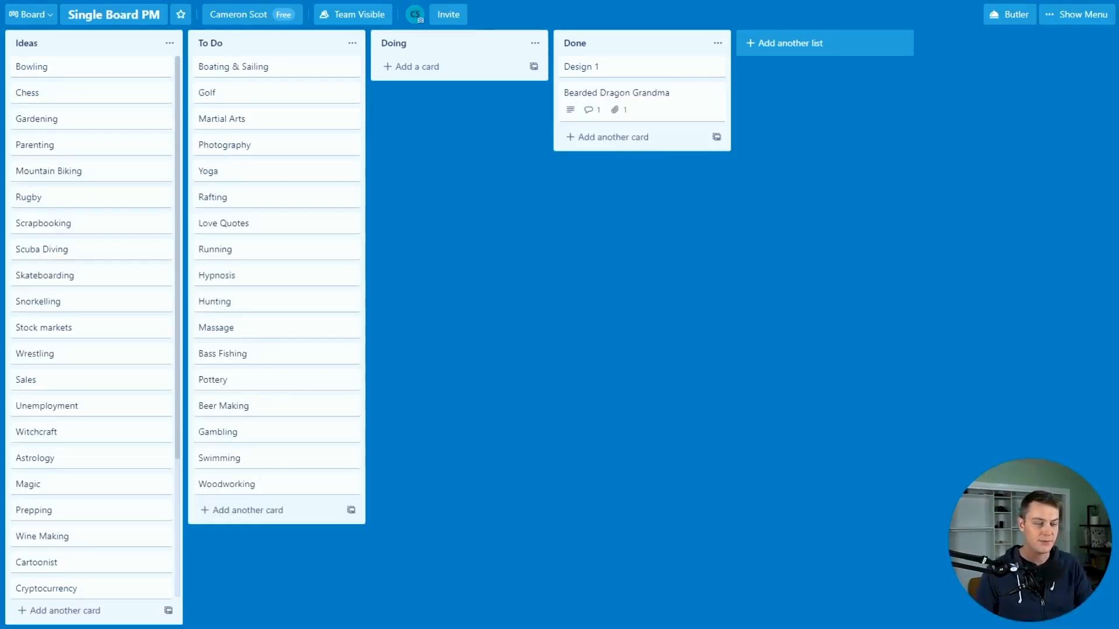
- Look through the Ideas list and move the Scrapbooking and Scuba Diving cards to To Do, below Rafting
scroll(109, 130, down, 3)
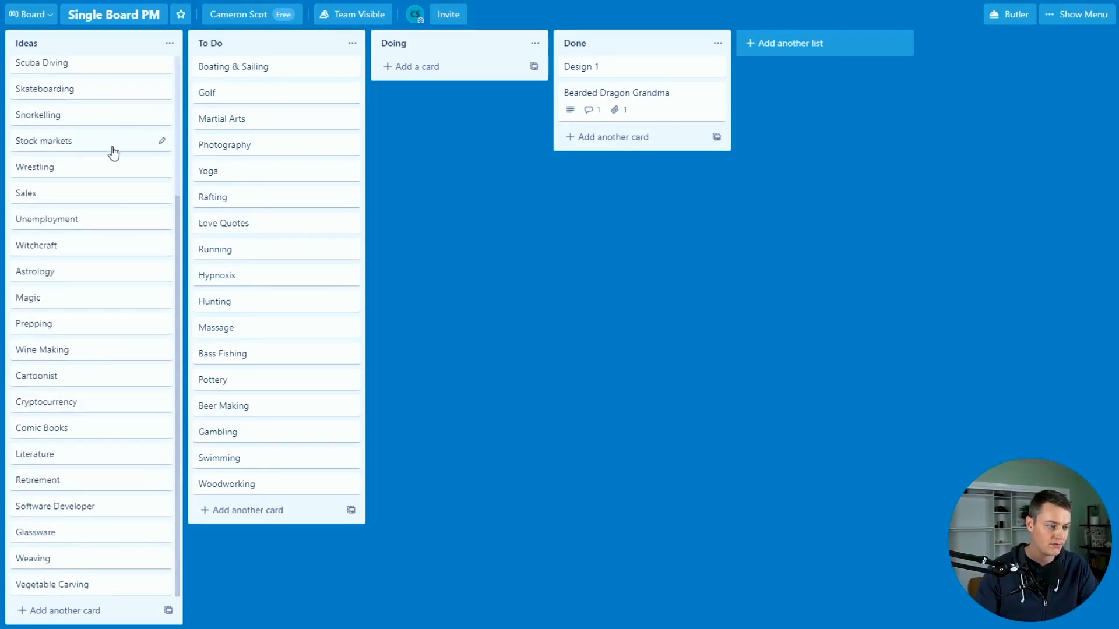
scroll(82, 67, up, 3)
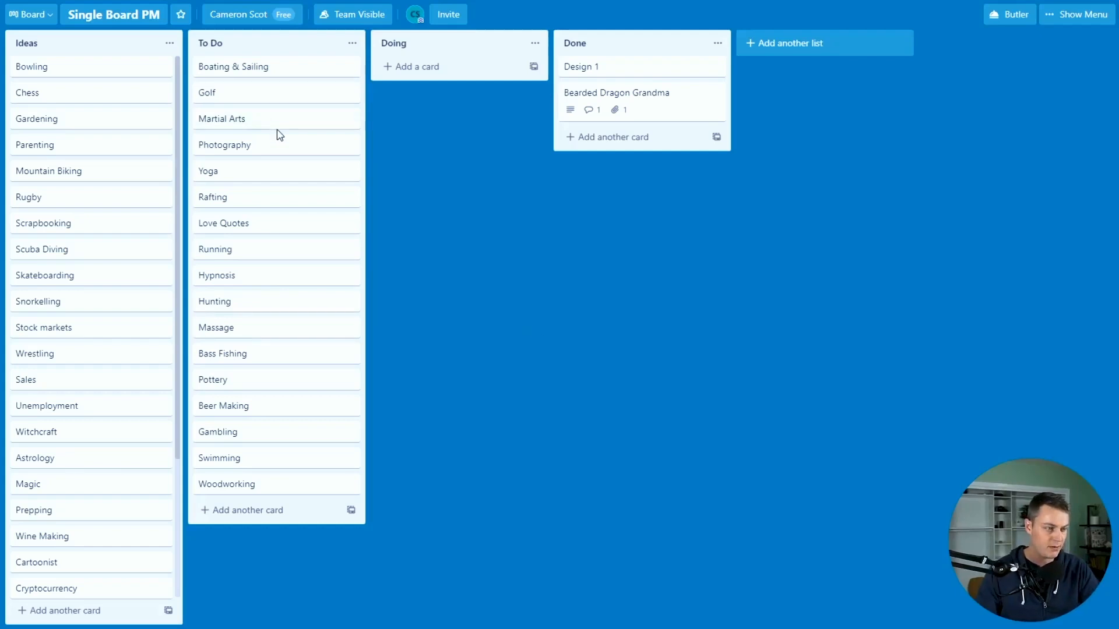
drag(117, 223, 244, 223)
drag(77, 223, 234, 245)
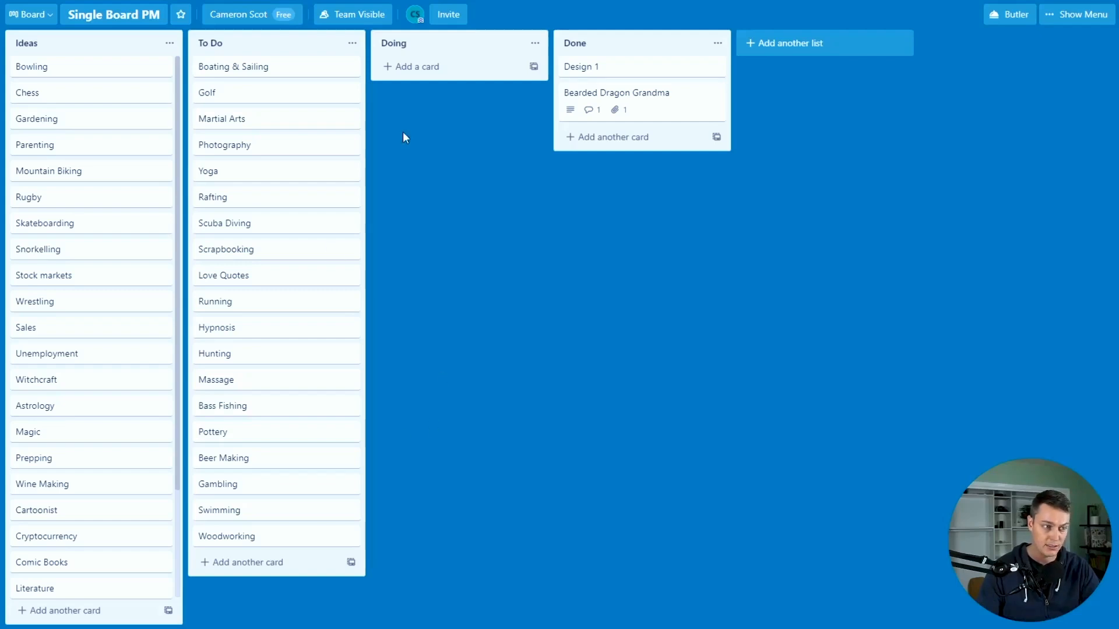
- Add a list named Up next between the To Do and Doing lists
double_click(407, 106)
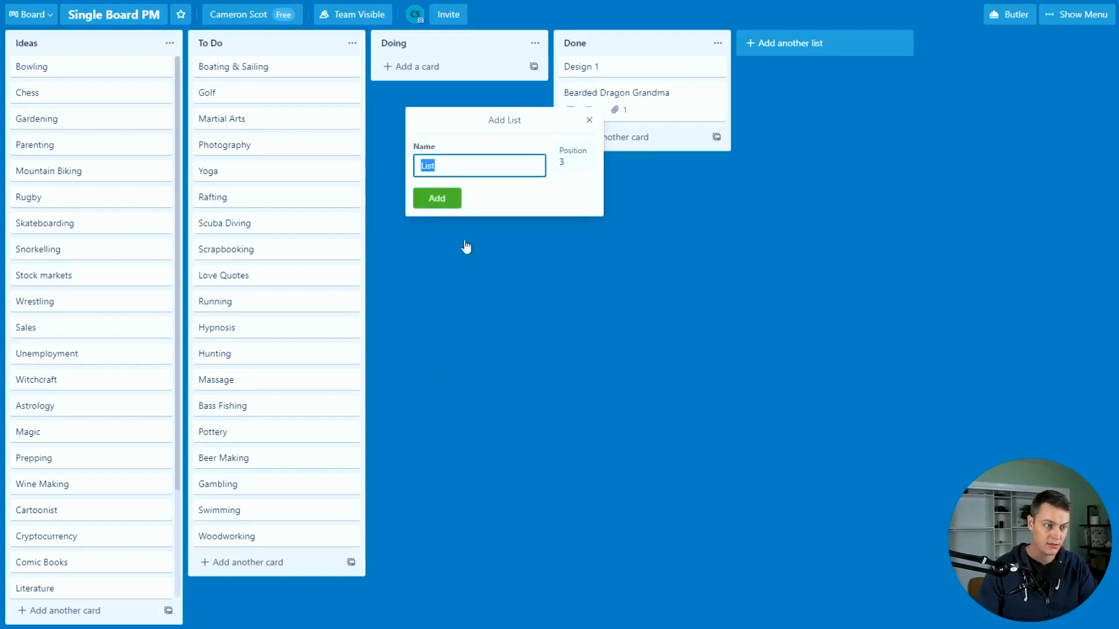
key(Escape)
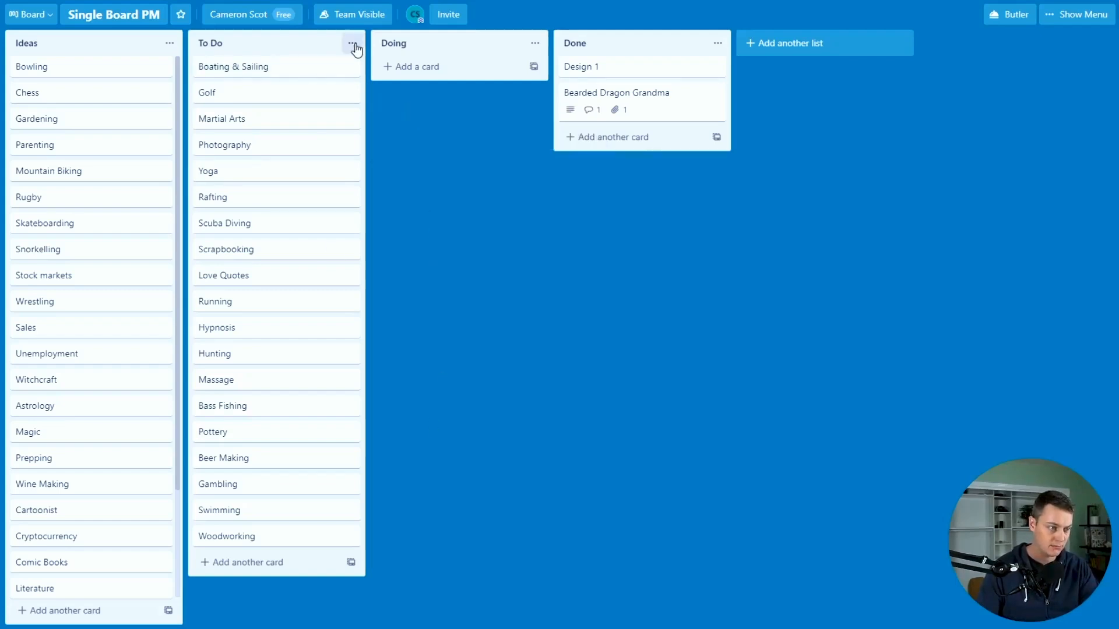
double_click(418, 119)
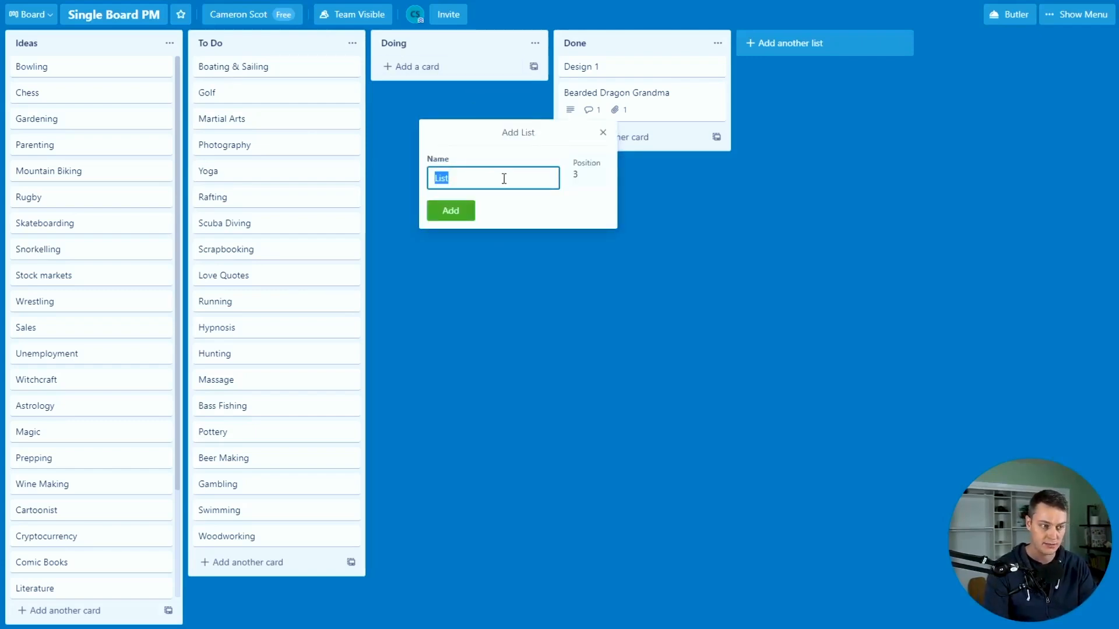
text(U)
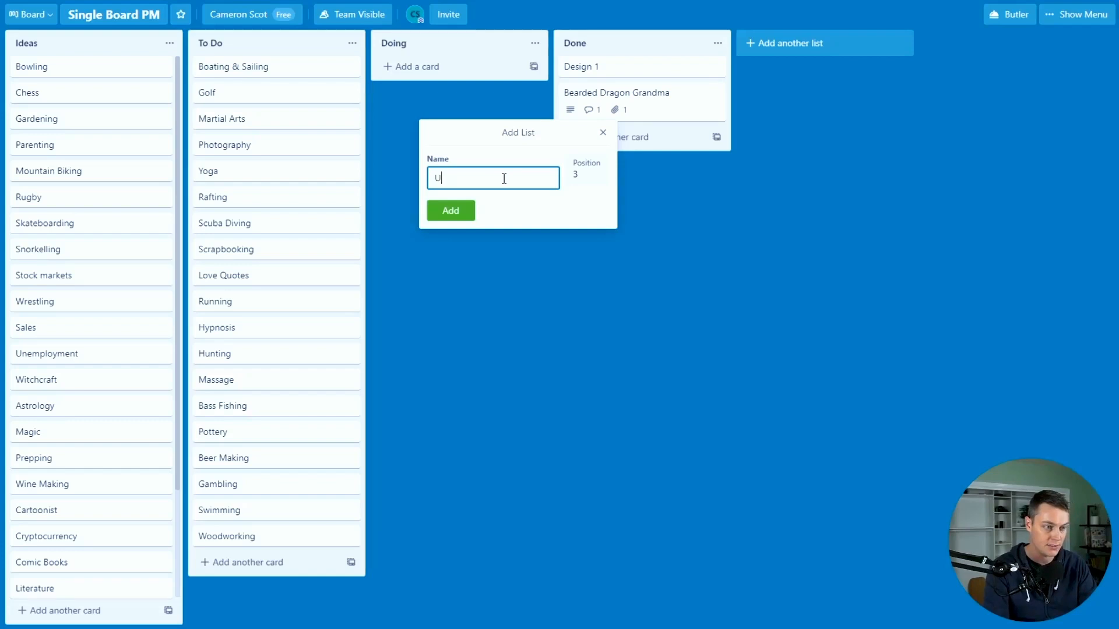
text(p next)
key(Return)
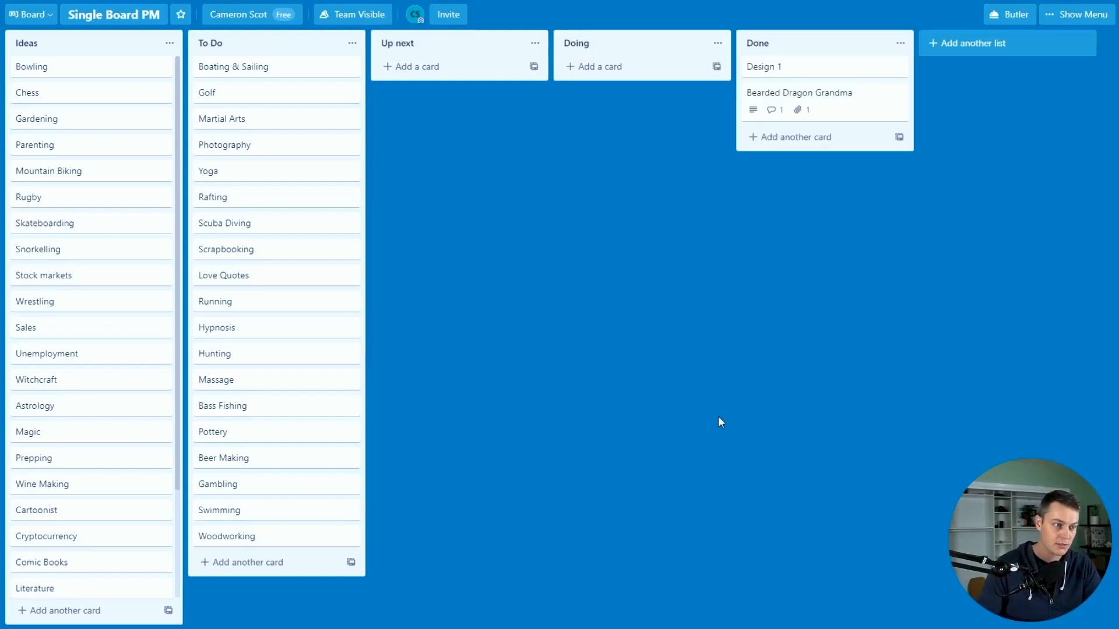
- Move the Martial Arts, Rafting, Love Quotes and Running cards from To Do to Up next
drag(222, 118, 404, 69)
drag(245, 170, 408, 99)
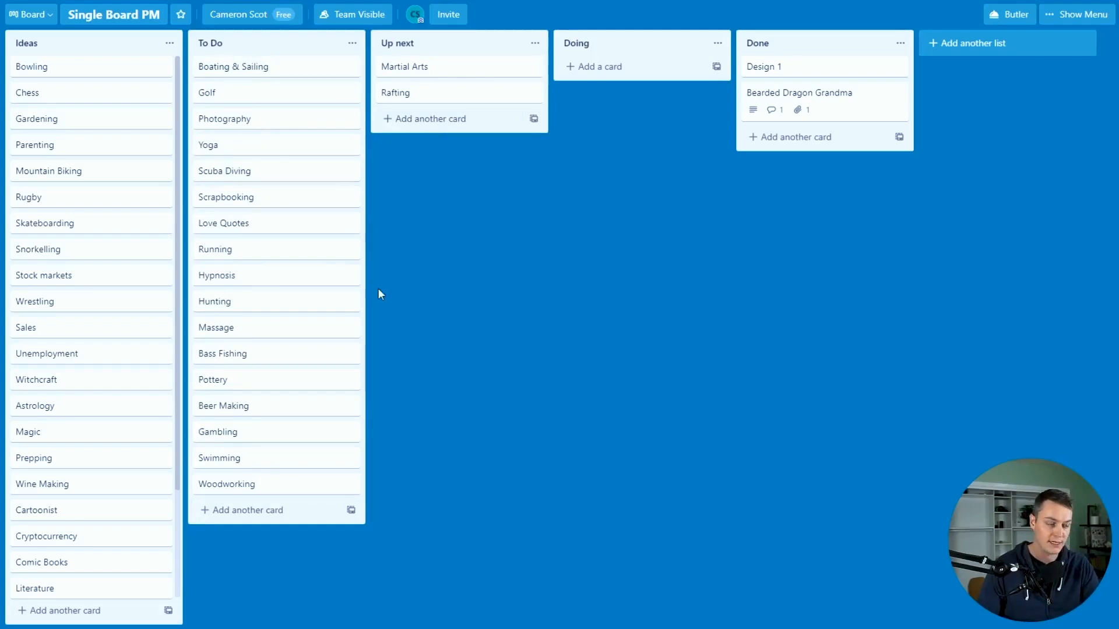
drag(268, 221, 432, 118)
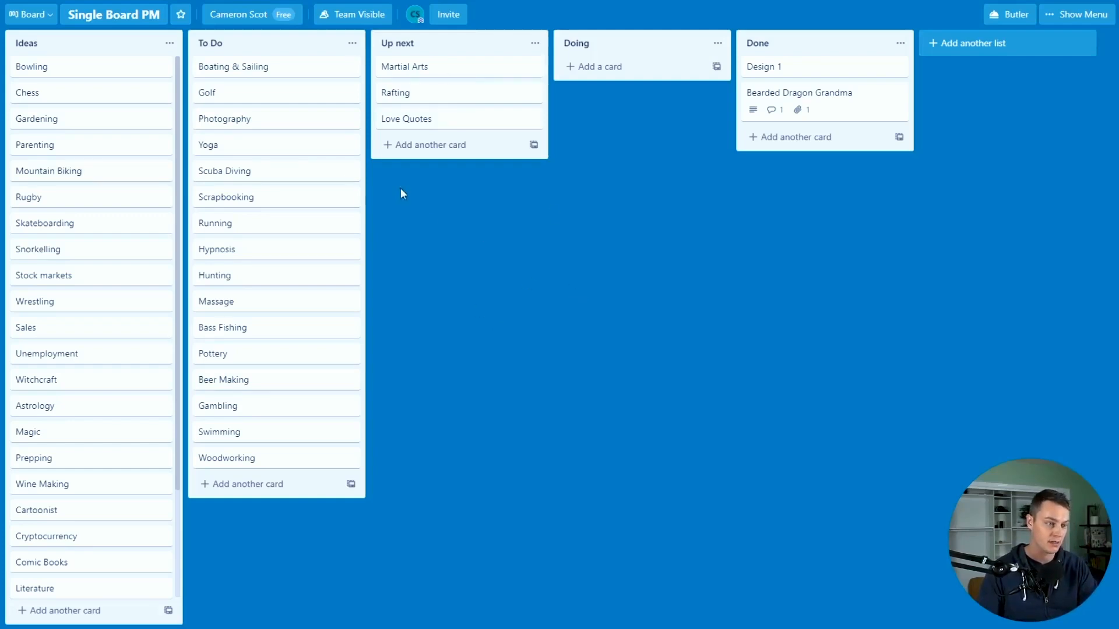
drag(360, 235, 460, 148)
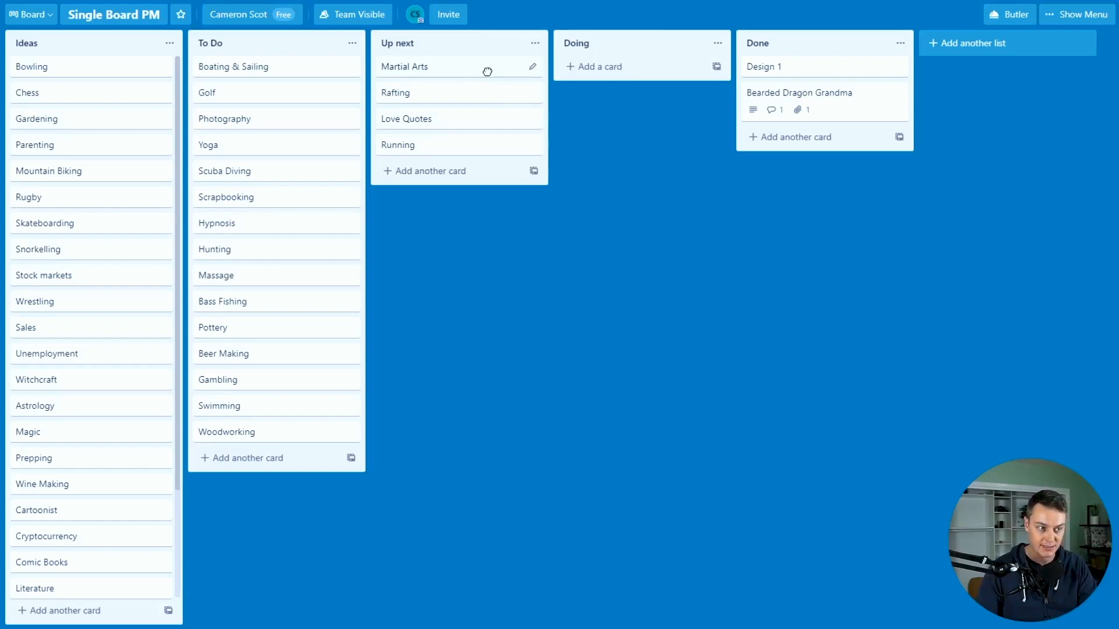
- Move the Martial Arts, Love Quotes and Running cards from Up next to Doing
drag(487, 70, 614, 120)
drag(452, 93, 608, 96)
drag(498, 118, 609, 113)
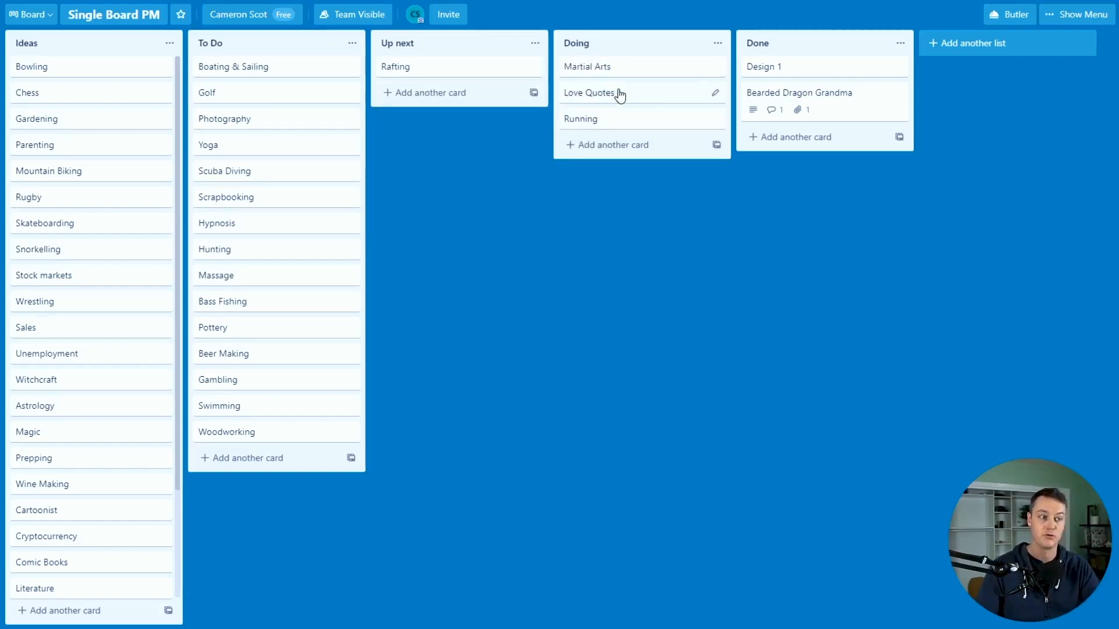
drag(381, 75, 577, 116)
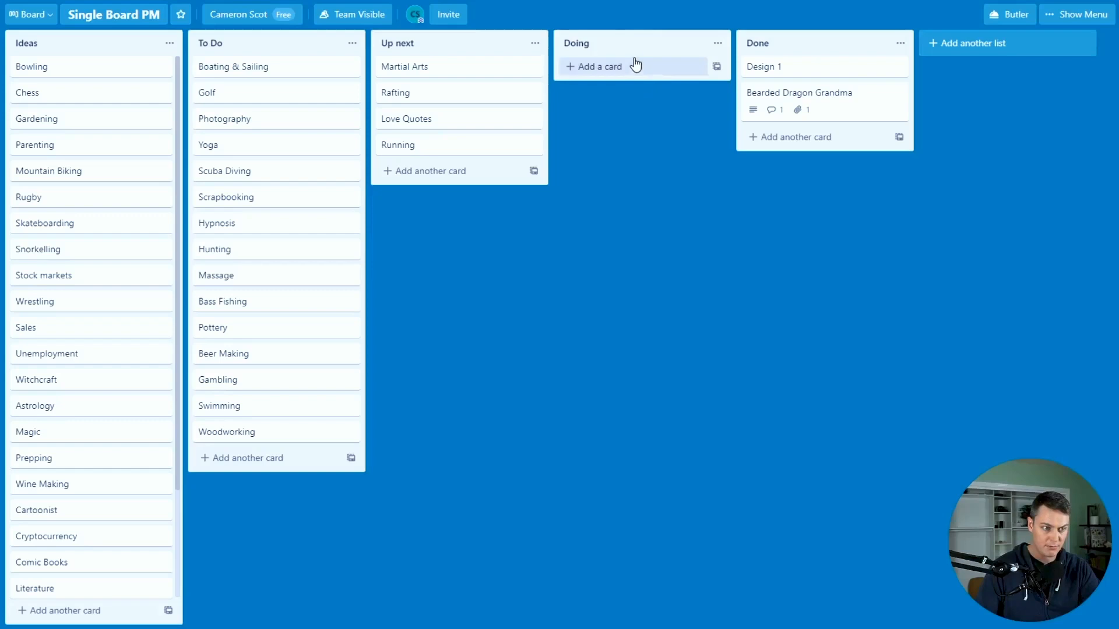
- Add a list named Description between Doing and Done, and rename the Doing list as Design
double_click(834, 190)
text(Description)
key(Return)
click(609, 44)
text(Design)
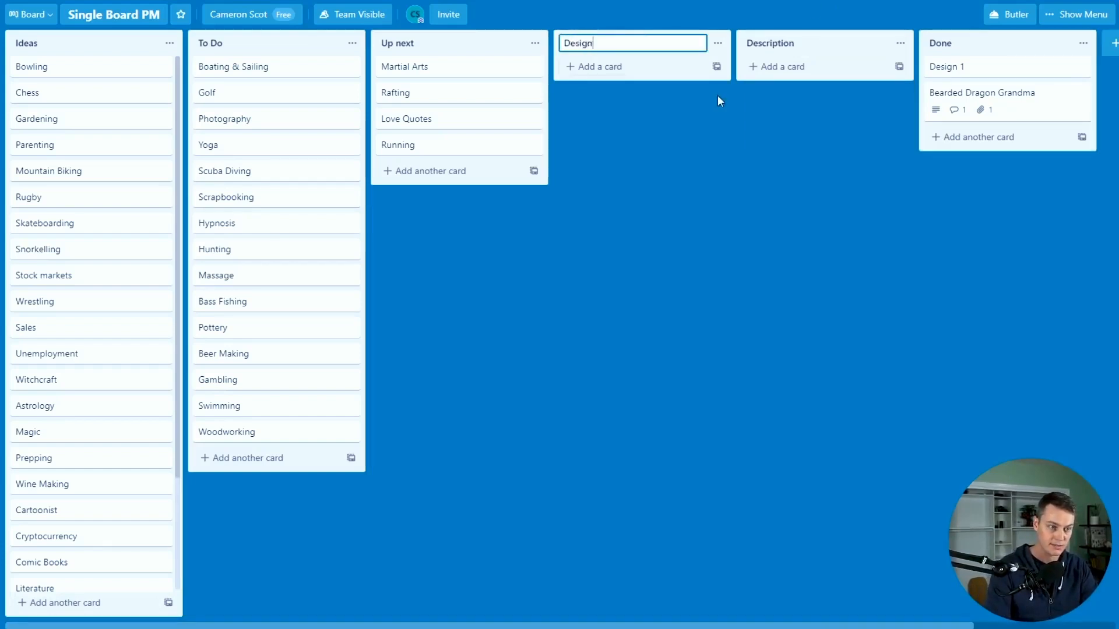
drag(718, 96, 686, 263)
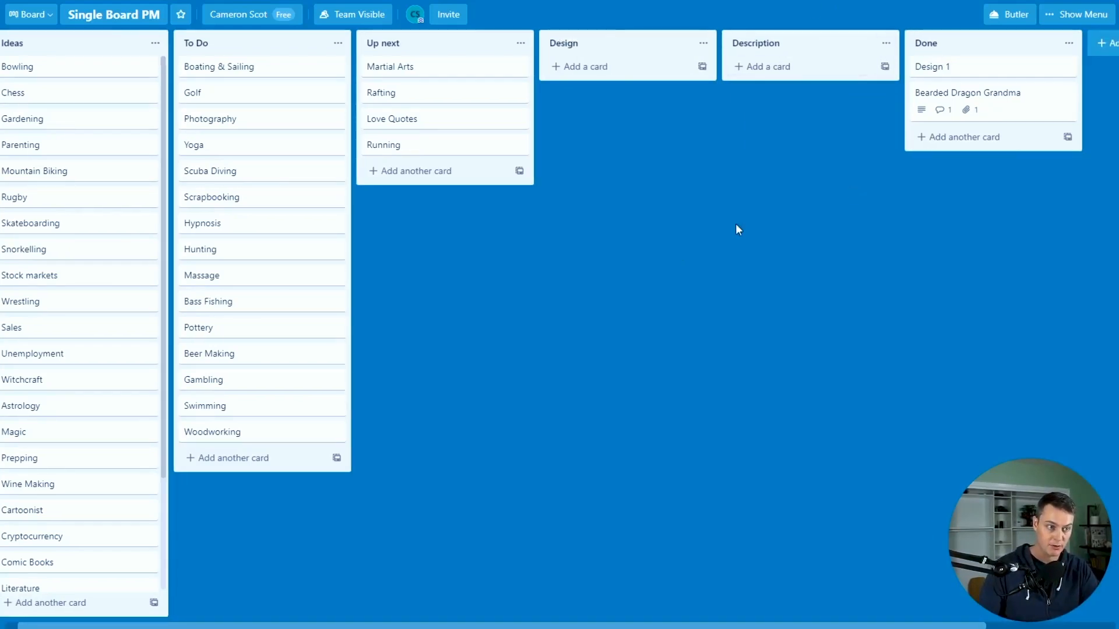
scroll(621, 220, left, 1)
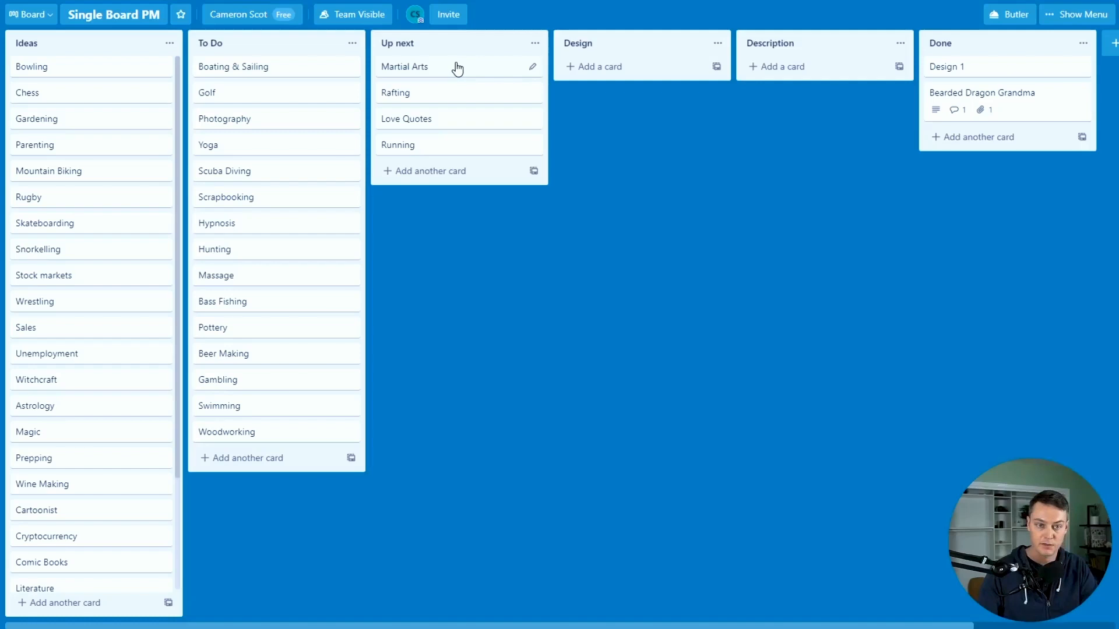
- Move the Martial Arts card from Up next to Design and look at its details
drag(456, 70, 618, 75)
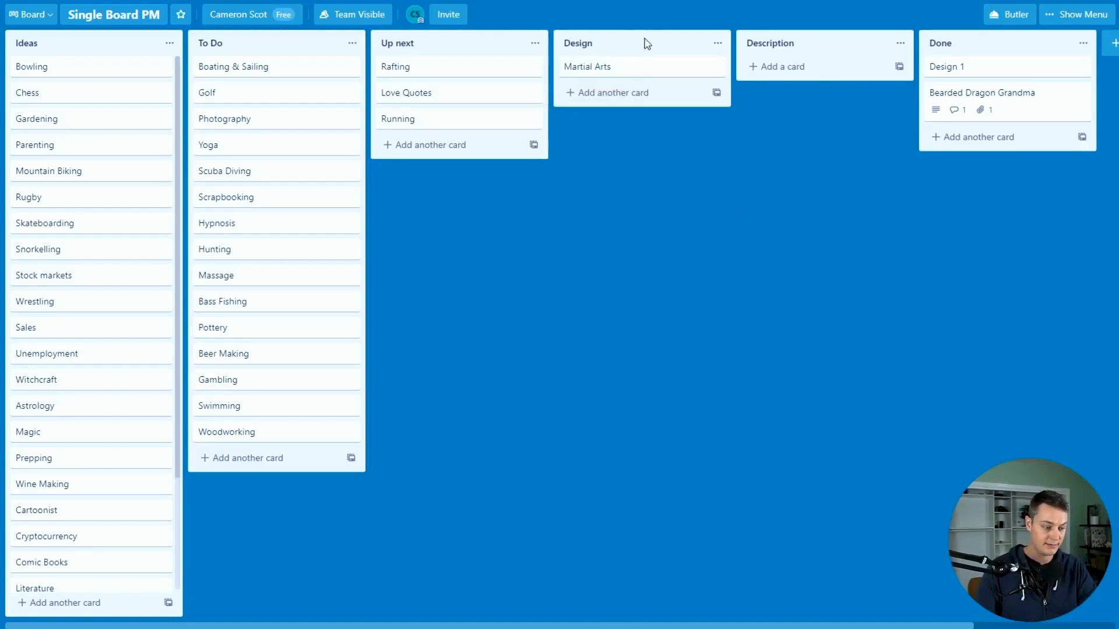
mouse_move(639, 69)
mouse_down()
mouse_move(672, 90)
mouse_move(645, 80)
mouse_up()
click(644, 80)
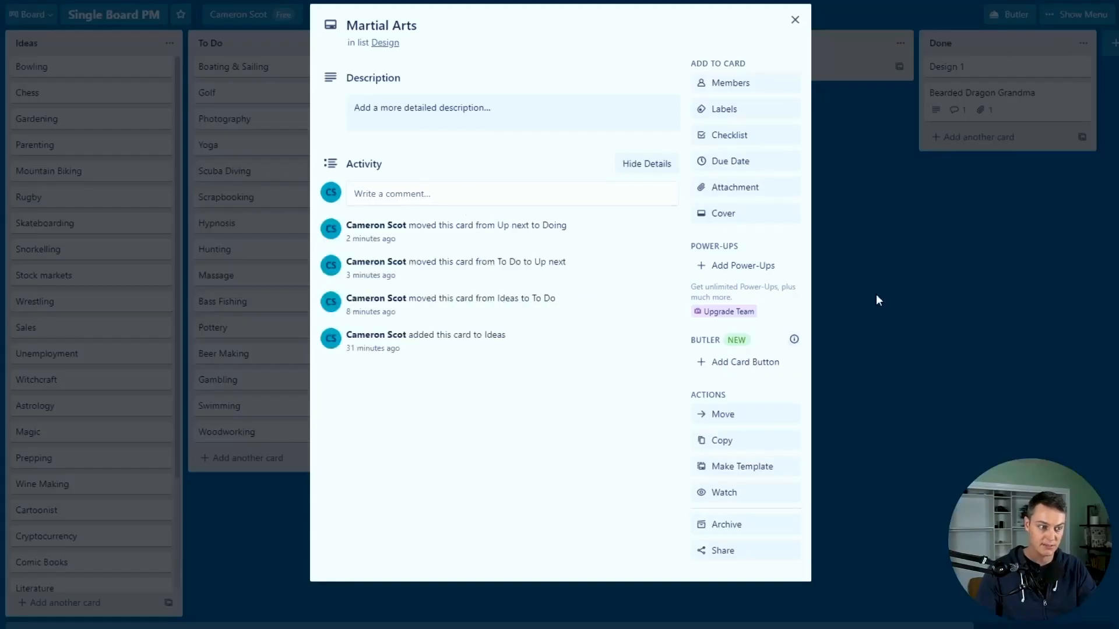
click(829, 287)
- Move the Martial Arts card to the Description list and give it a description with the lines Title, Brand and Bullets
drag(604, 78, 798, 277)
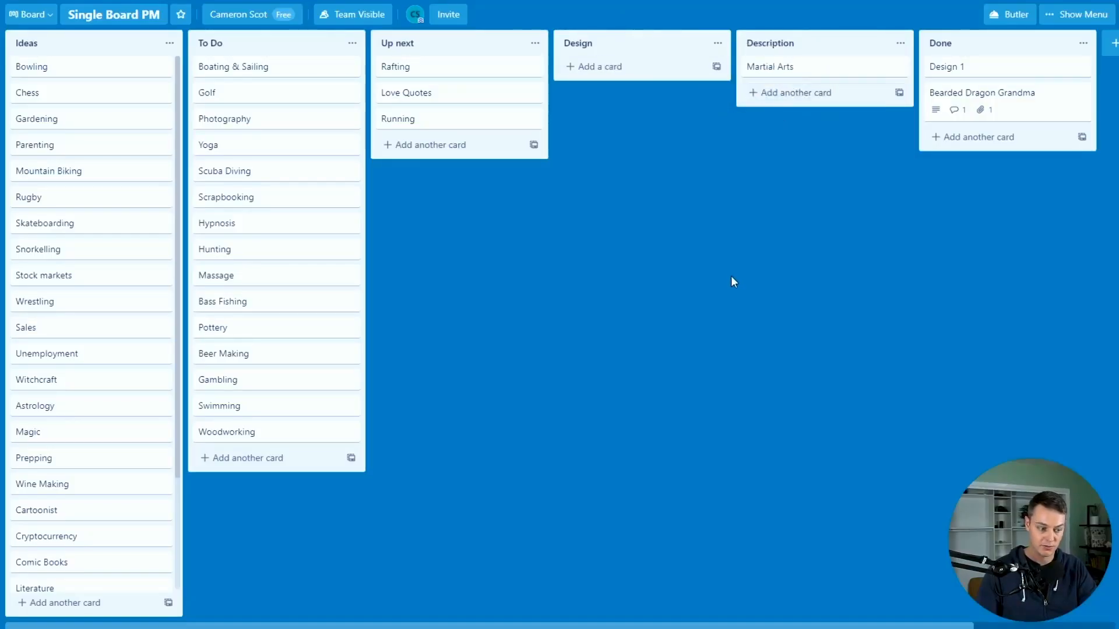
click(815, 67)
click(462, 110)
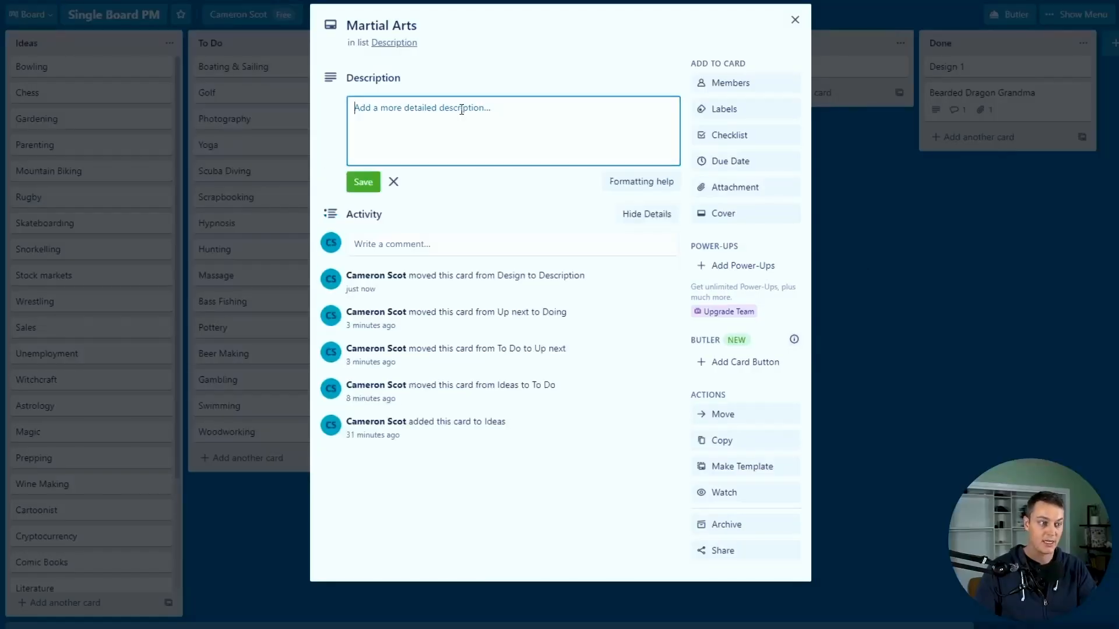
text(Title)
key(Return)
text(Brand)
key(Return)
text(Bul)
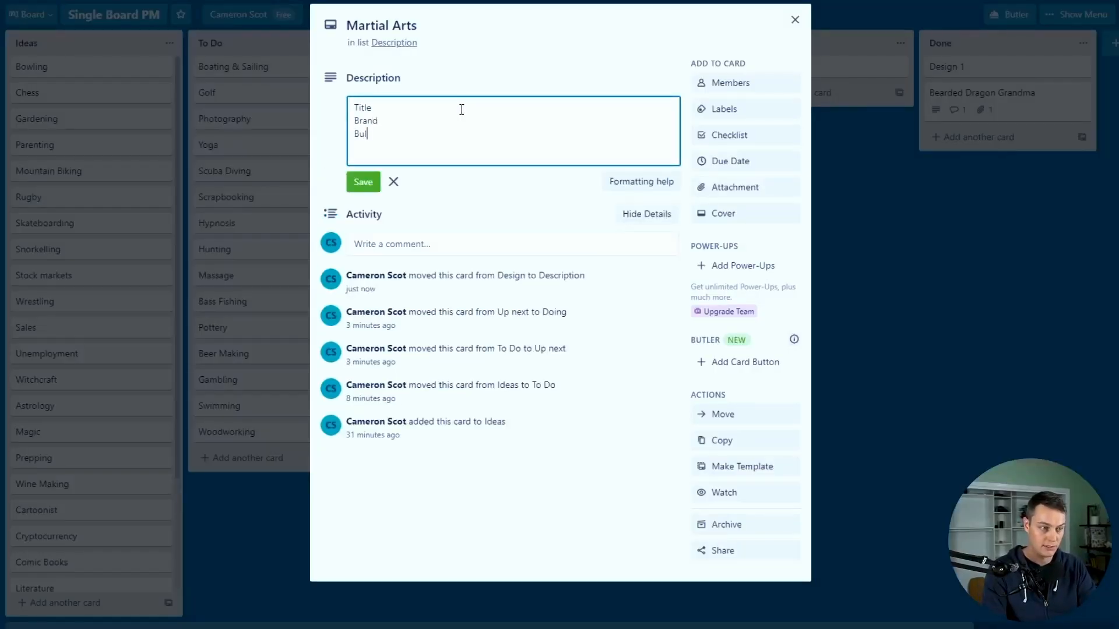
text(lets)
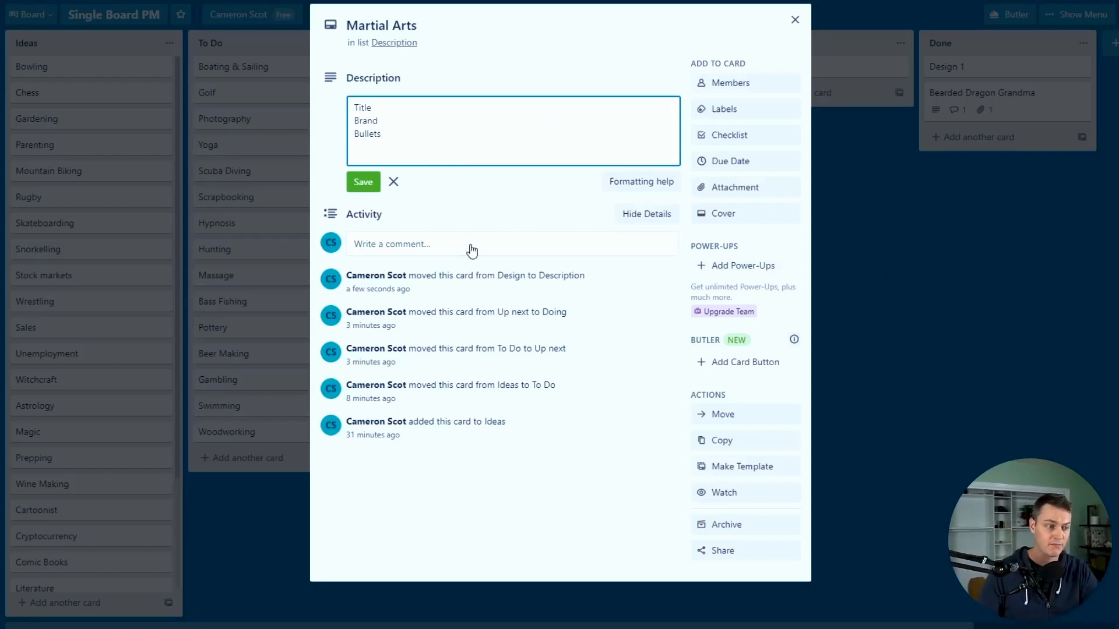
click(942, 292)
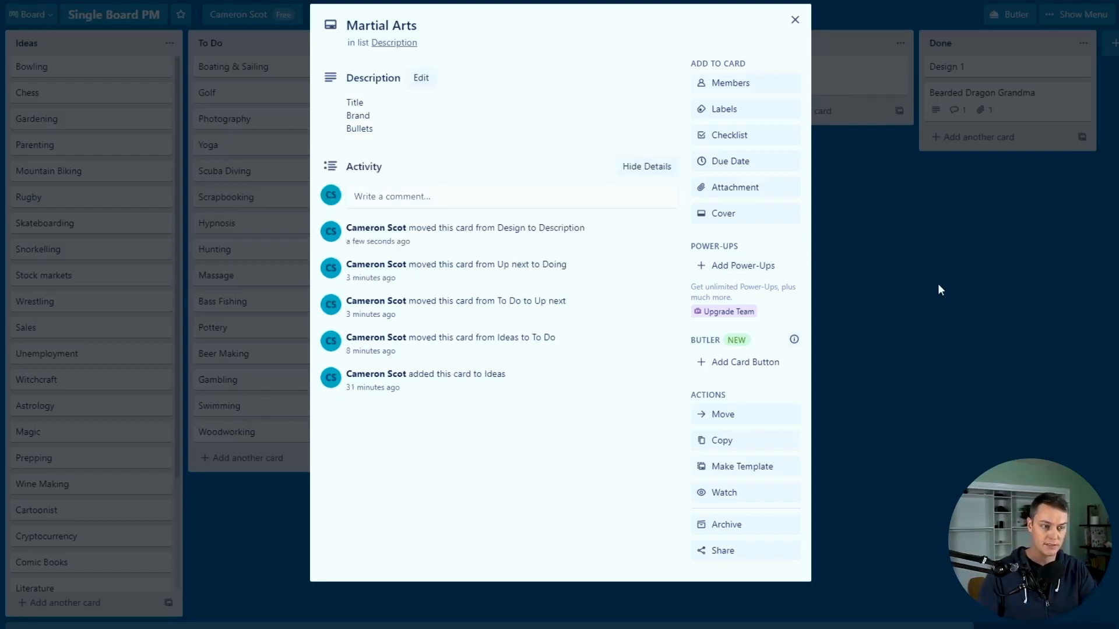
click(938, 284)
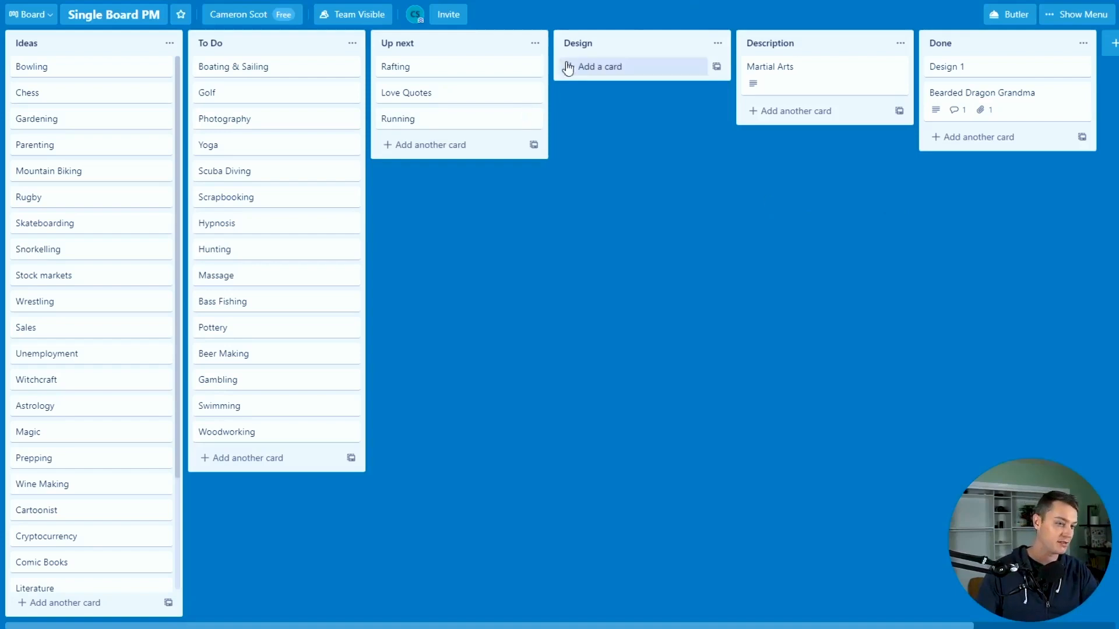
- Add a list named Keyword Research between Design and Description and move the Running card into it
double_click(787, 169)
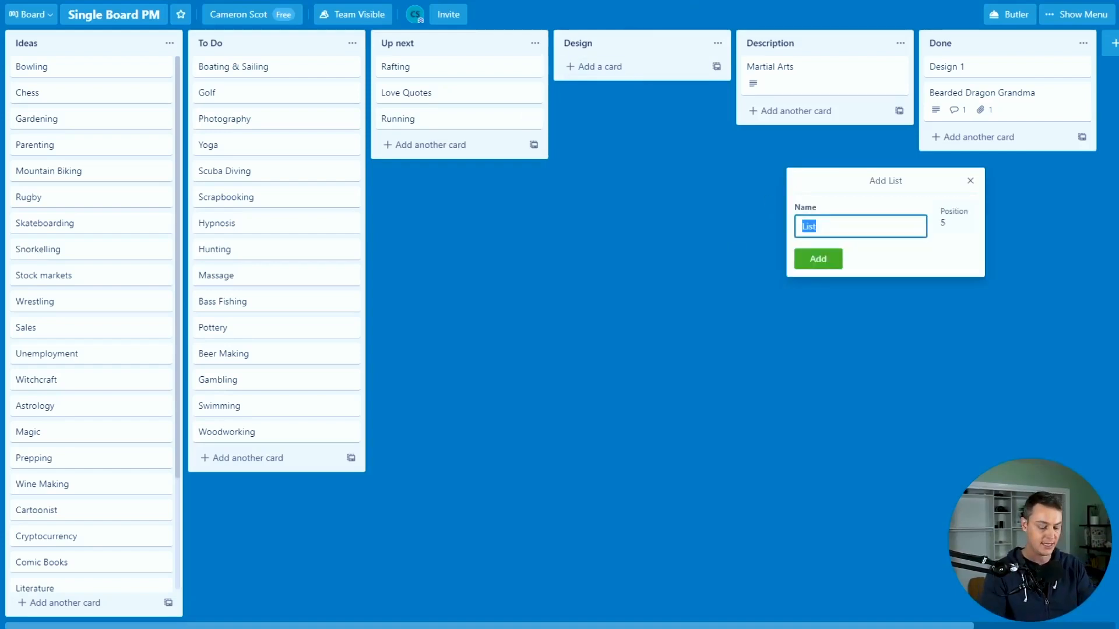
text(Keyword Research)
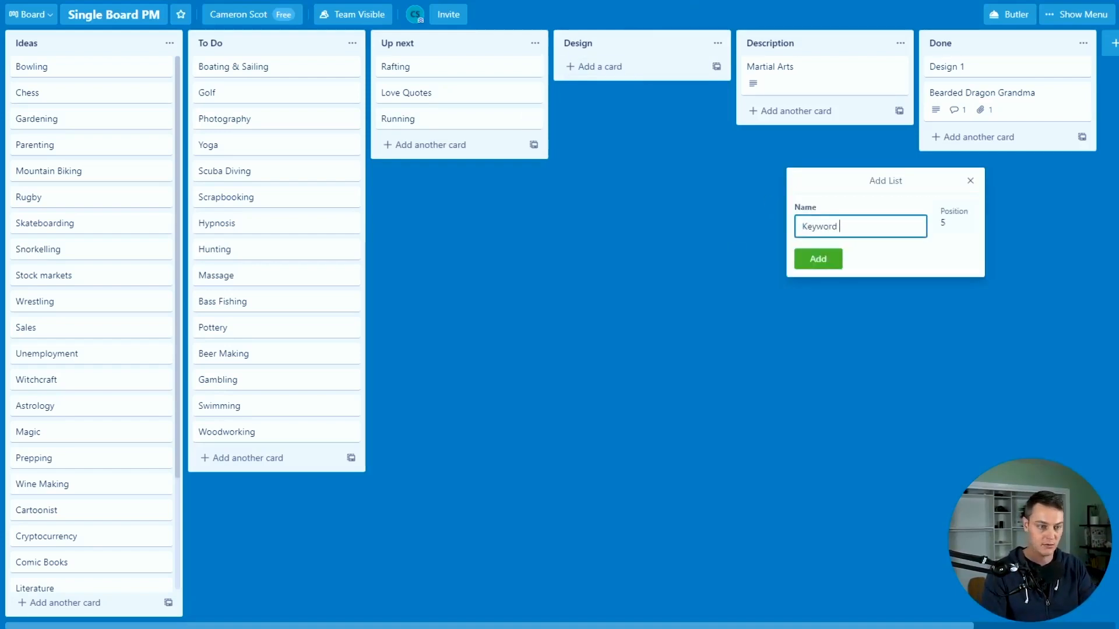
key(Return)
drag(475, 120, 786, 92)
- Save a comment on the Running card reading "Keywords:" followed by Running, Run, Running Shoes, Track, and Track and field on separate lines
click(831, 67)
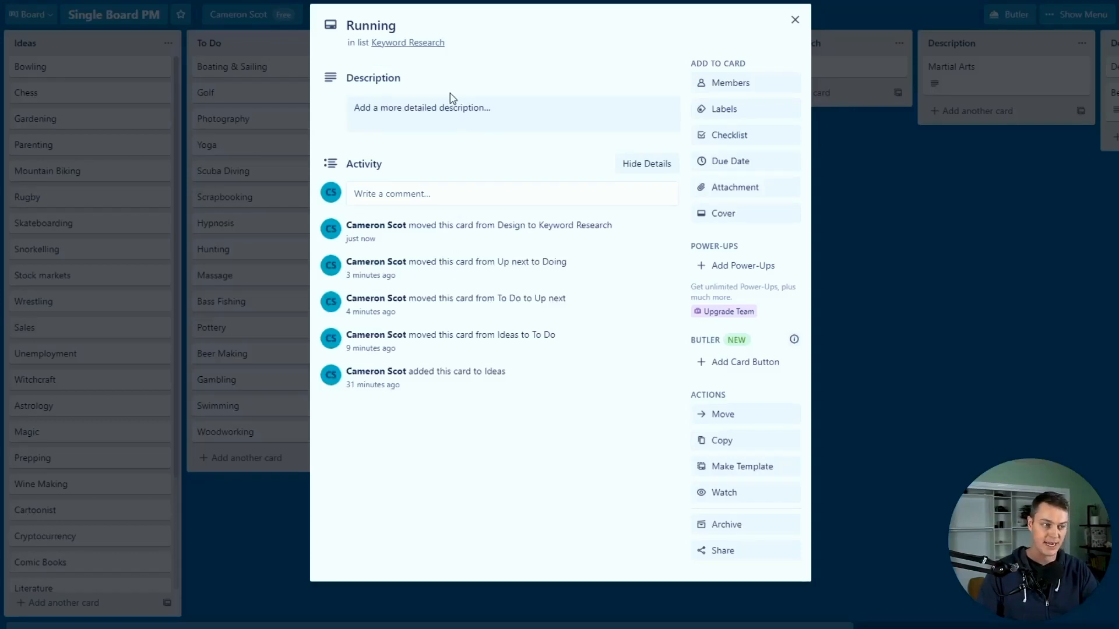
click(457, 198)
text(K)
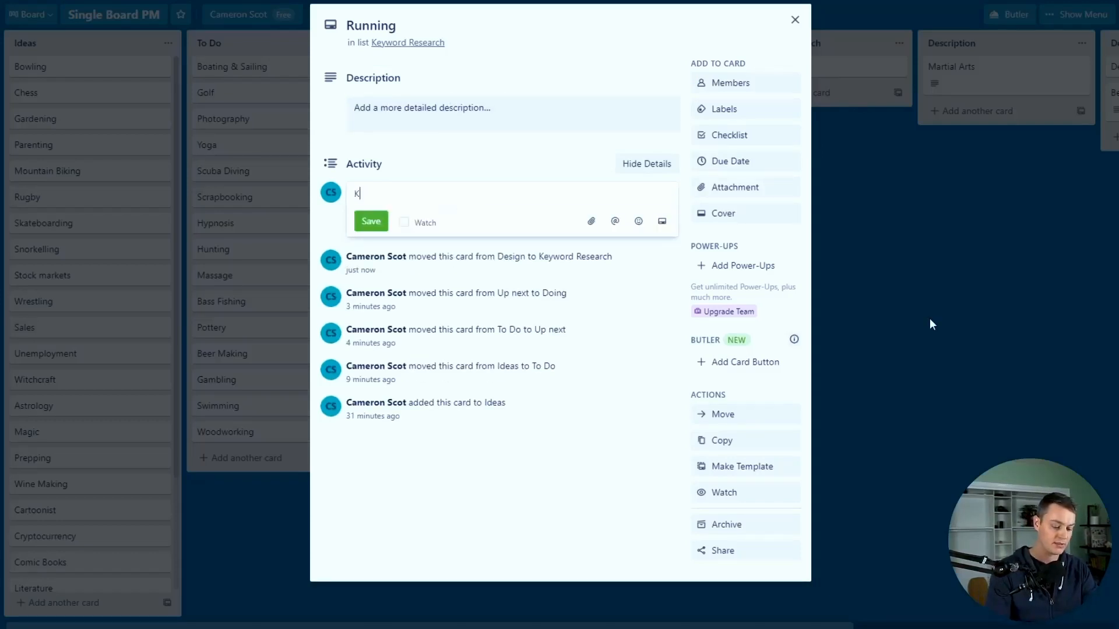
text(eywords:)
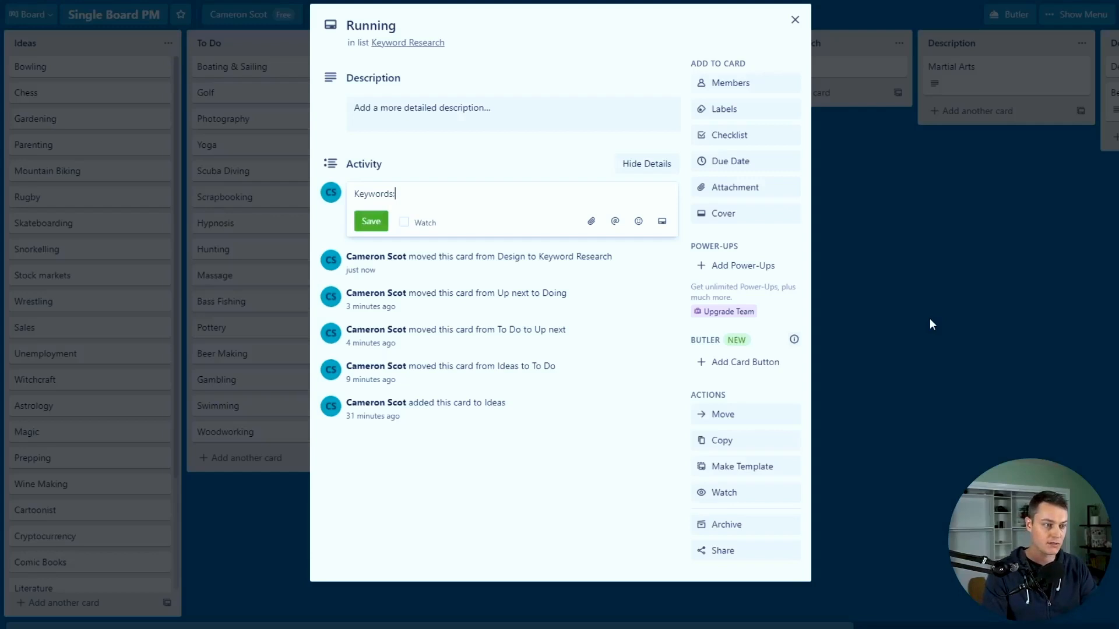
key(Return)
text(Running)
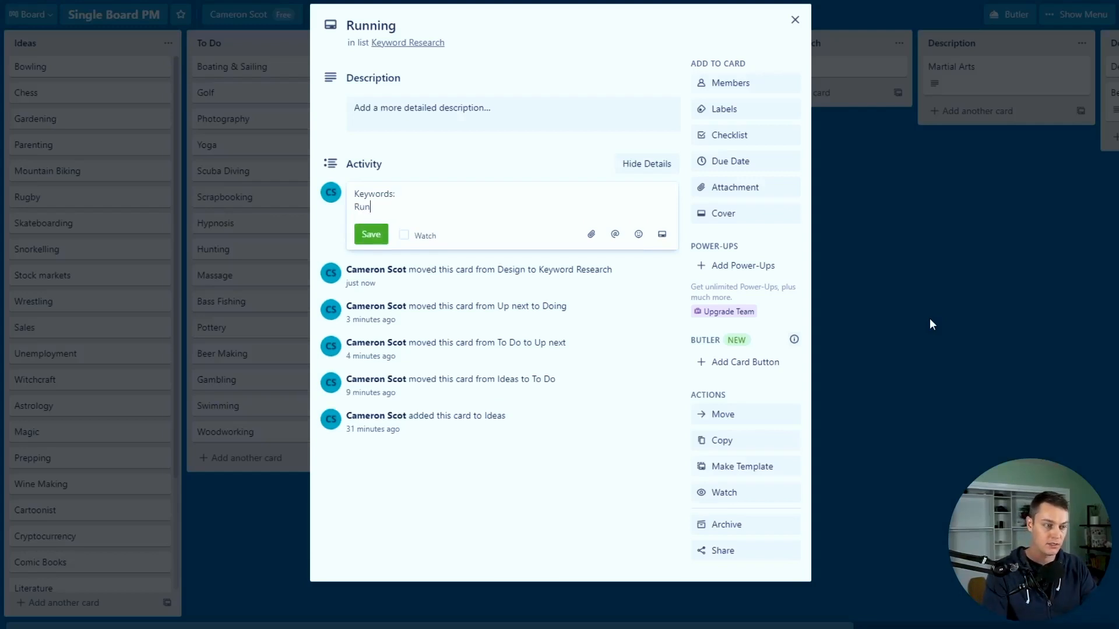
key(Return)
text(Run)
key(Return)
text(Running Shoes)
key(Return)
text(Track)
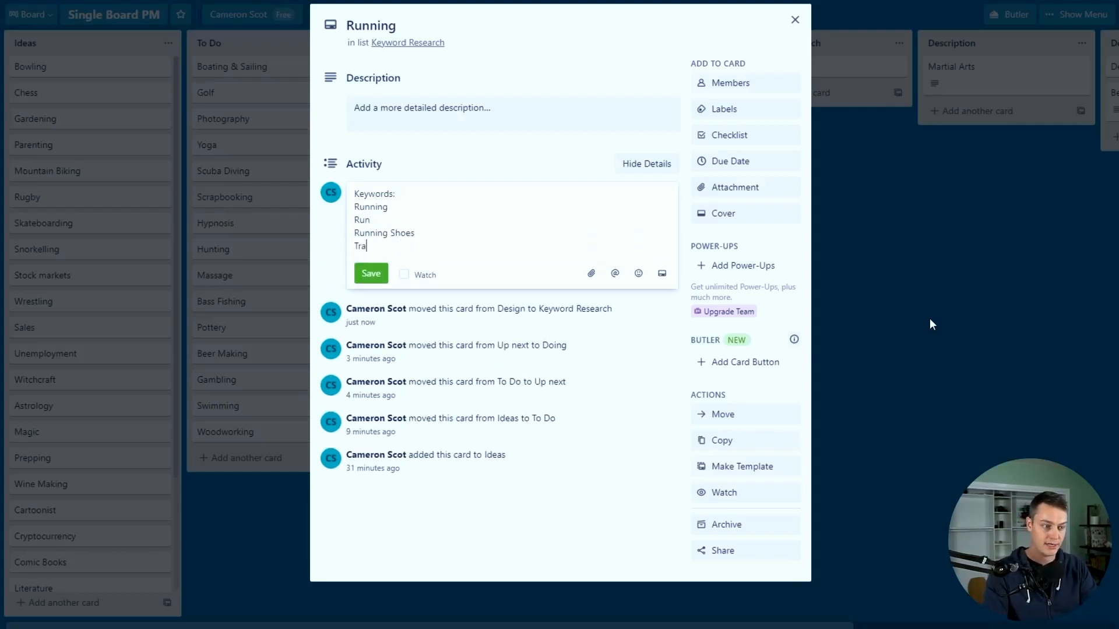
key(Return)
text(Track and field)
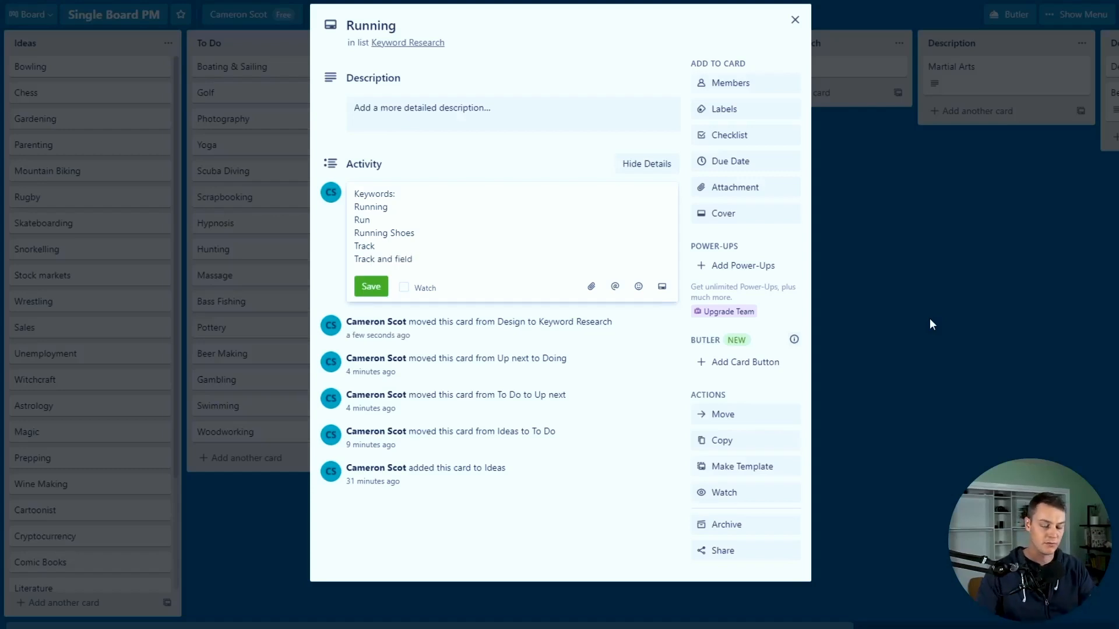
click(367, 287)
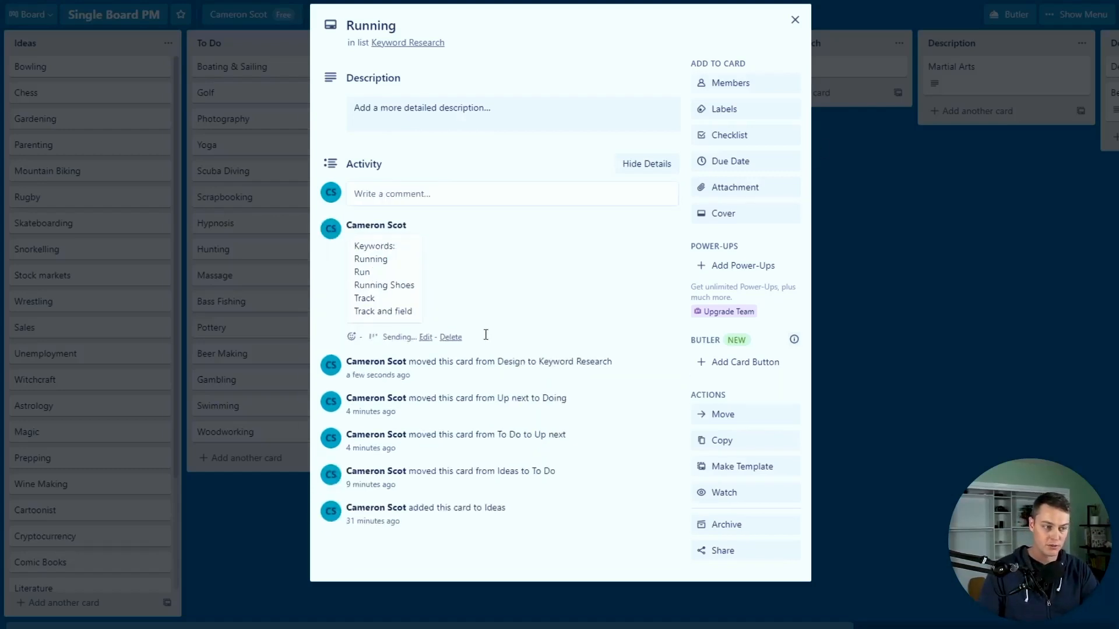
drag(354, 257, 367, 332)
click(950, 364)
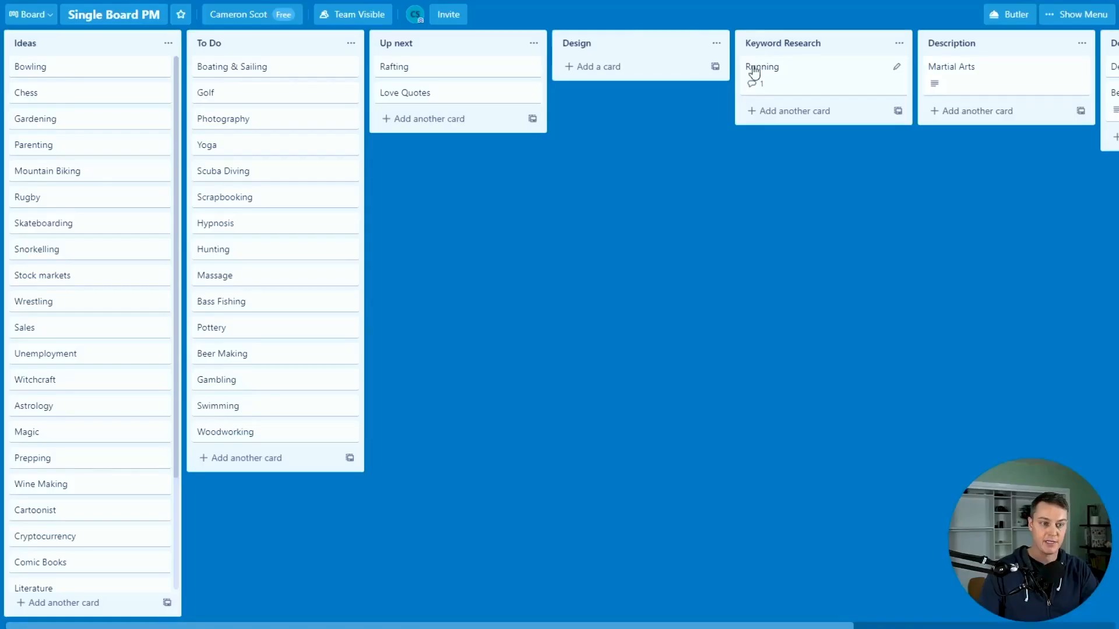
- Move the Running card from Keyword Research to Description and save the card description "Title: Running Tracks"
drag(797, 78, 1008, 141)
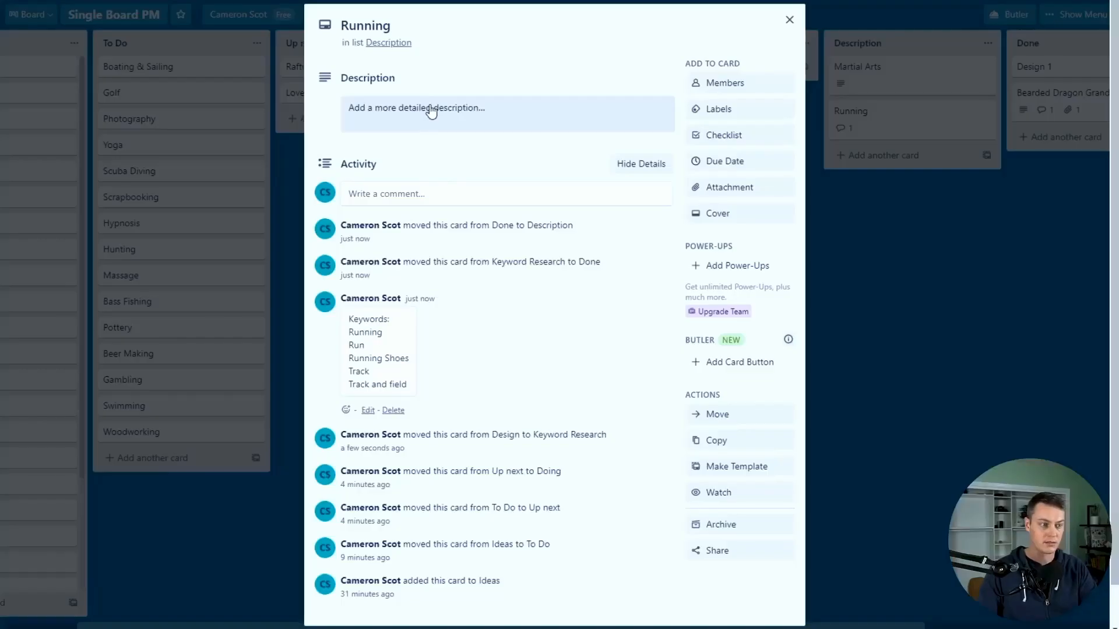
click(517, 114)
text(Title: Ru)
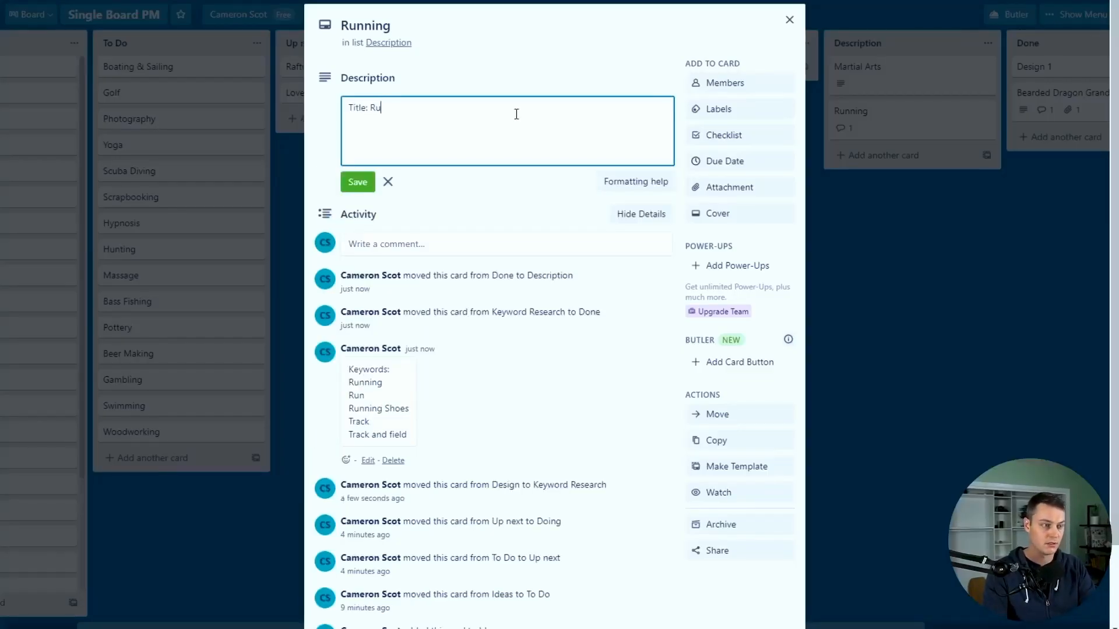
text(nning Track)
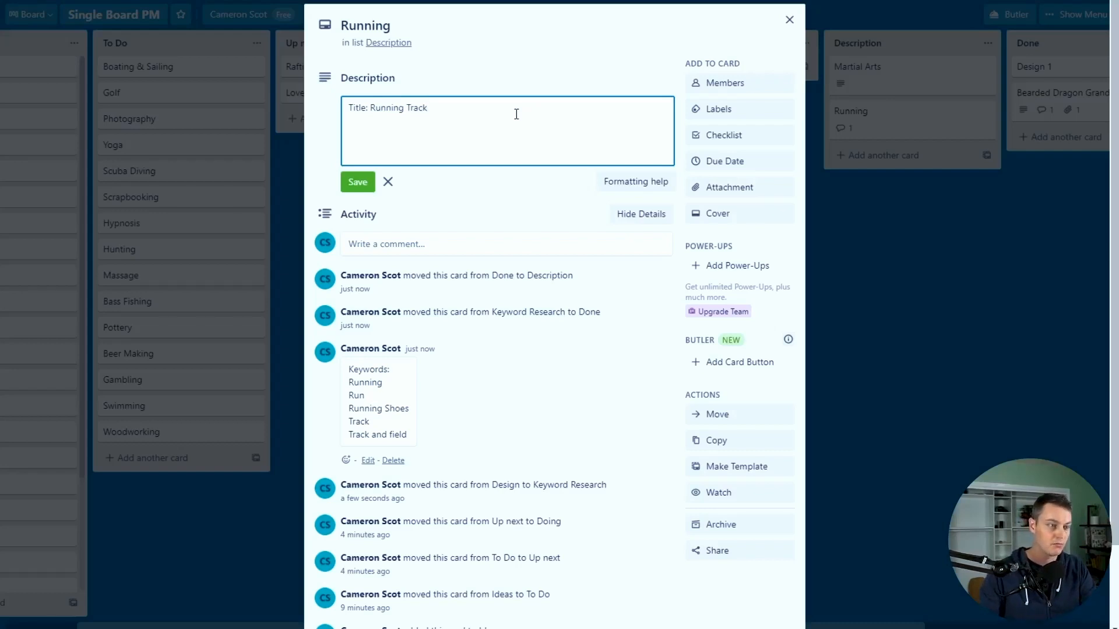
text(s)
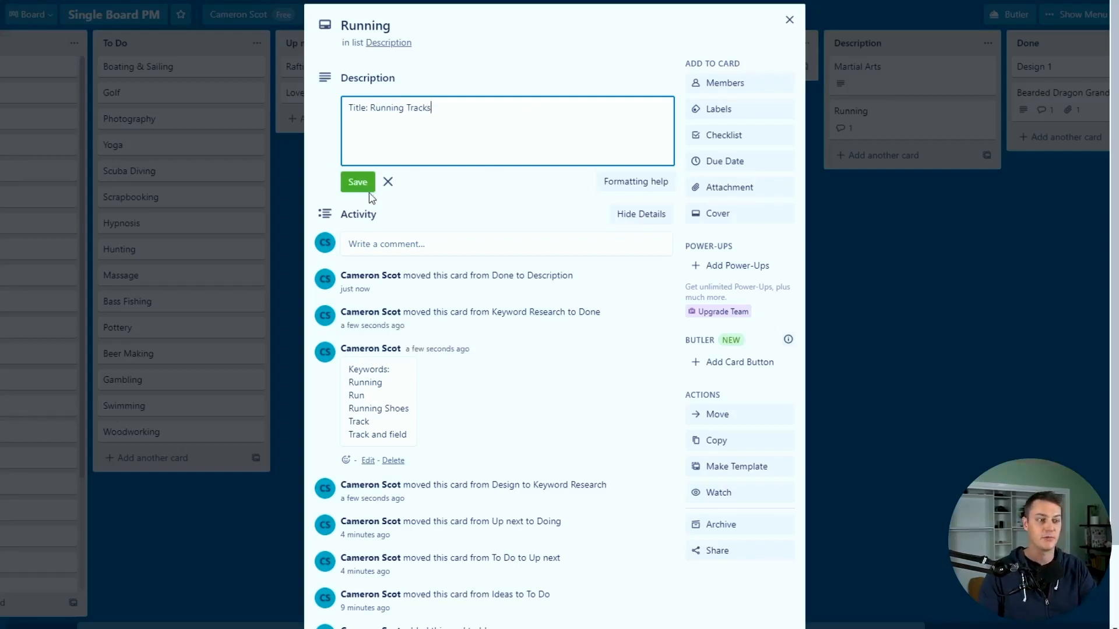
click(357, 182)
click(908, 288)
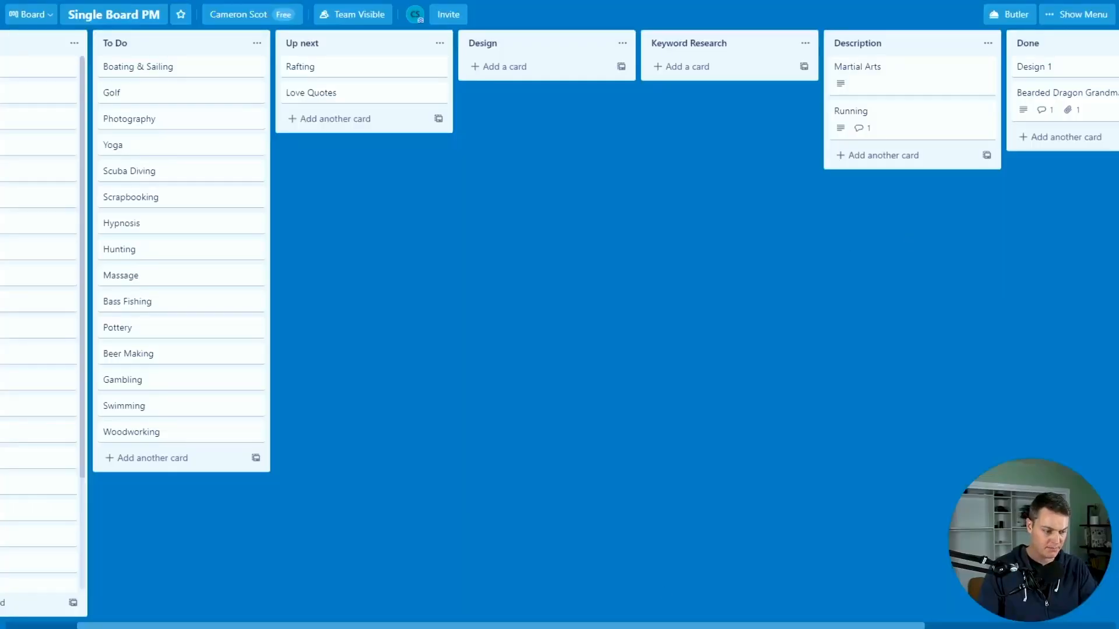
- Review the Running card's description, keyword comment and activity
scroll(896, 173, right, 5)
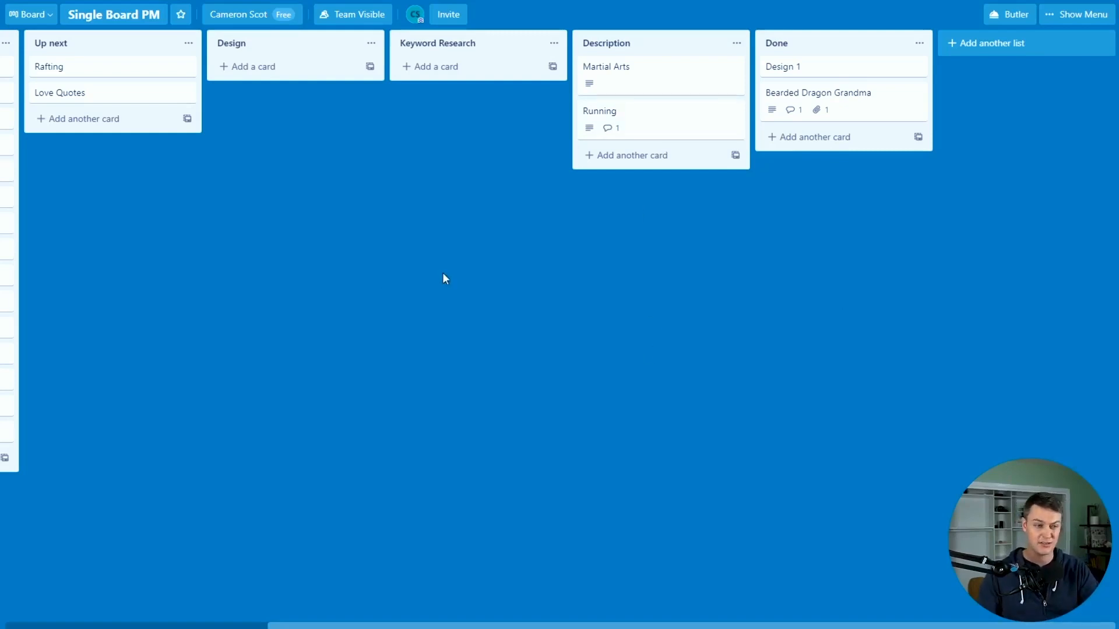
click(670, 117)
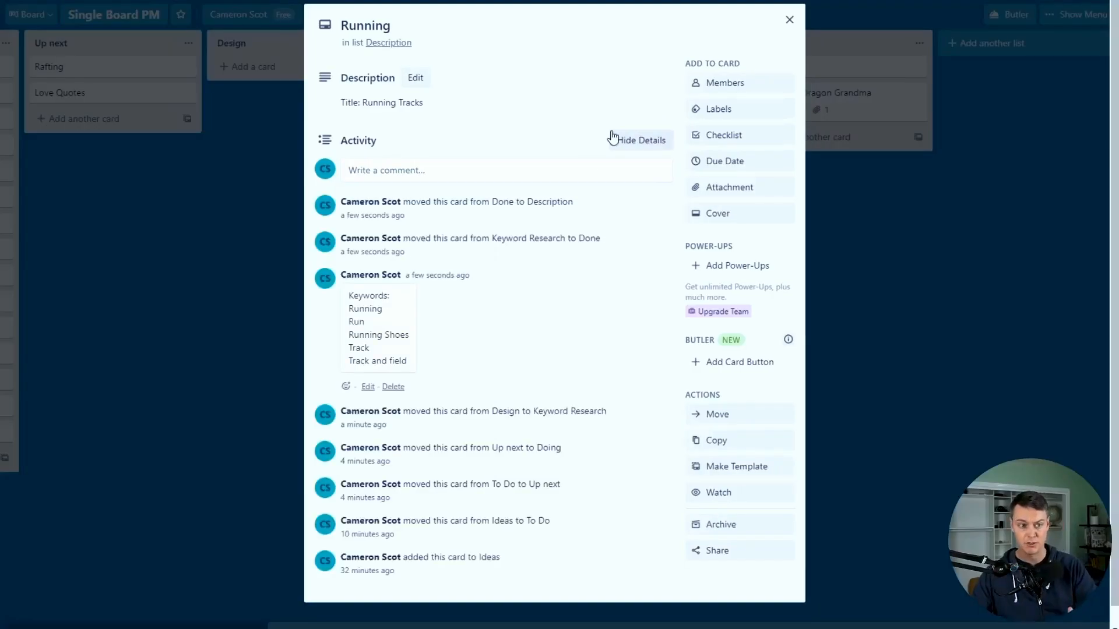
key(Escape)
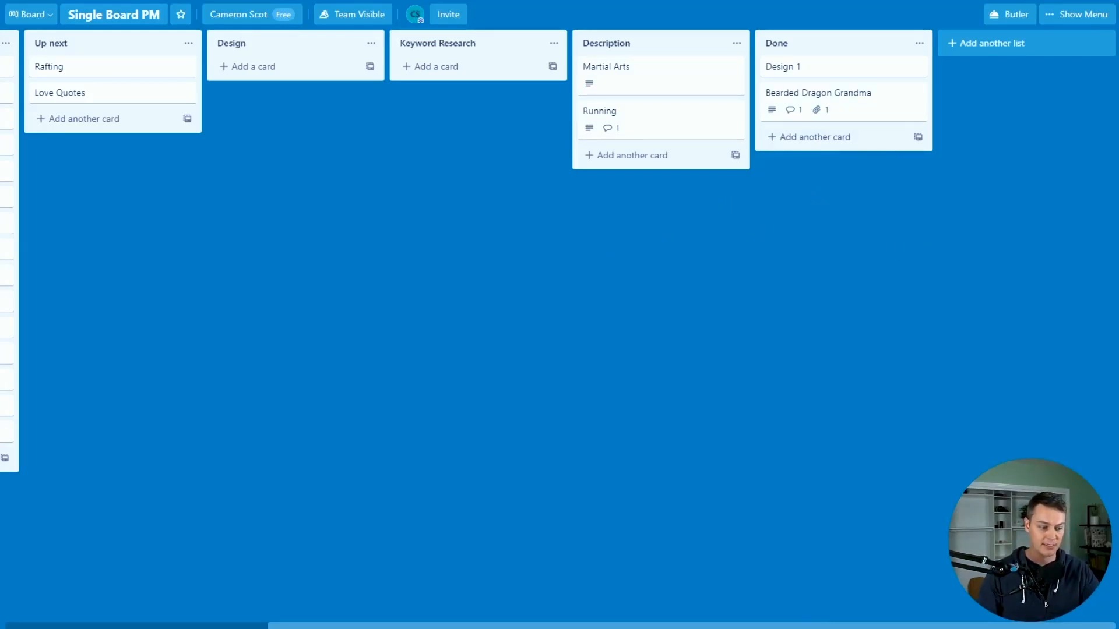
- Add a list named Ready To Upload and place it between Description and Done
double_click(905, 375)
text(Re)
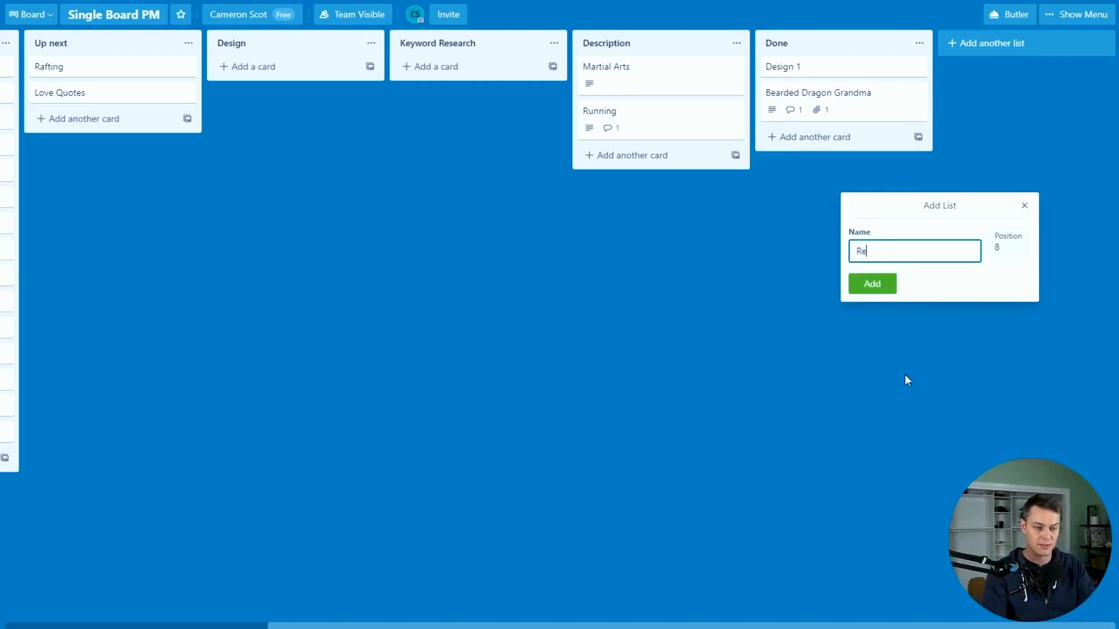
text(ady To Upload)
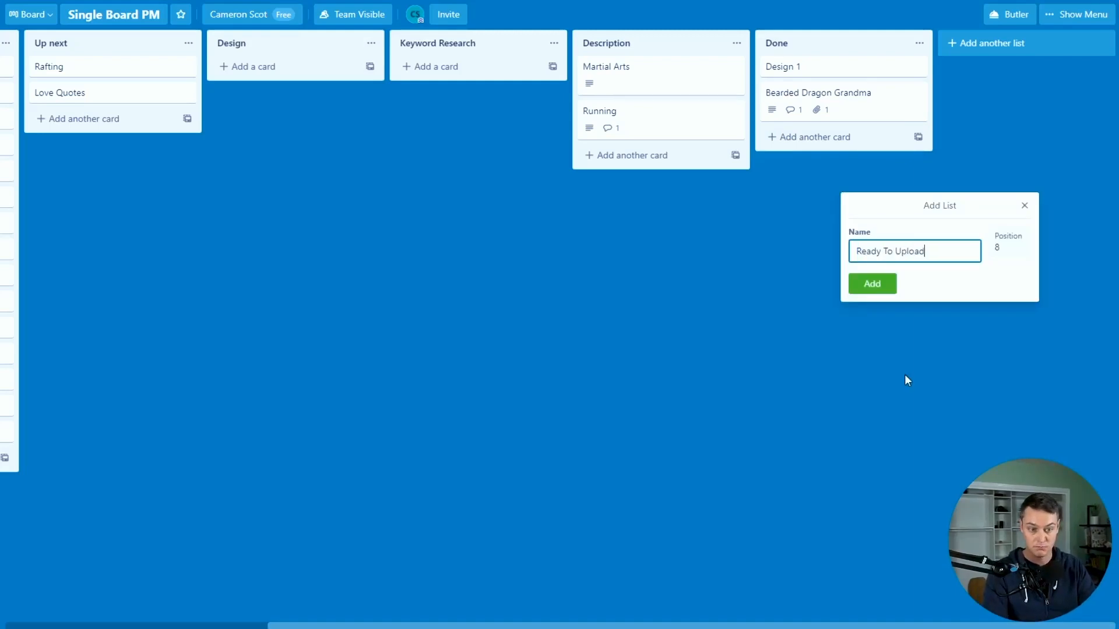
key(Return)
drag(956, 42, 815, 58)
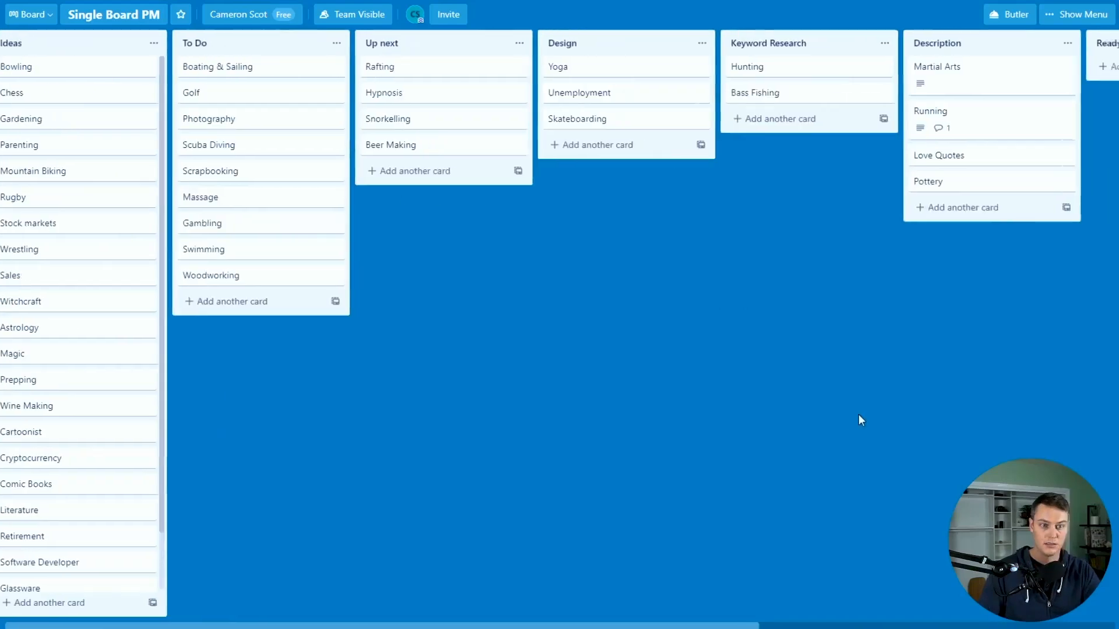
- Move the Martial Arts, Running, Love Quotes and Pottery cards from Description to Ready To Upload
scroll(858, 414, right, 5)
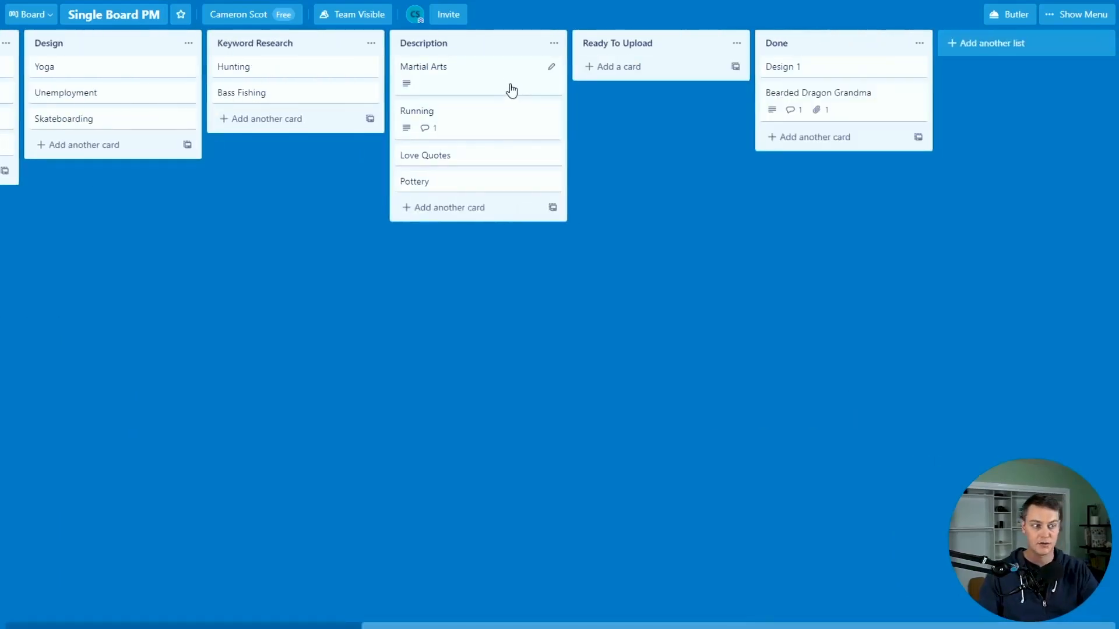
drag(474, 87, 623, 116)
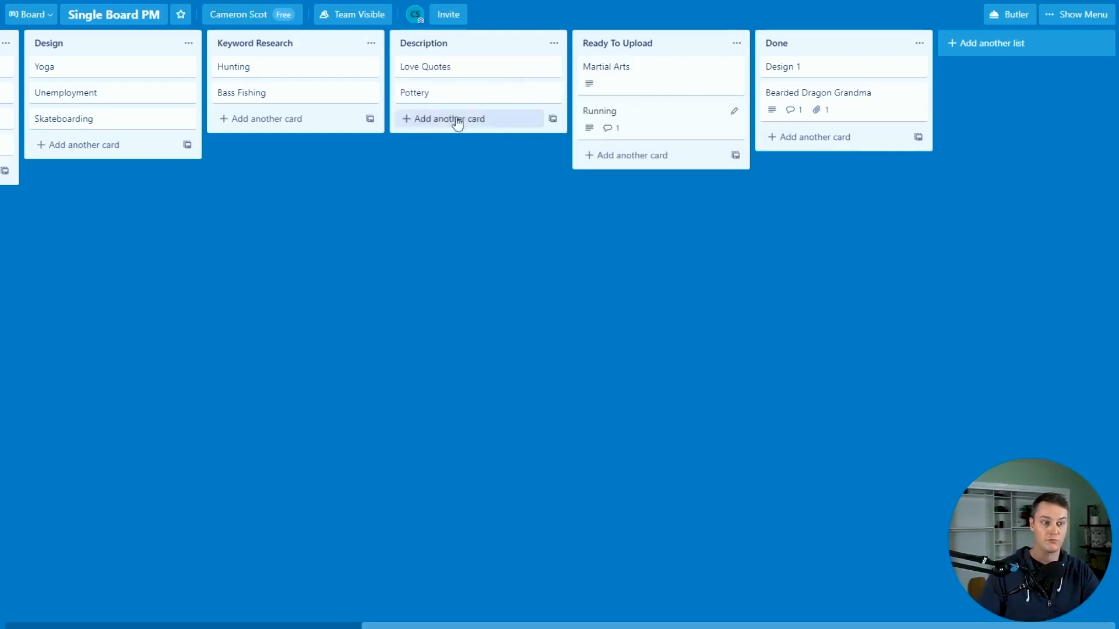
drag(467, 73, 606, 138)
- Look over the board's workflow lists from To Do through Ready To Upload and Done
drag(664, 271, 669, 270)
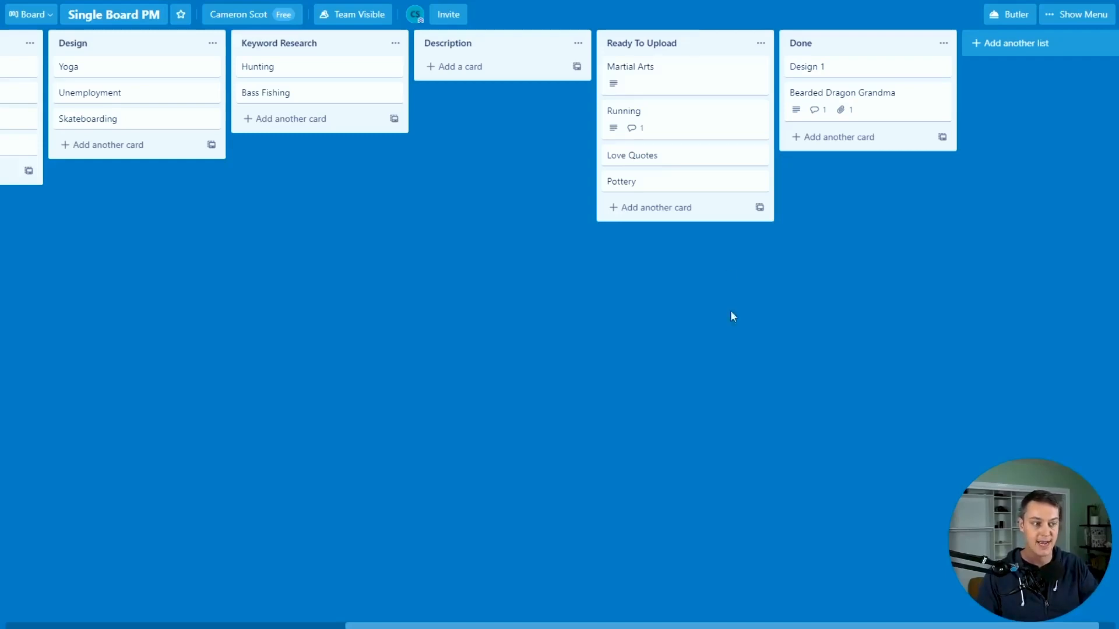
drag(326, 251, 322, 251)
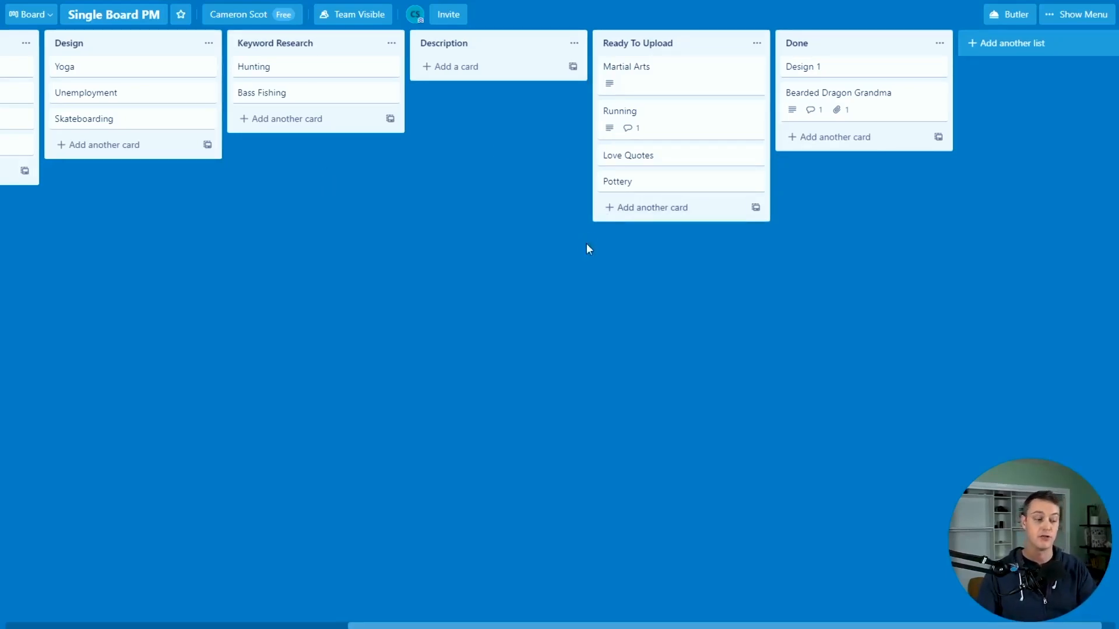
drag(603, 335, 1111, 314)
scroll(645, 105, right, 3)
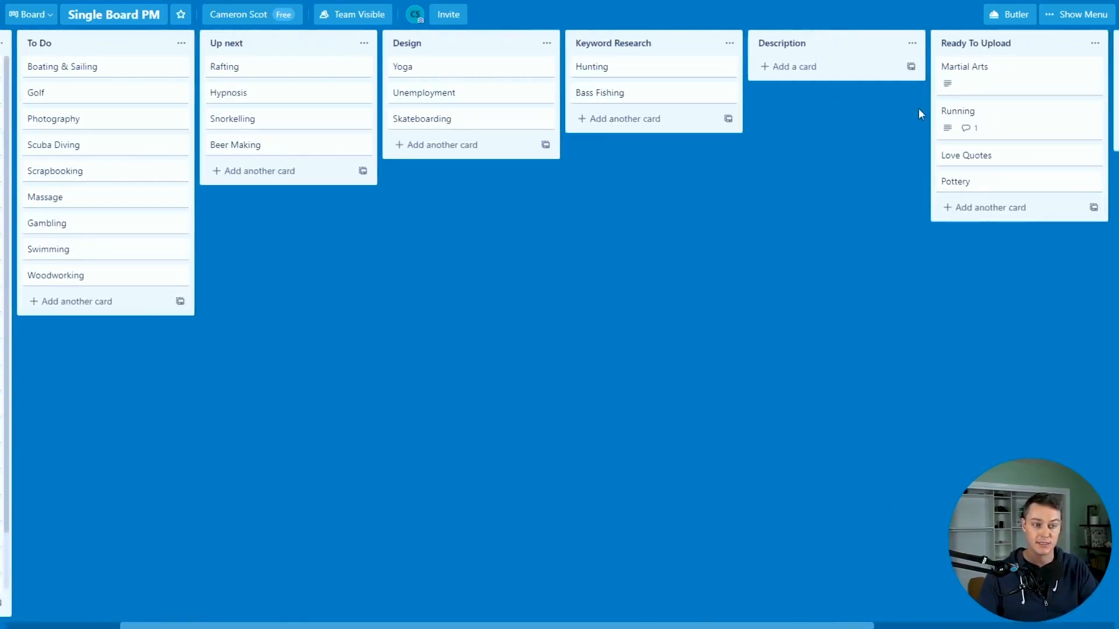
drag(767, 183, 458, 268)
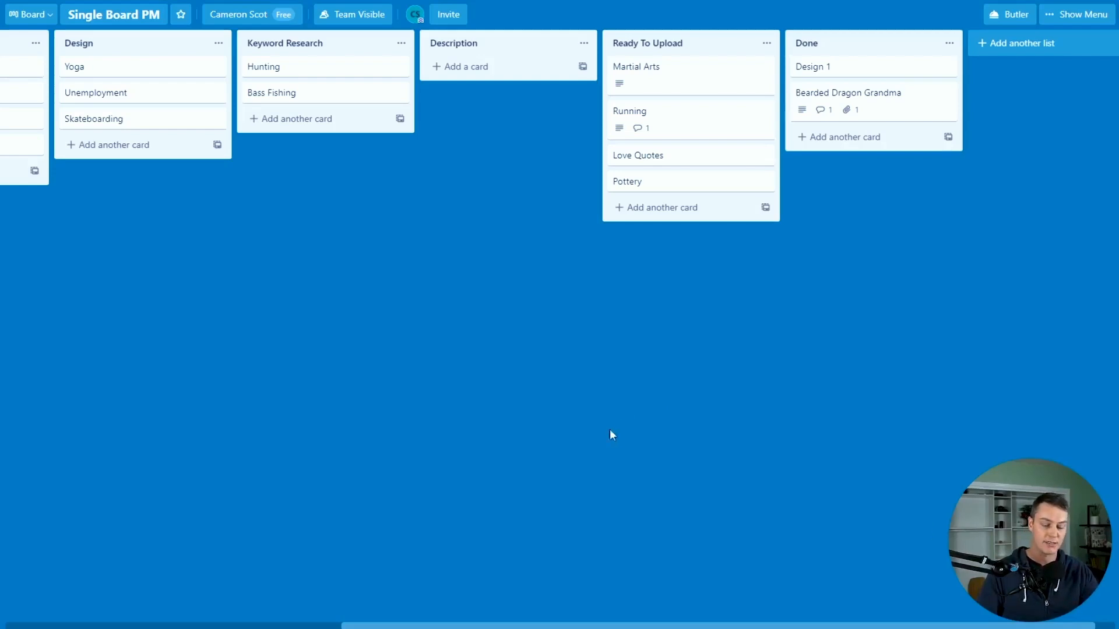
drag(572, 356, 576, 356)
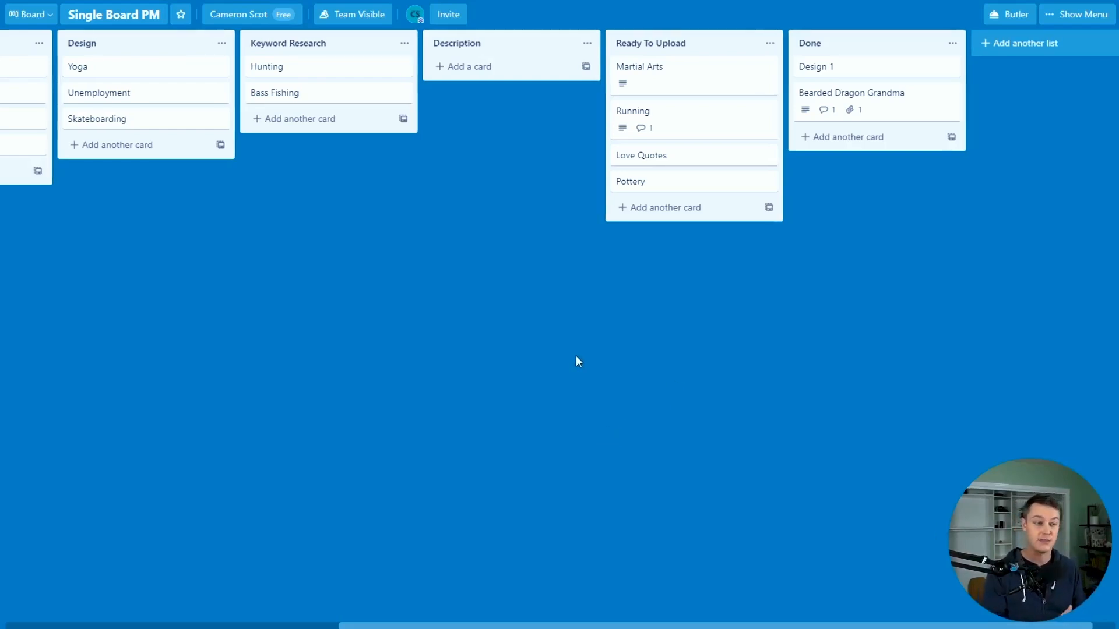
drag(575, 356, 575, 356)
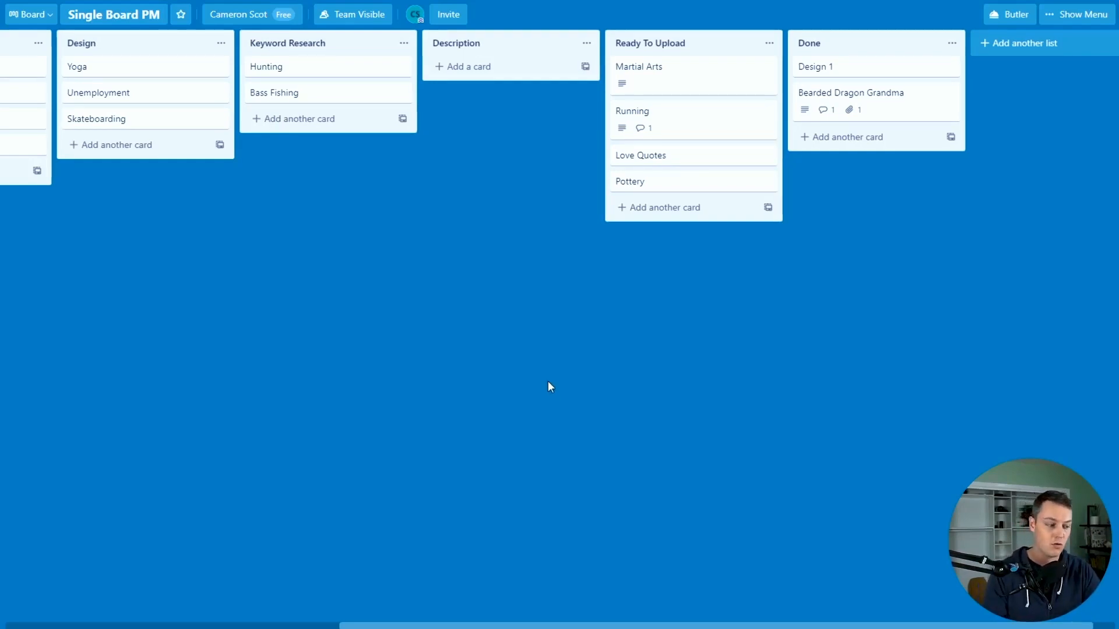
drag(577, 366, 582, 364)
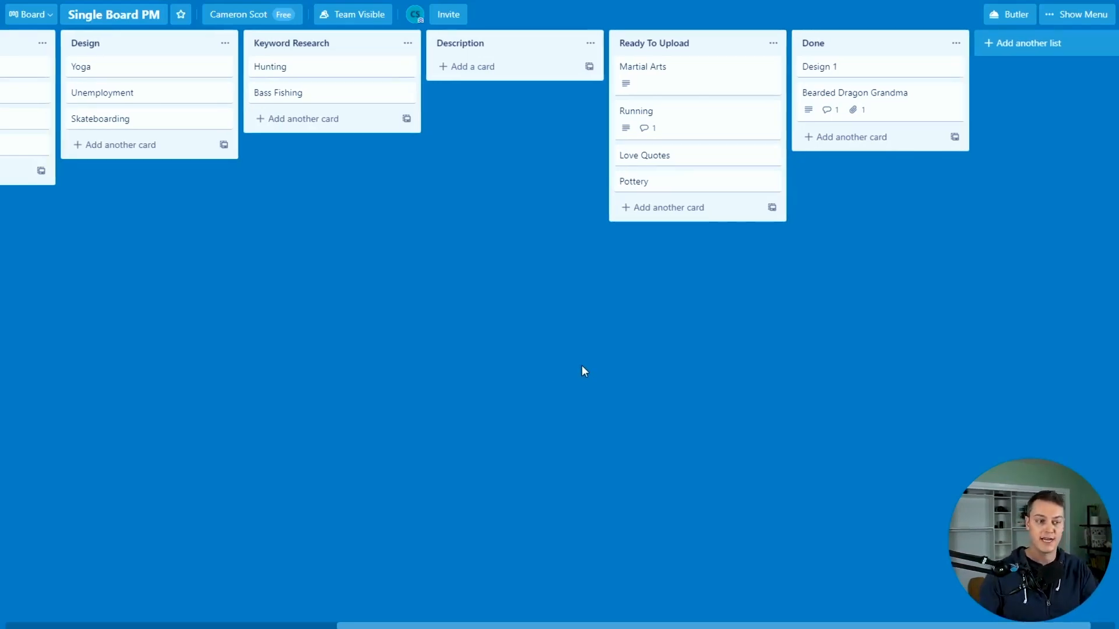
drag(745, 310, 793, 387)
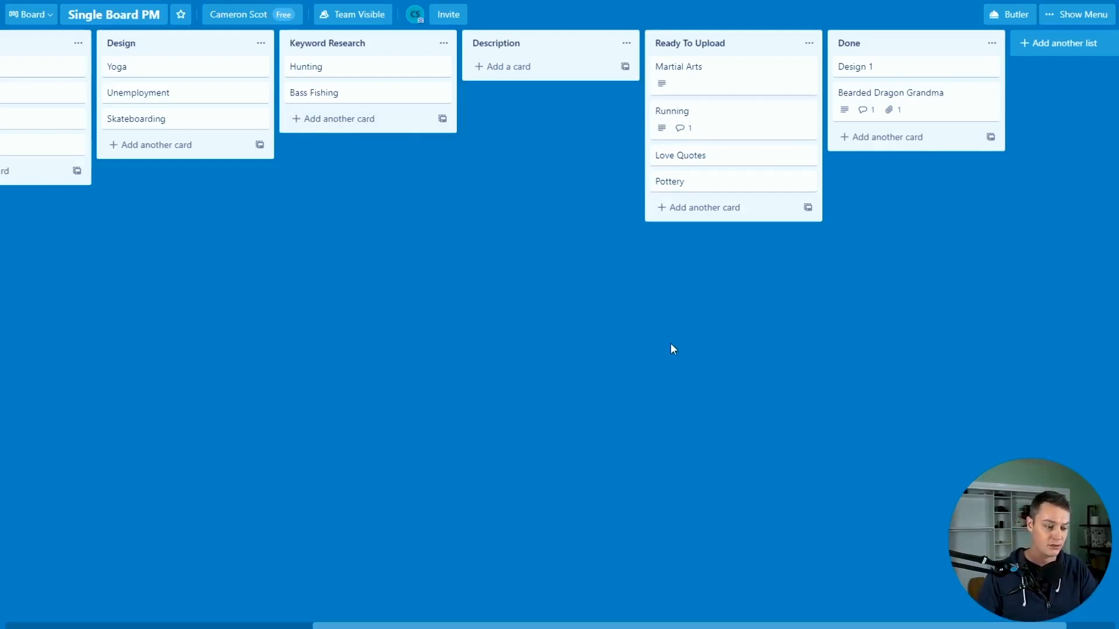
- Move the Gardening card from Ideas into the To Do list, between Gambling and Swimming
scroll(699, 362, left, 5)
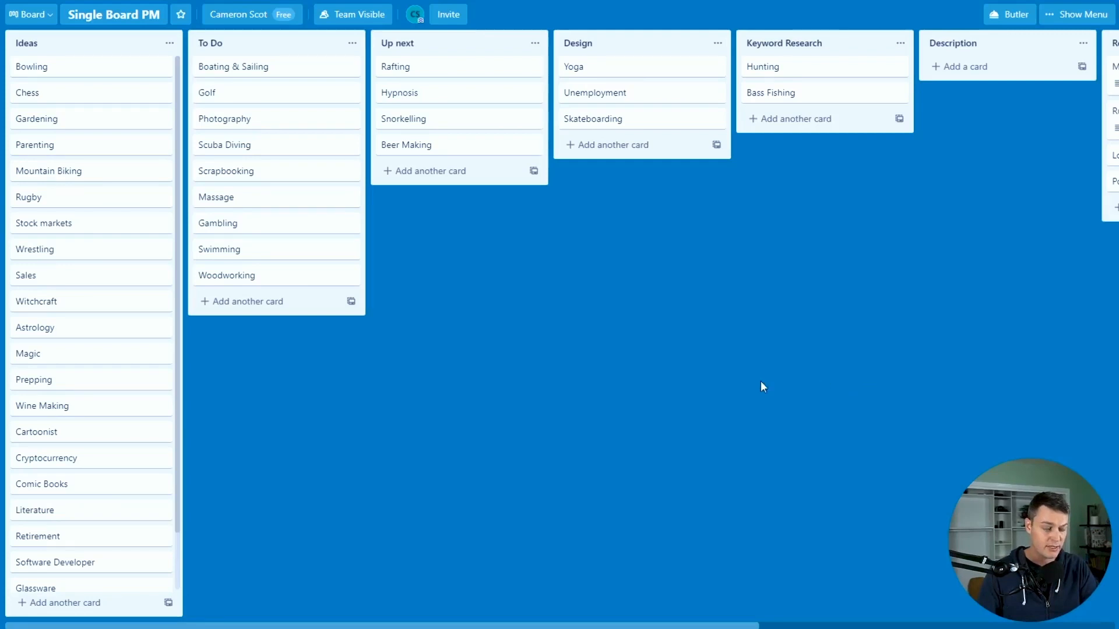
drag(691, 389, 781, 333)
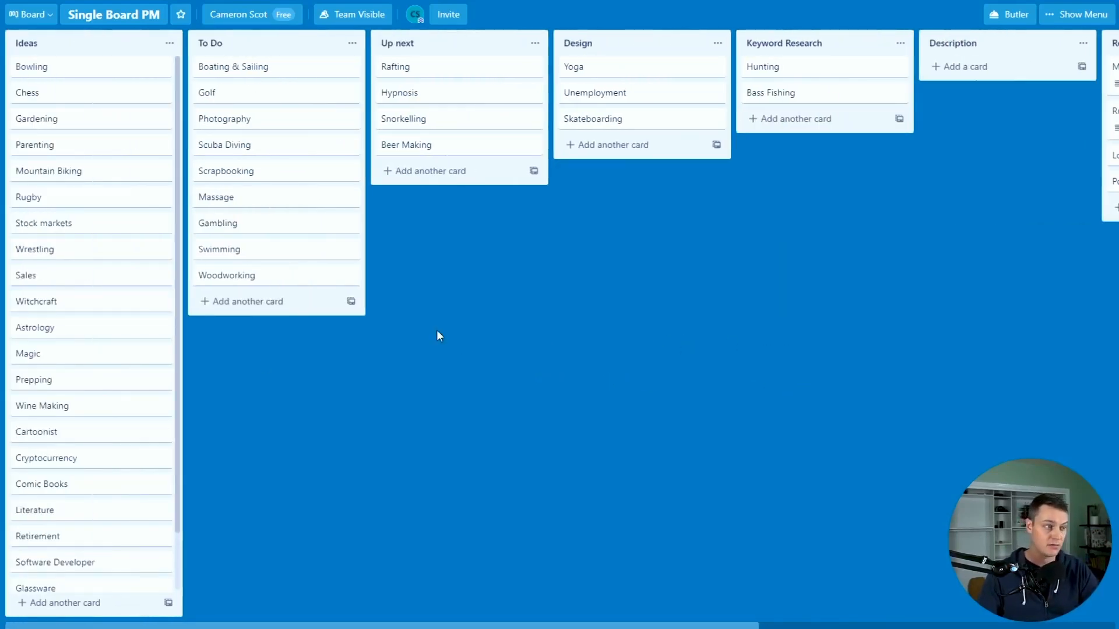
scroll(73, 329, down, 3)
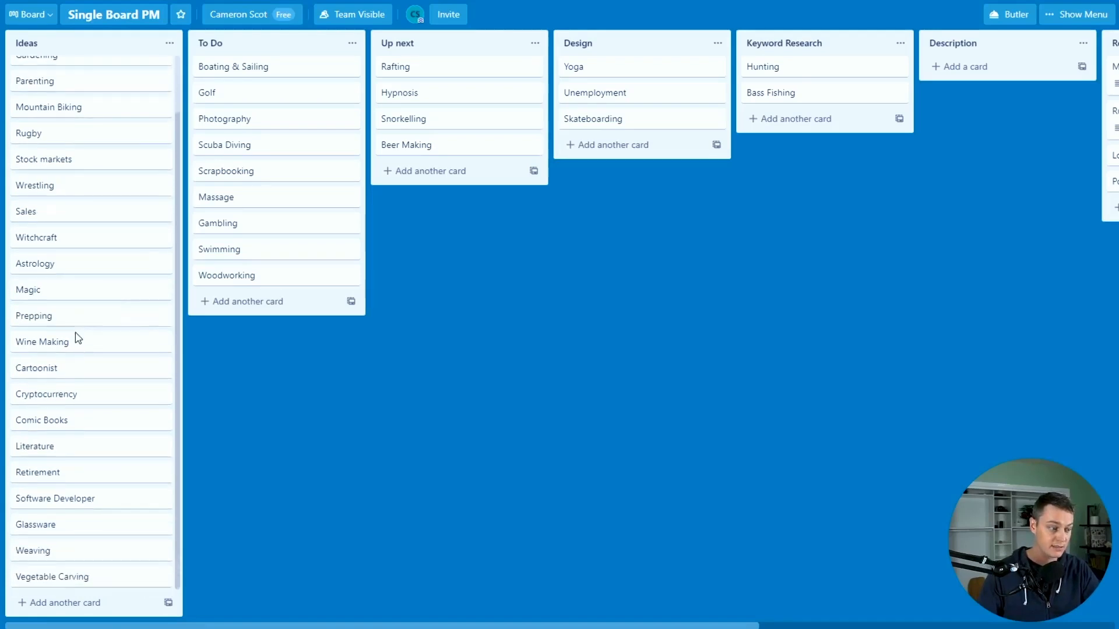
scroll(99, 350, up, 3)
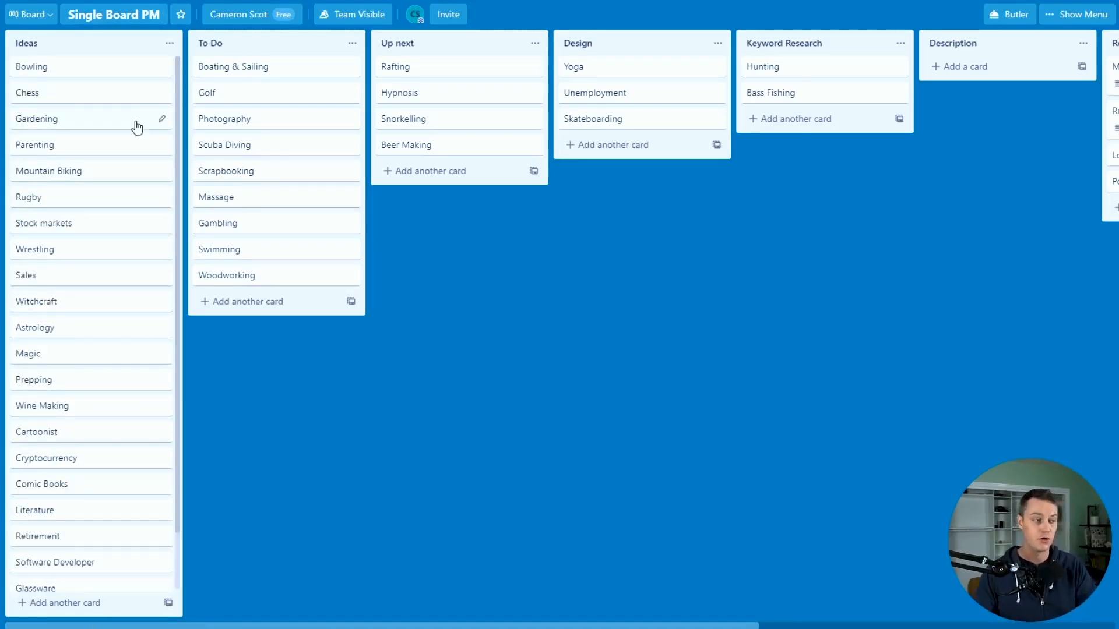
drag(137, 127, 279, 251)
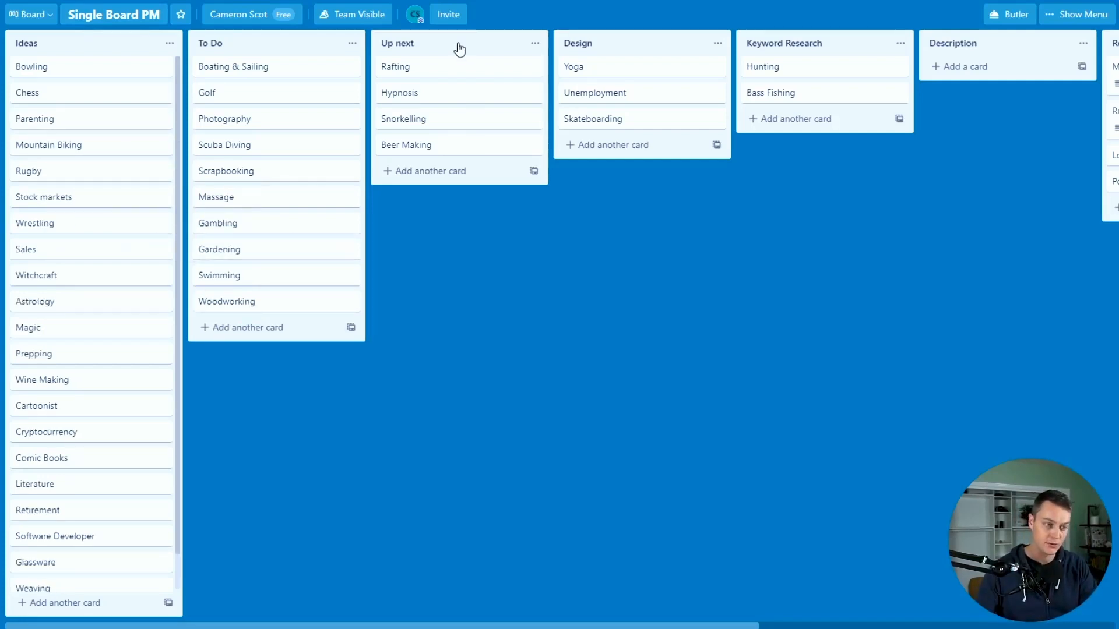
- Review how the cards are spread across all stages of the board, from Ideas to Done
drag(560, 255, 262, 205)
scroll(288, 215, left, 3)
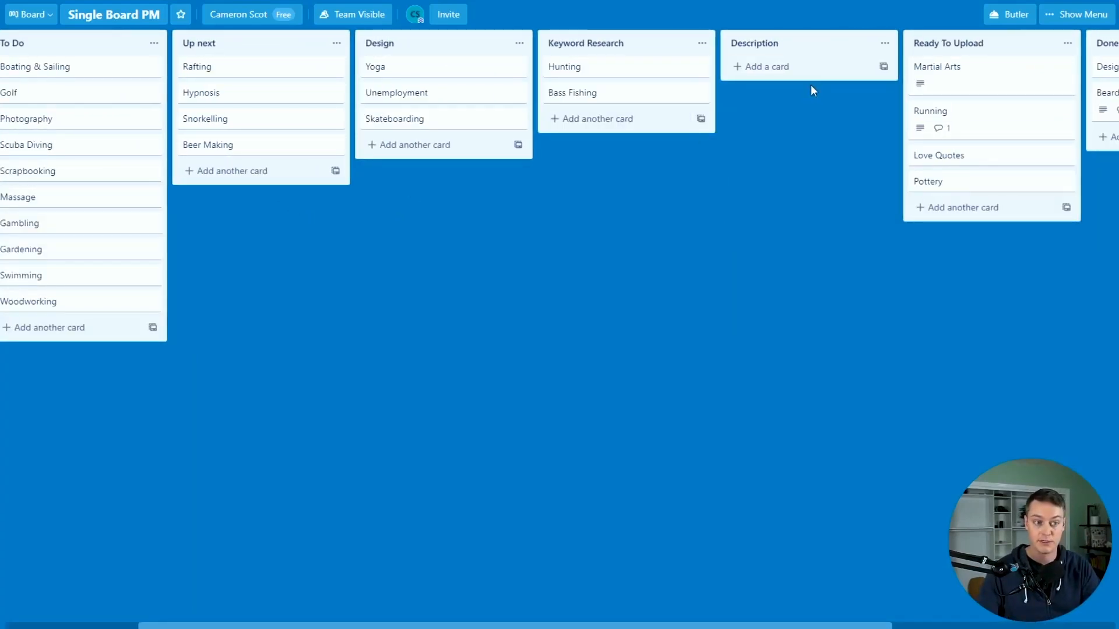
scroll(931, 287, right, 4)
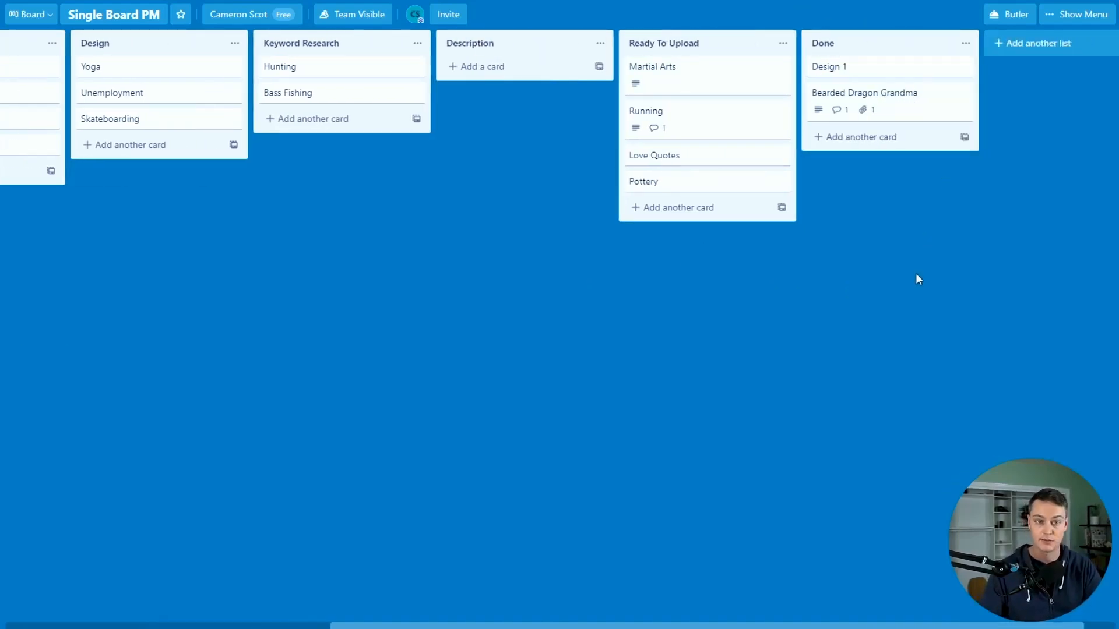
scroll(744, 386, left, 3)
click(740, 382)
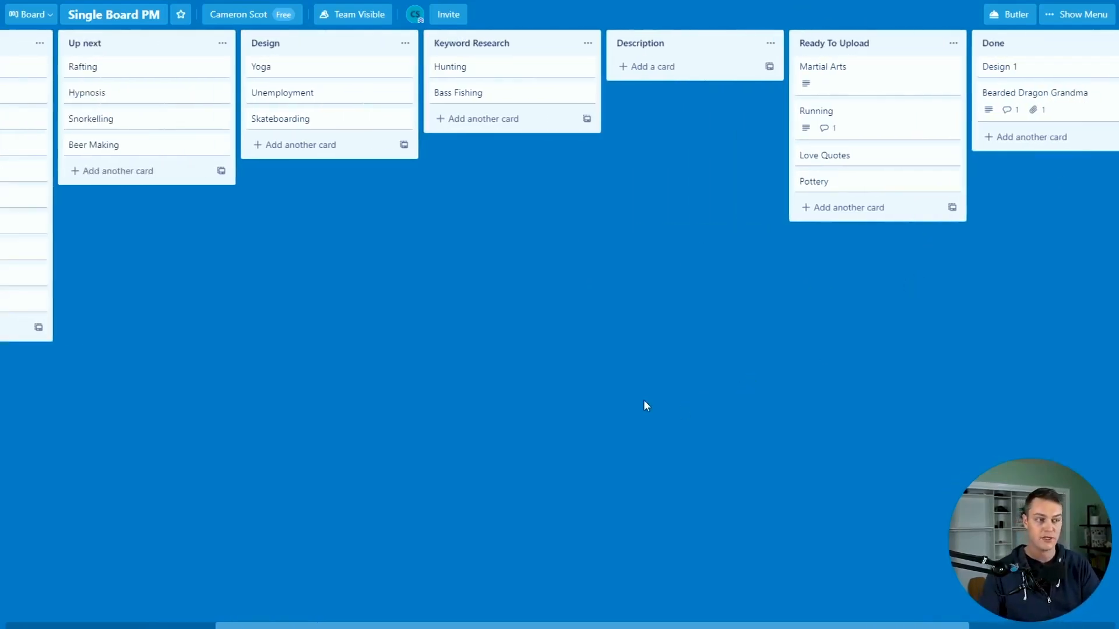
click(608, 342)
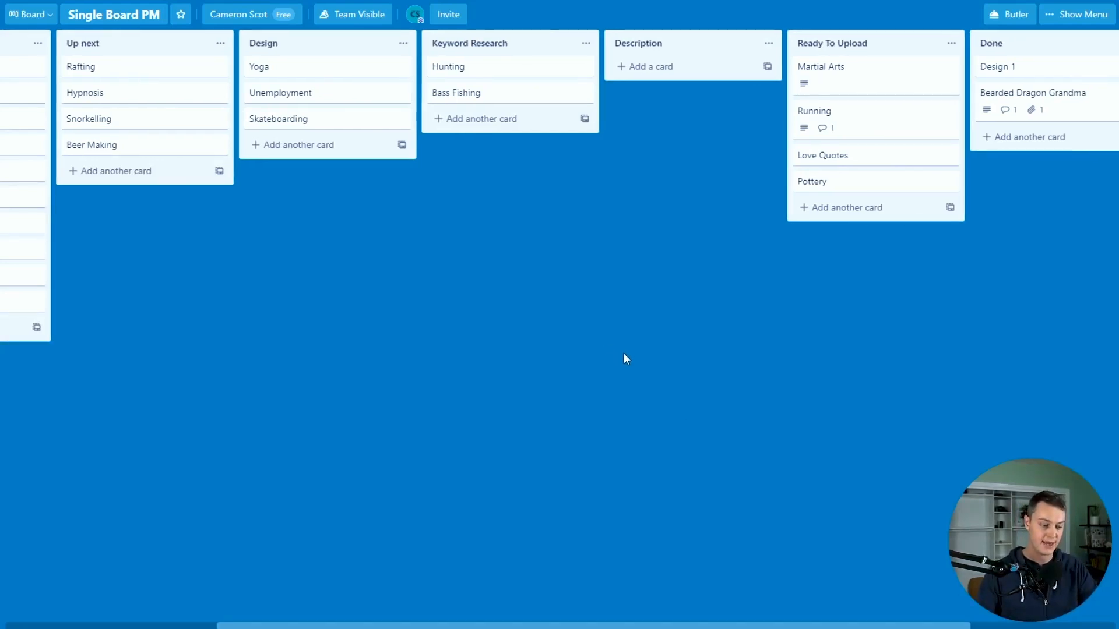
scroll(582, 338, left, 5)
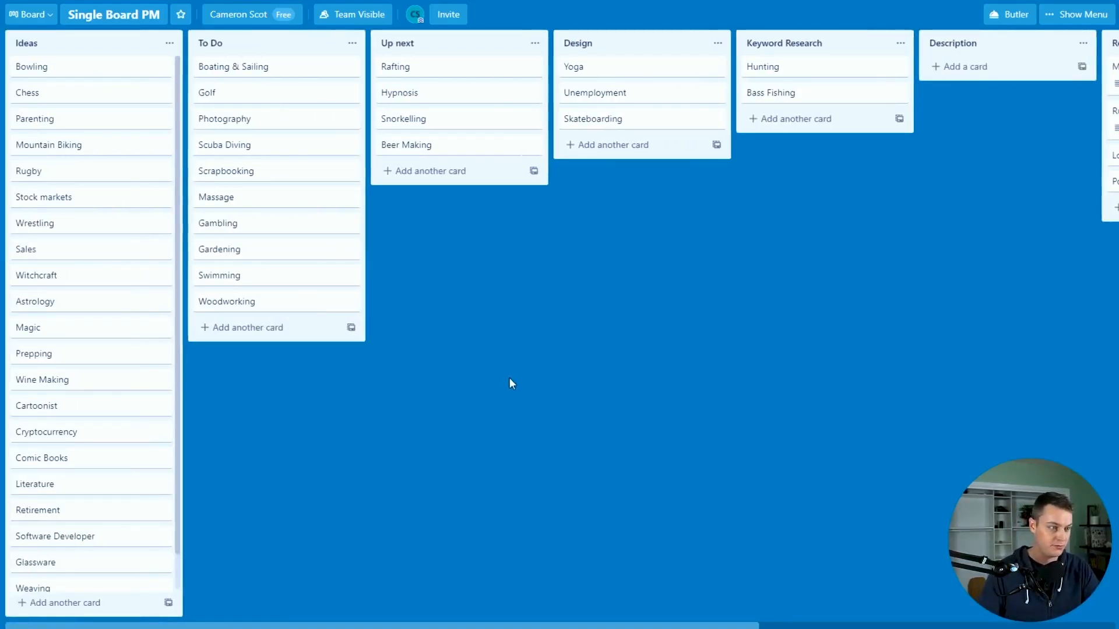
scroll(510, 383, right, 4)
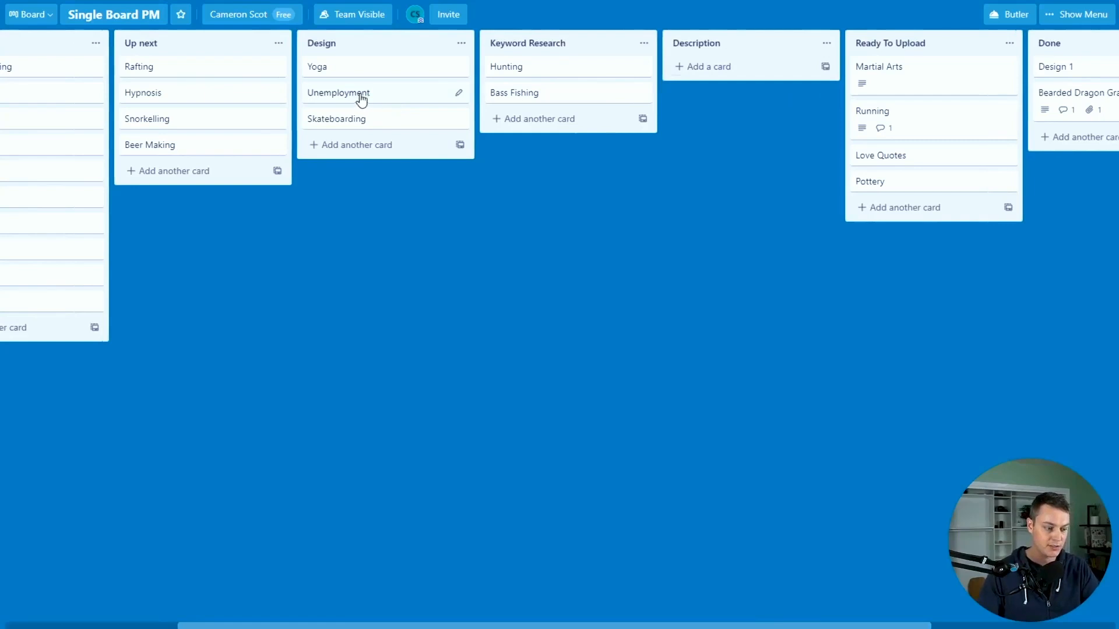
- Rename the Design list as "Design In Progress"
scroll(511, 247, left, 4)
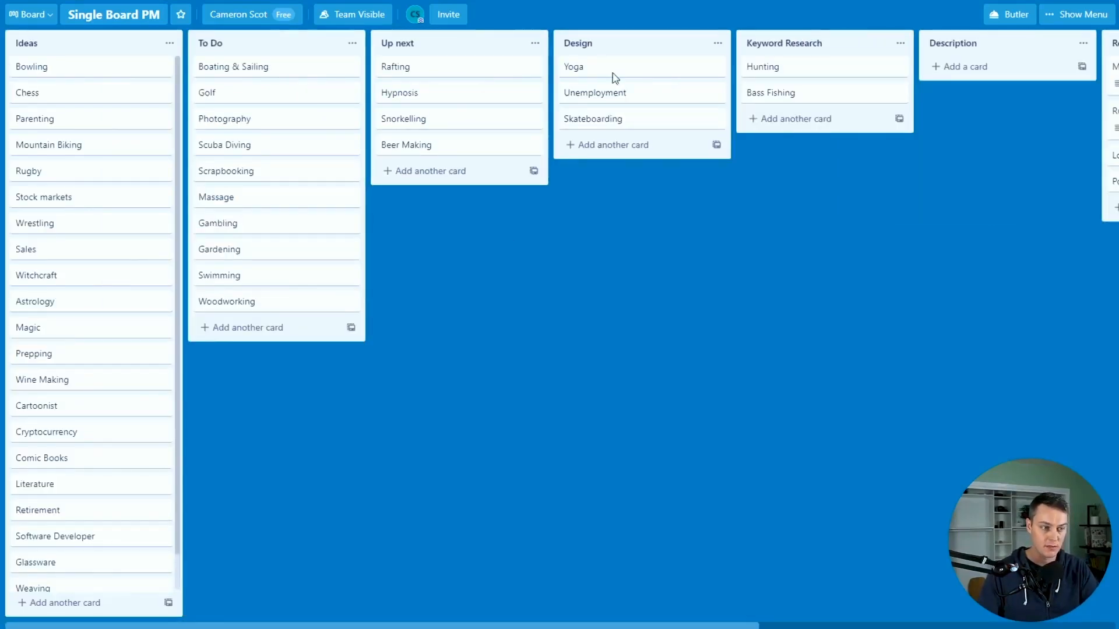
click(623, 50)
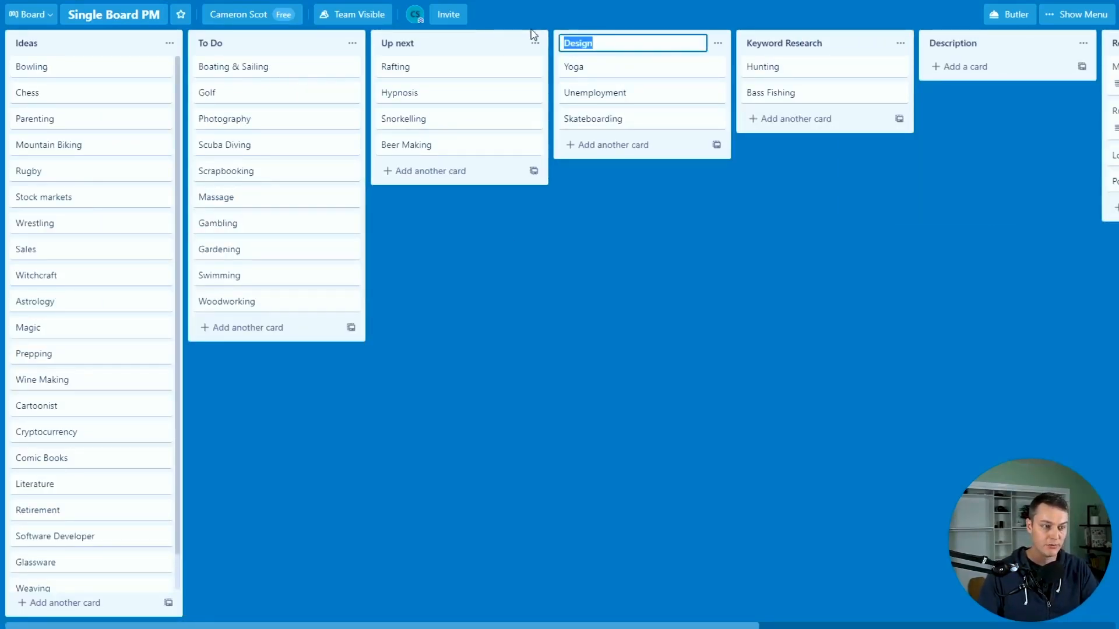
key(End)
text(In Progress)
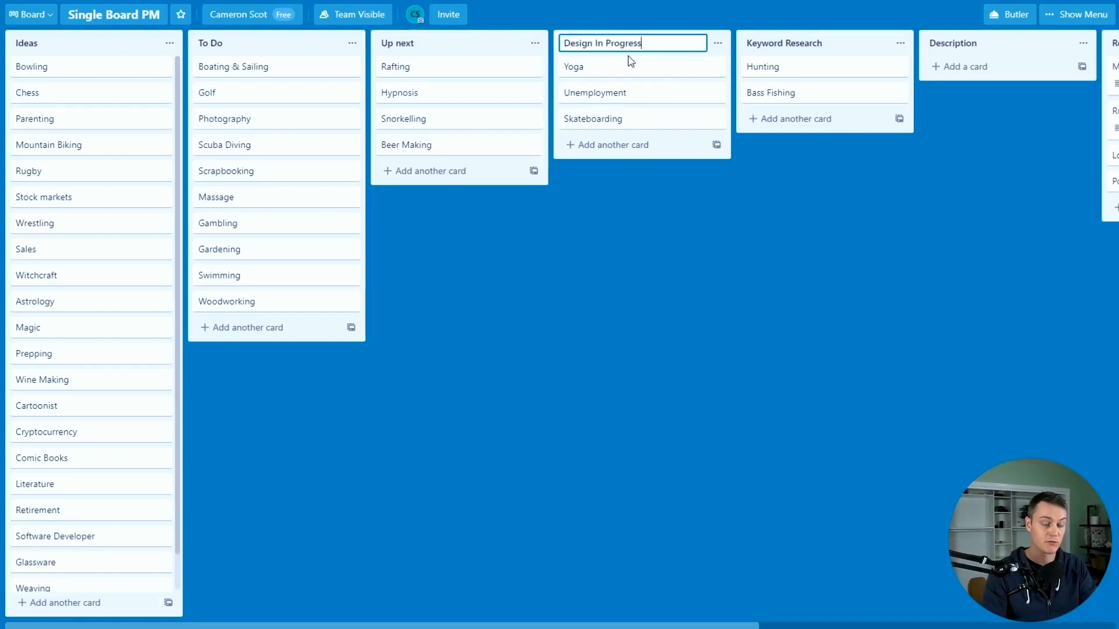
key(Return)
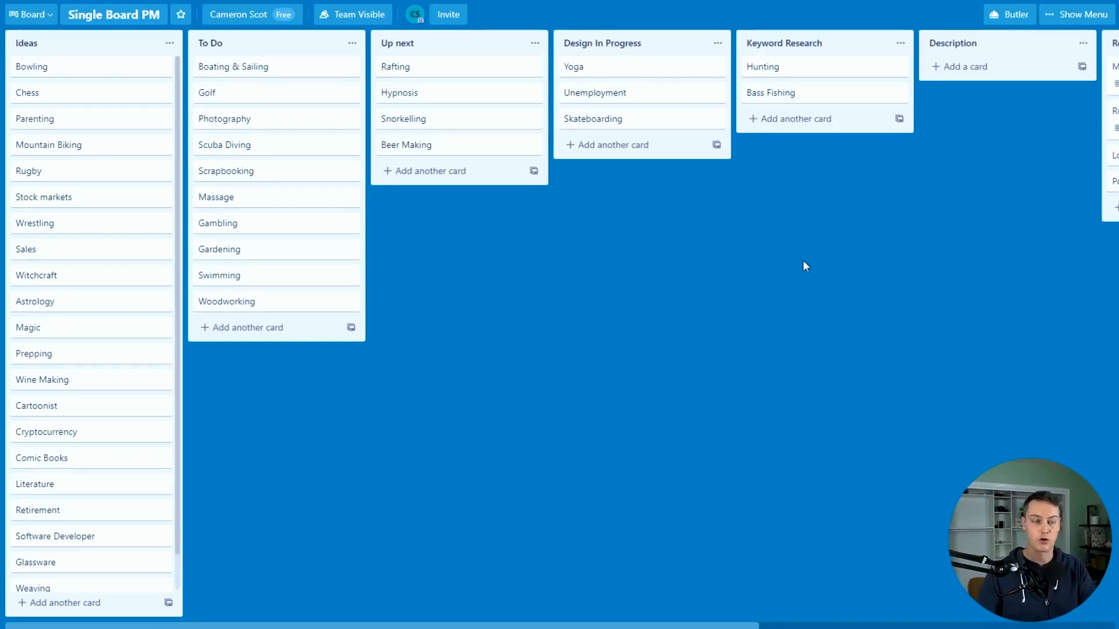
- Rename the To Do list as "Ready for Design"
scroll(697, 234, right, 1)
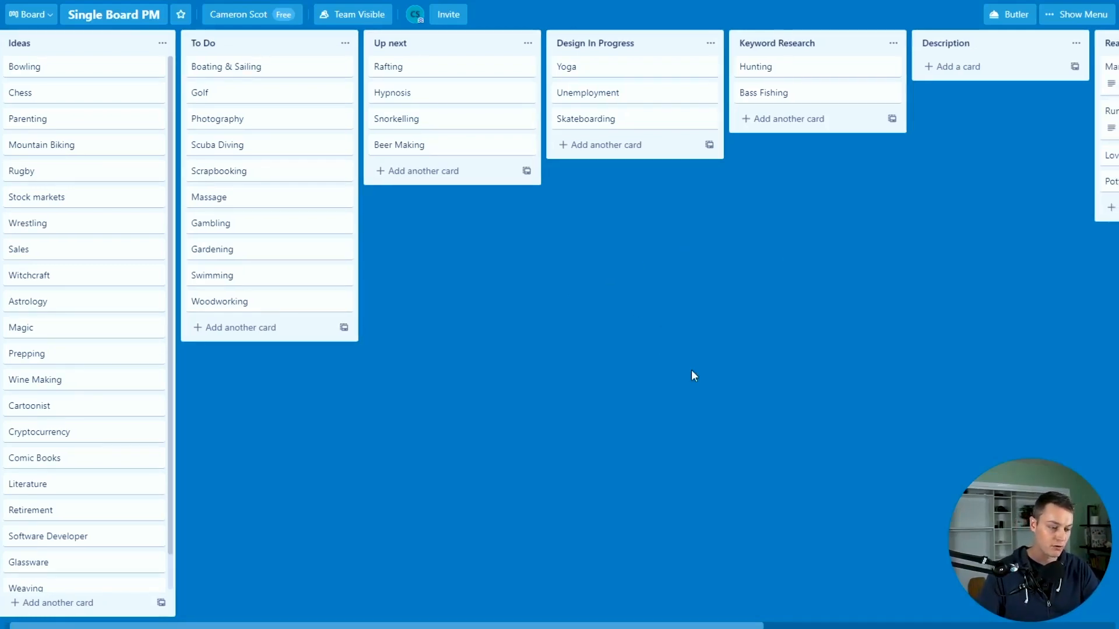
scroll(669, 373, left, 1)
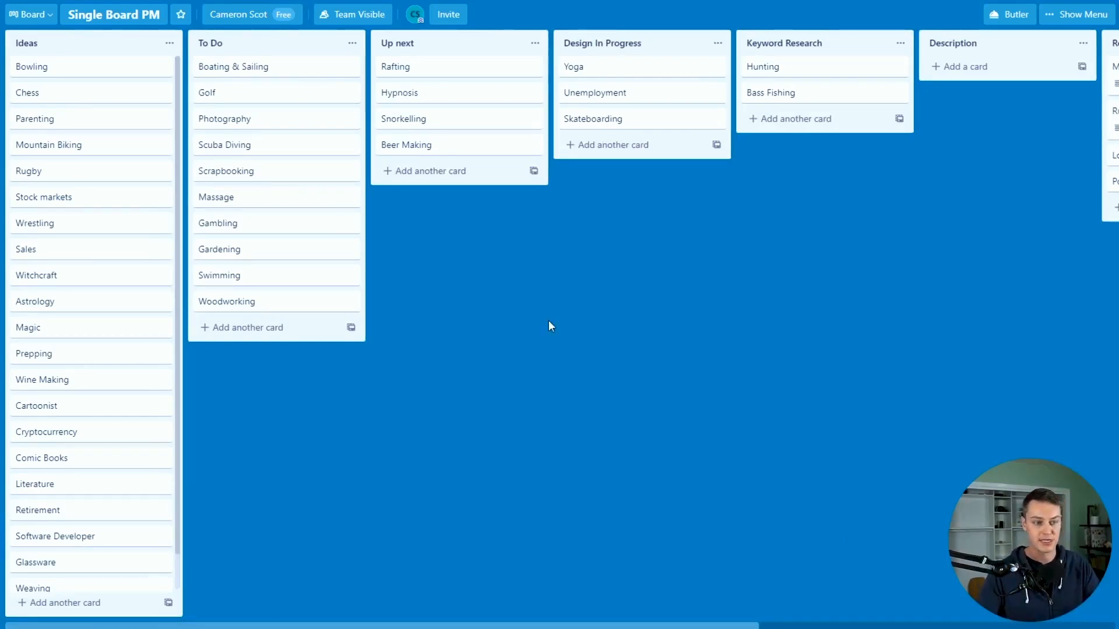
scroll(604, 329, right, 5)
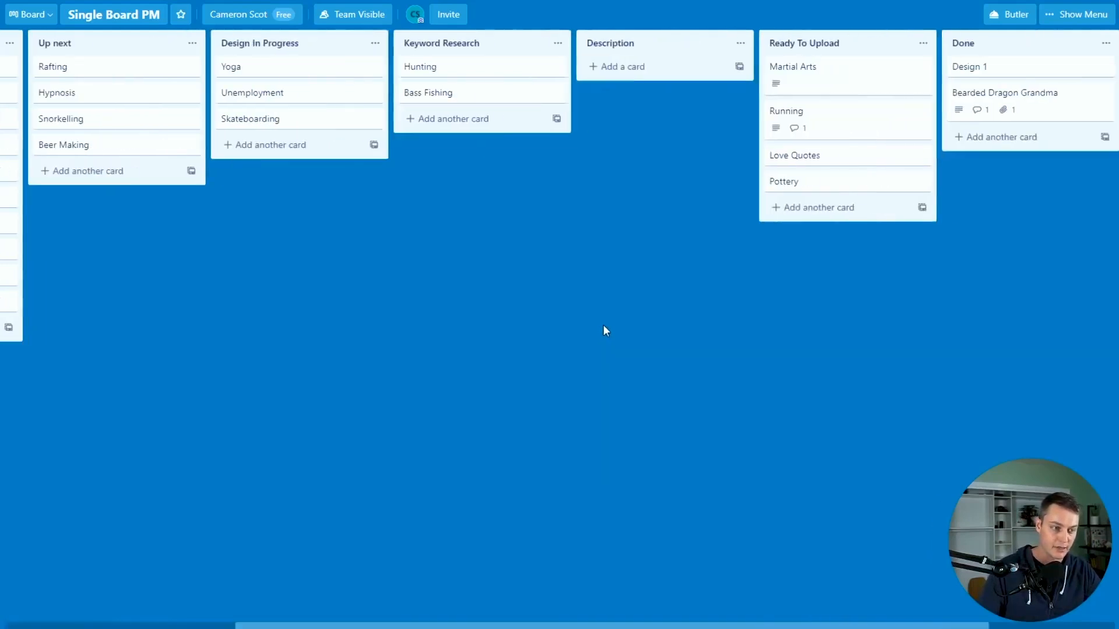
scroll(514, 321, left, 5)
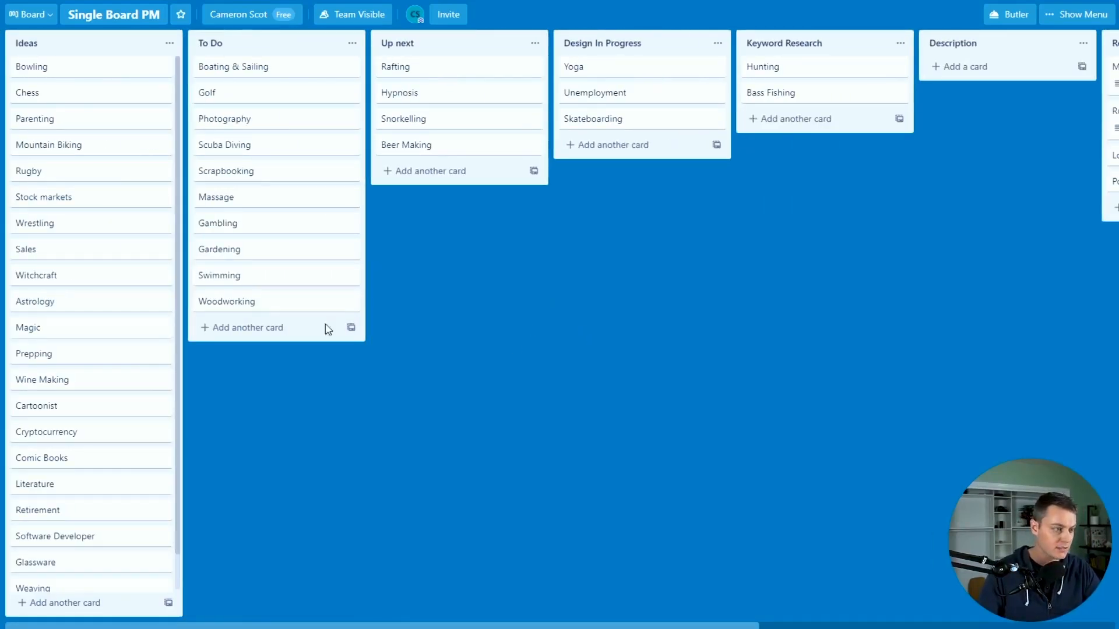
click(253, 41)
text(Ready for Design)
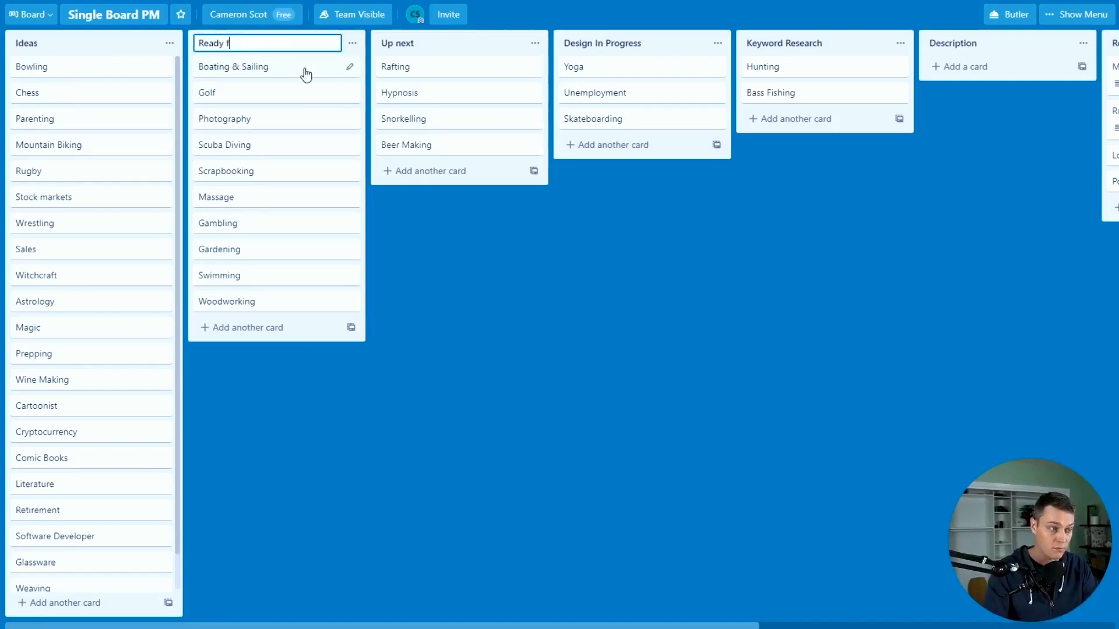
key(Return)
- Rename the Up next list as "Design Next"
click(440, 44)
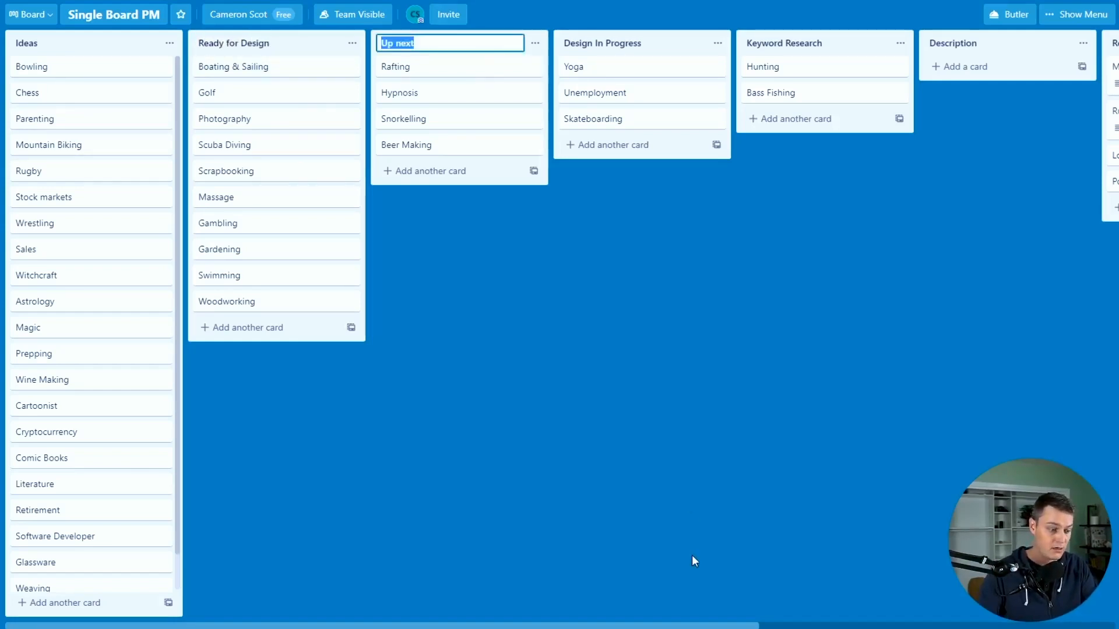
text(Design Next)
key(Return)
- Review the order and names of all workflow lists on the board, from Ideas to Done
scroll(806, 162, right, 5)
scroll(686, 114, right, 3)
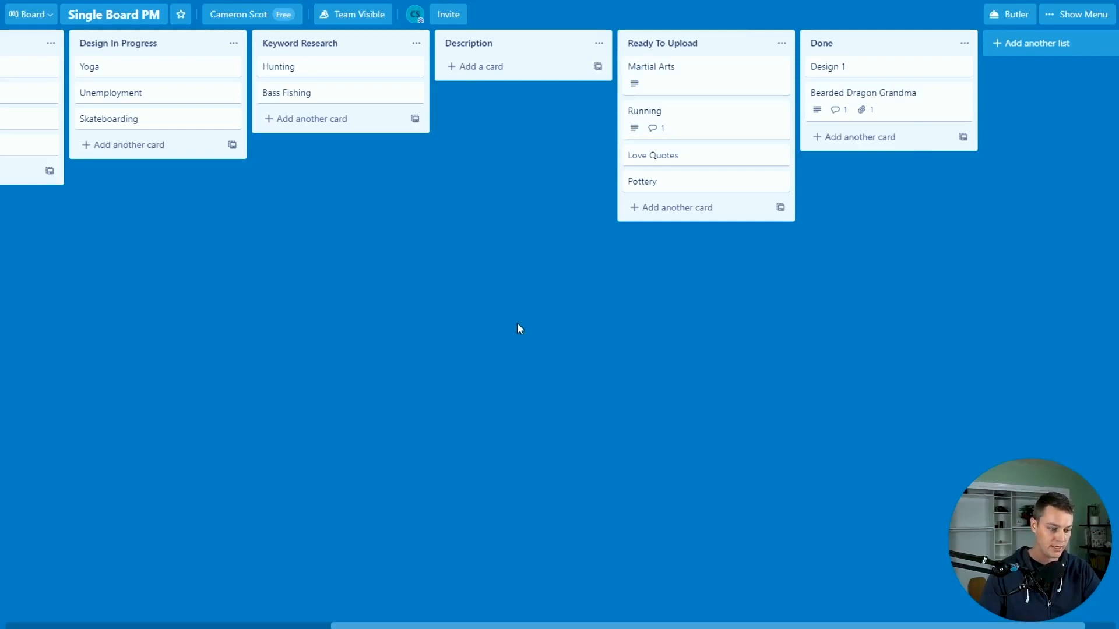
scroll(517, 324, left, 8)
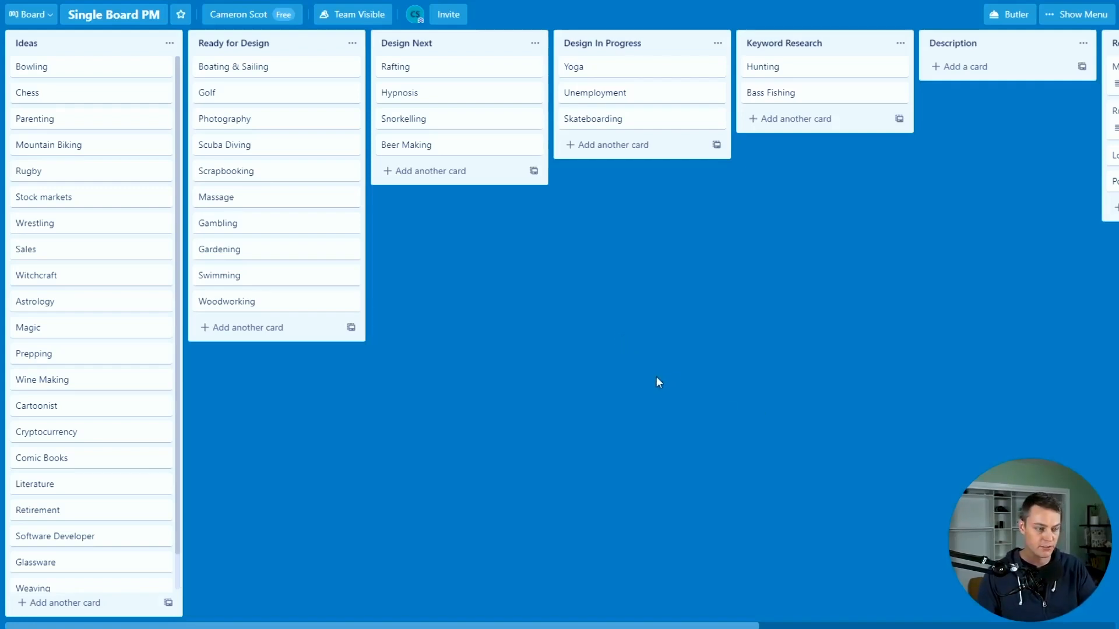
scroll(620, 359, right, 8)
scroll(557, 292, left, 4)
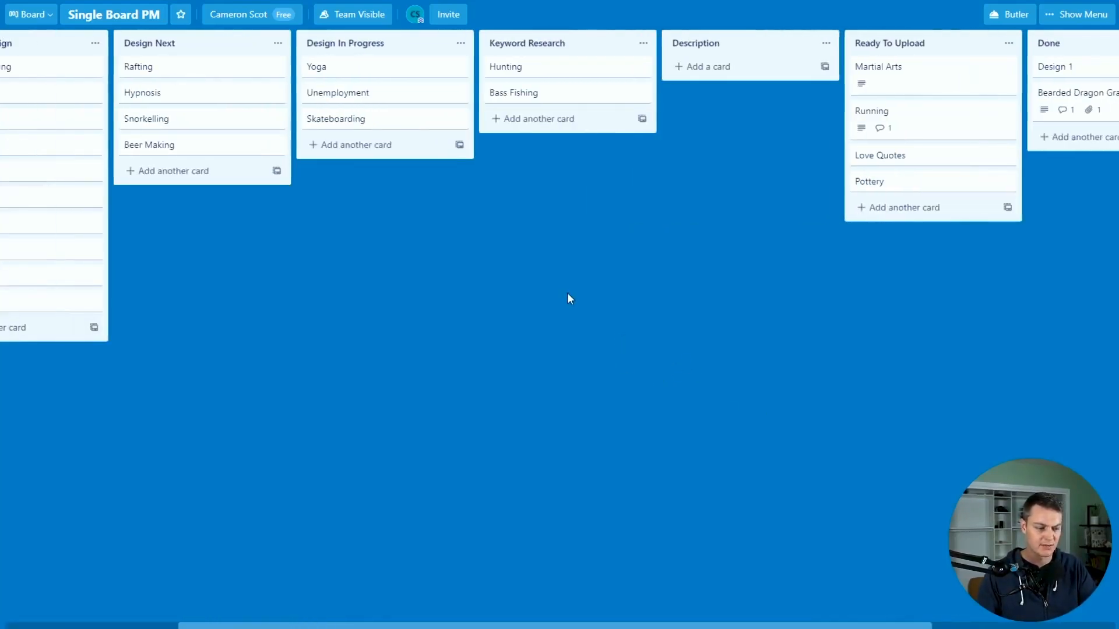
scroll(569, 298, right, 4)
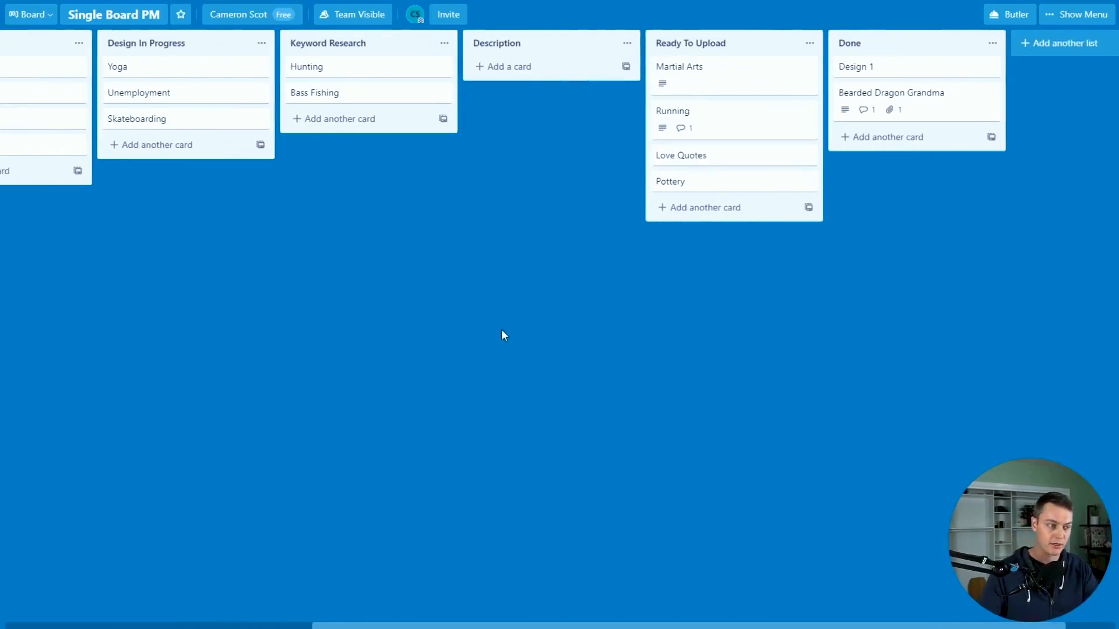
scroll(500, 330, left, 7)
- Add a list named "TM Check" and place it between Description and Ready To Upload
scroll(499, 330, right, 6)
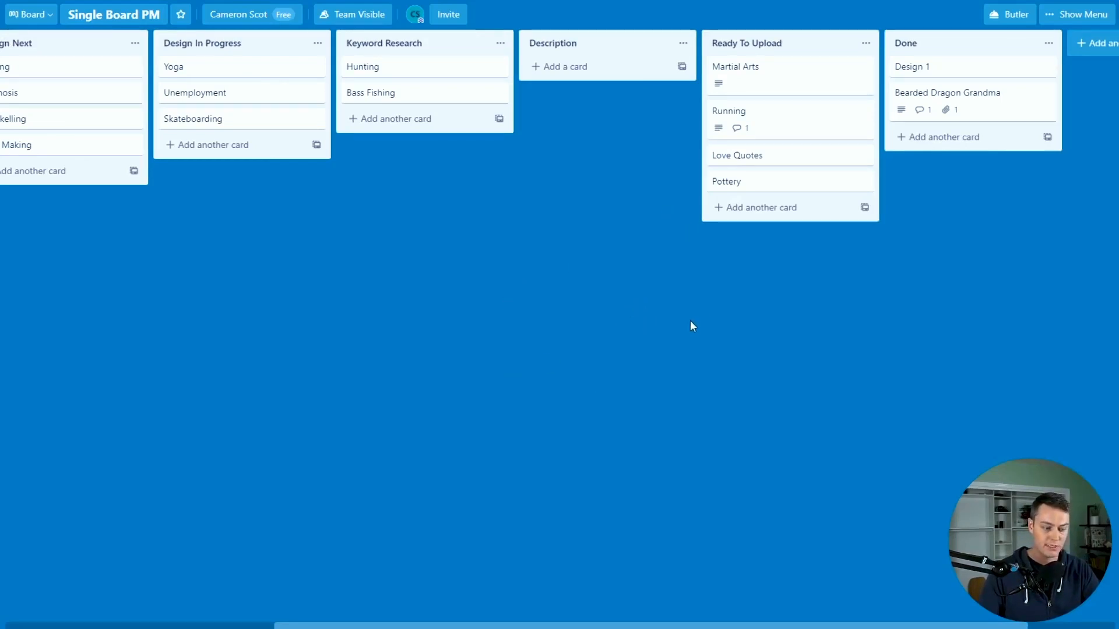
double_click(799, 278)
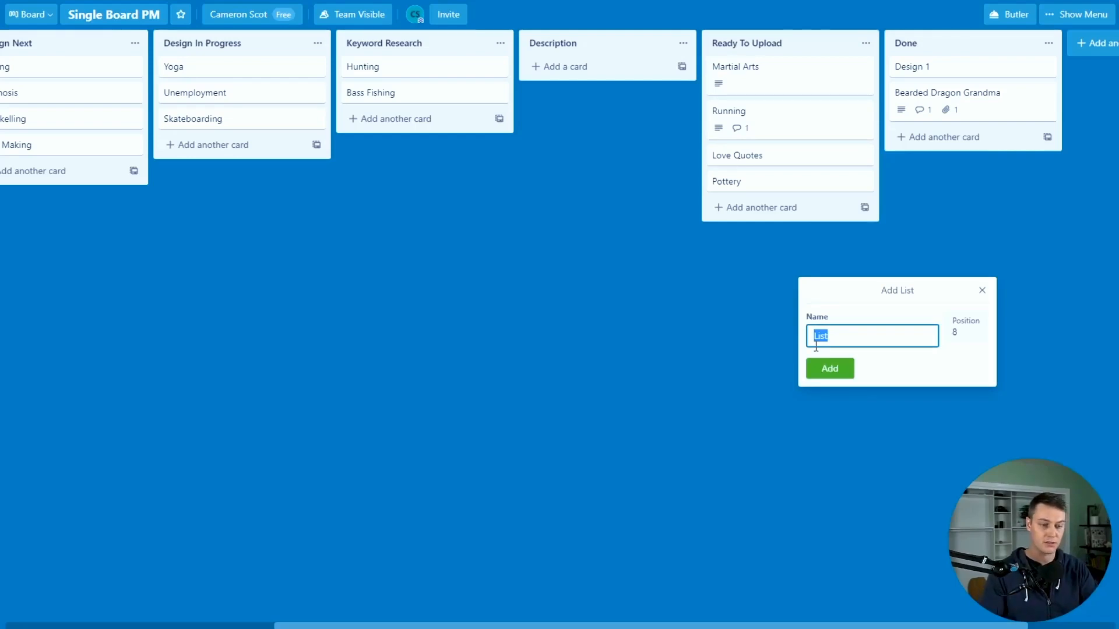
text(TM Check)
key(Return)
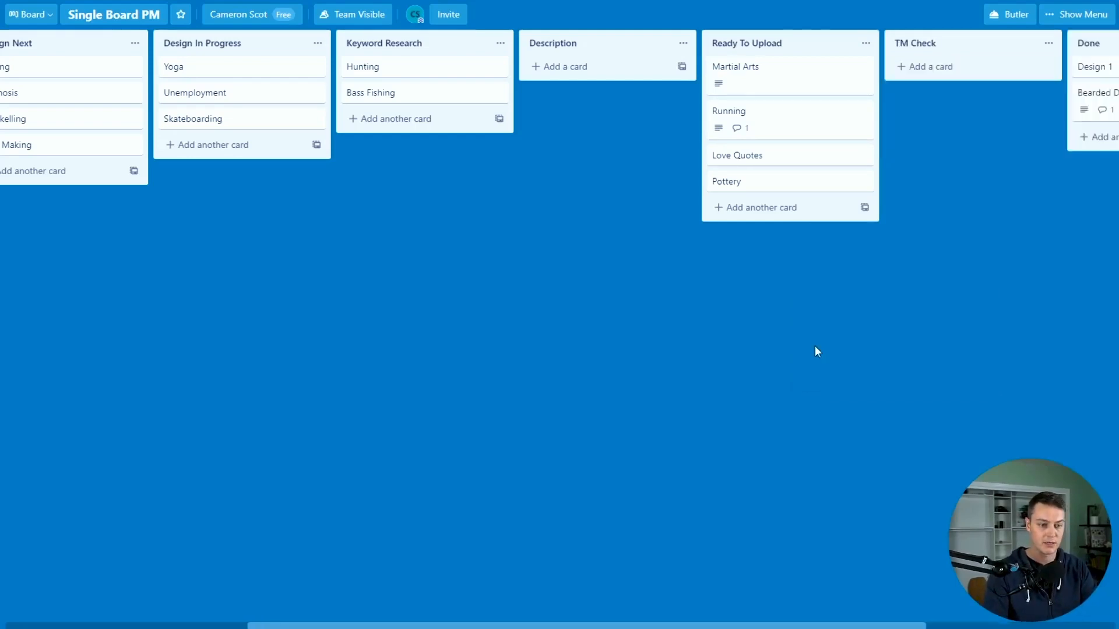
drag(975, 43, 738, 220)
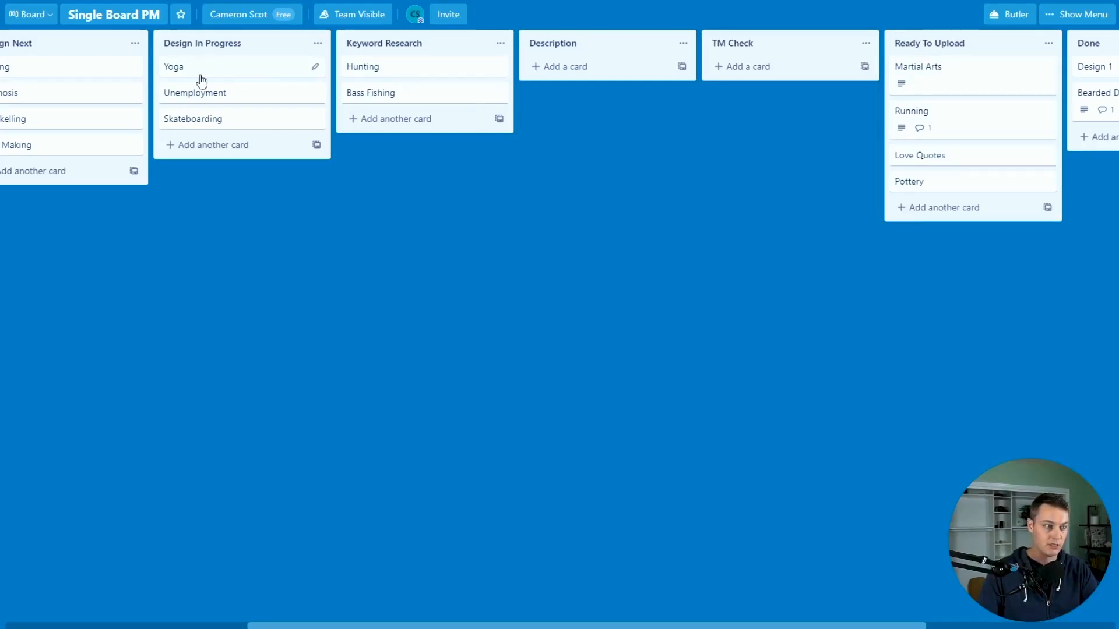
- Move the Yoga card into Keyword Research, and the Bass Fishing and Hunting cards from Keyword Research into TM Check
drag(206, 70, 379, 75)
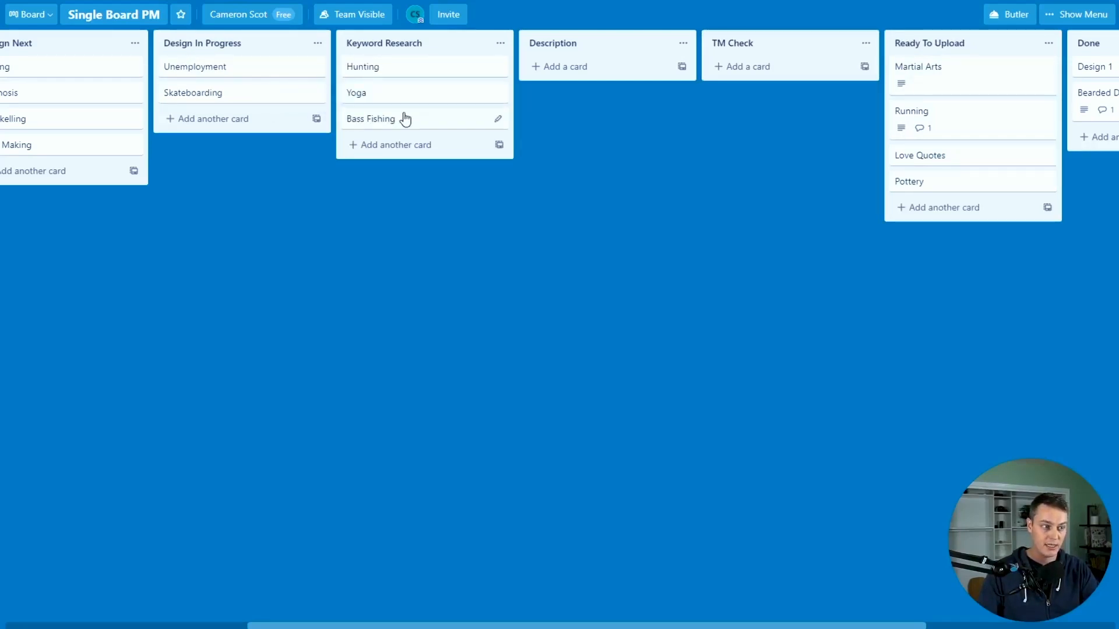
drag(407, 123, 752, 69)
drag(414, 80, 756, 103)
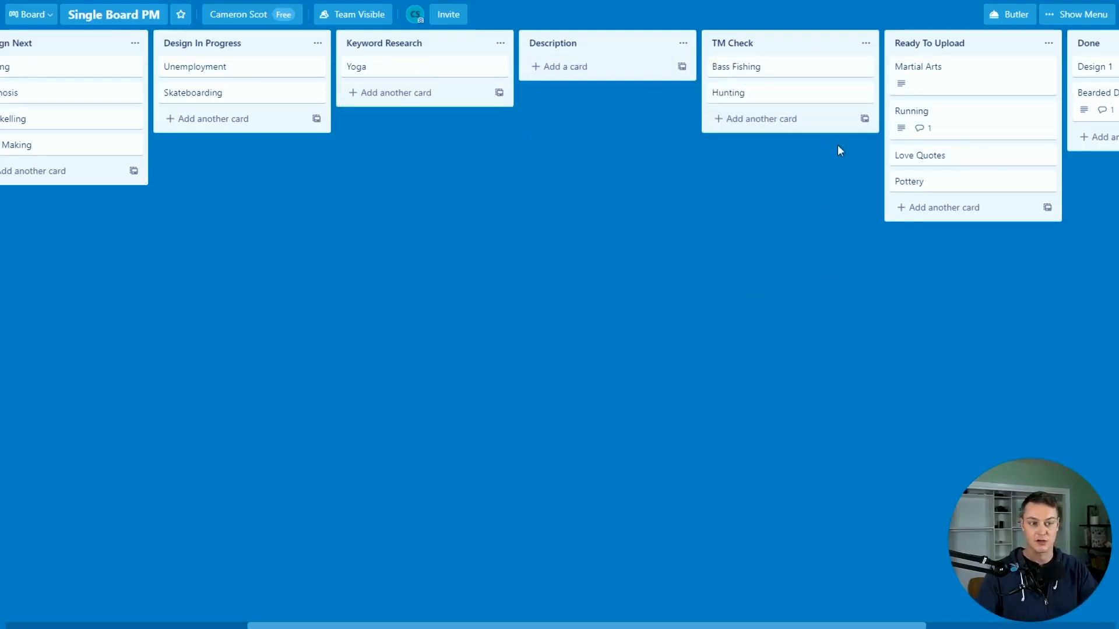
- Add another list named "TM Check" between Ideas and Ready for Design
scroll(936, 70, left, 3)
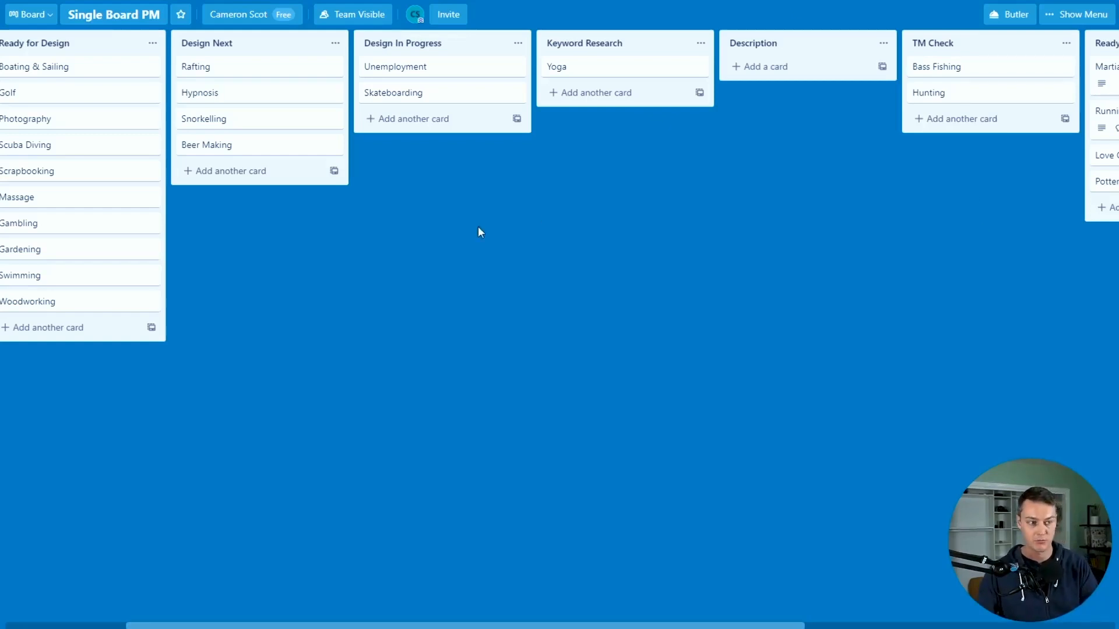
drag(911, 234, 558, 303)
drag(545, 227, 841, 262)
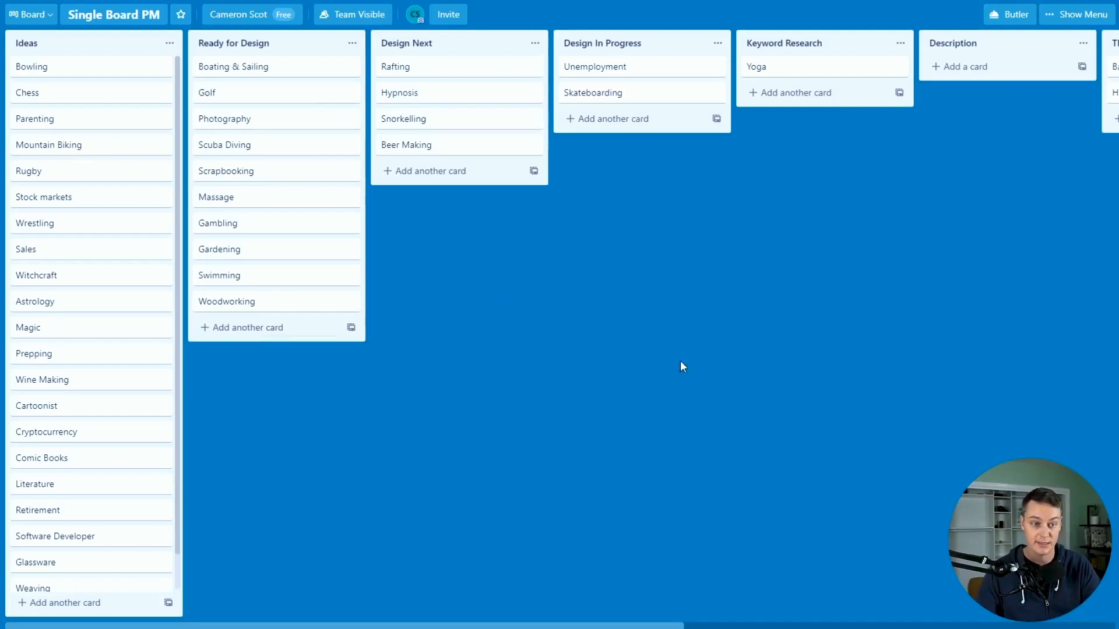
double_click(253, 432)
text(TM Check)
key(Return)
- Move the Mountain Biking, Witchcraft, Astrology, Wrestling and Sales cards from Ideas into the TM Check list beside it
drag(175, 143, 244, 73)
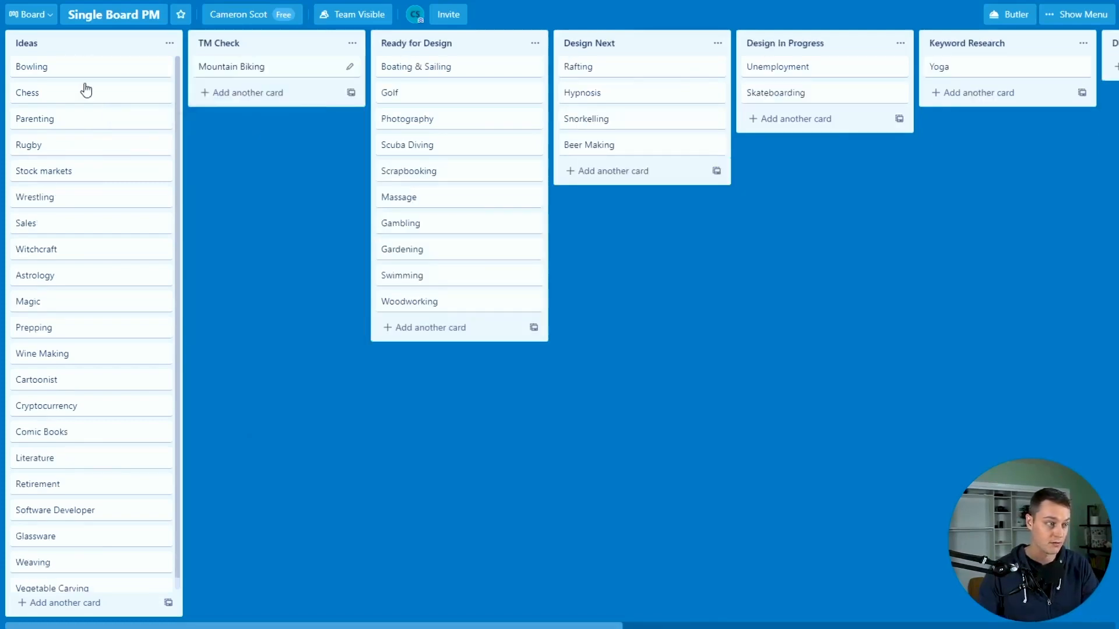
drag(55, 250, 239, 119)
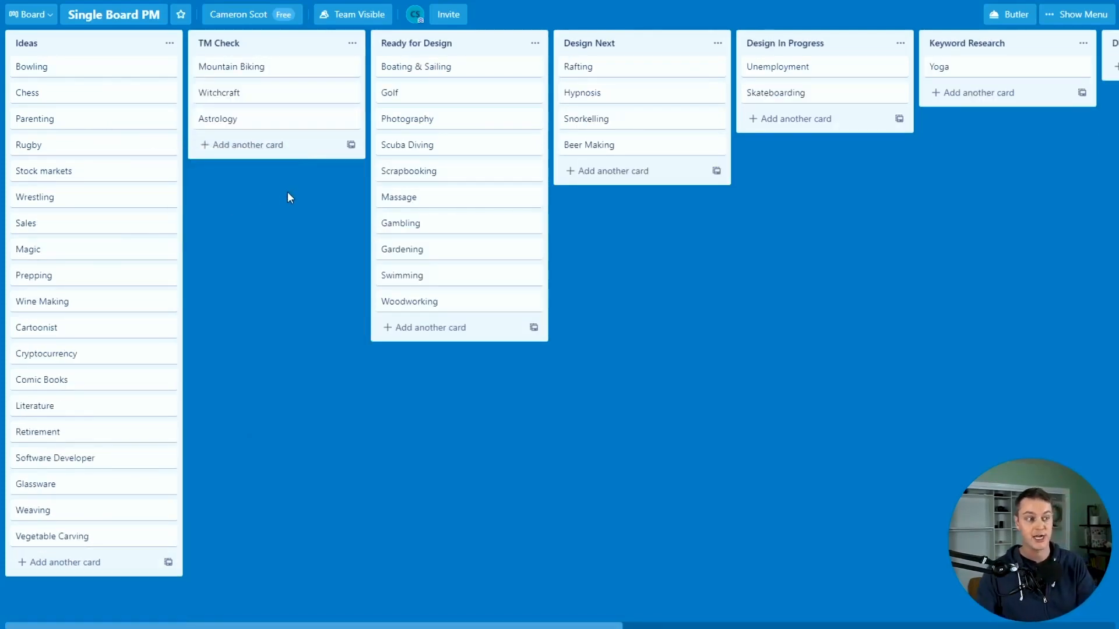
drag(88, 193, 218, 153)
drag(48, 195, 247, 175)
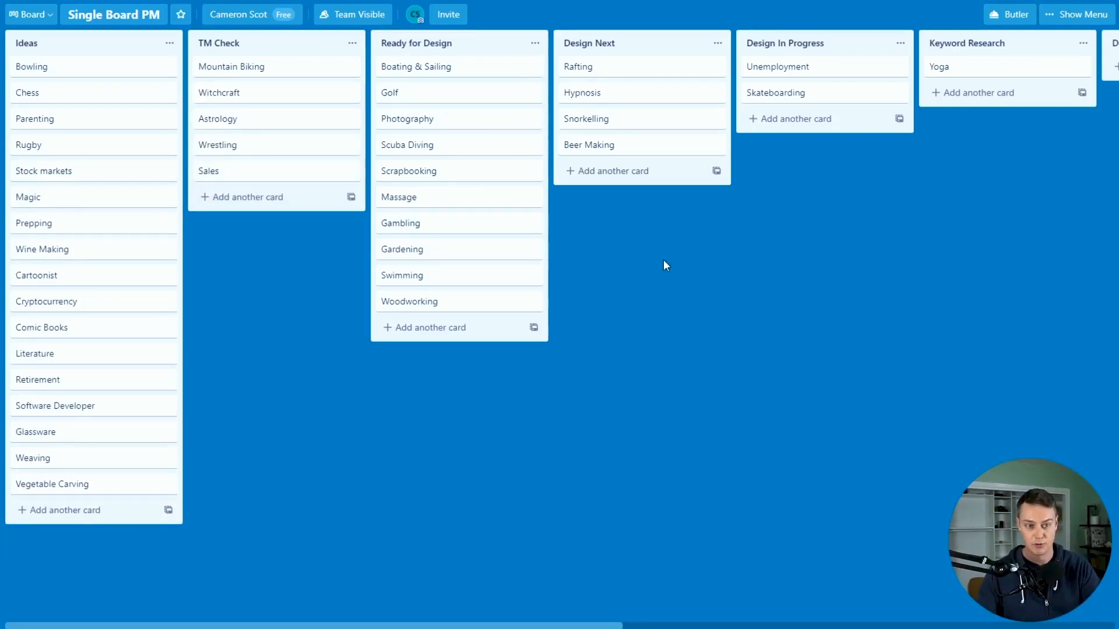
- Rename the TM Check list next to Ideas as "Quality Control"
scroll(663, 260, right, 5)
scroll(677, 287, right, 2)
scroll(659, 301, left, 12)
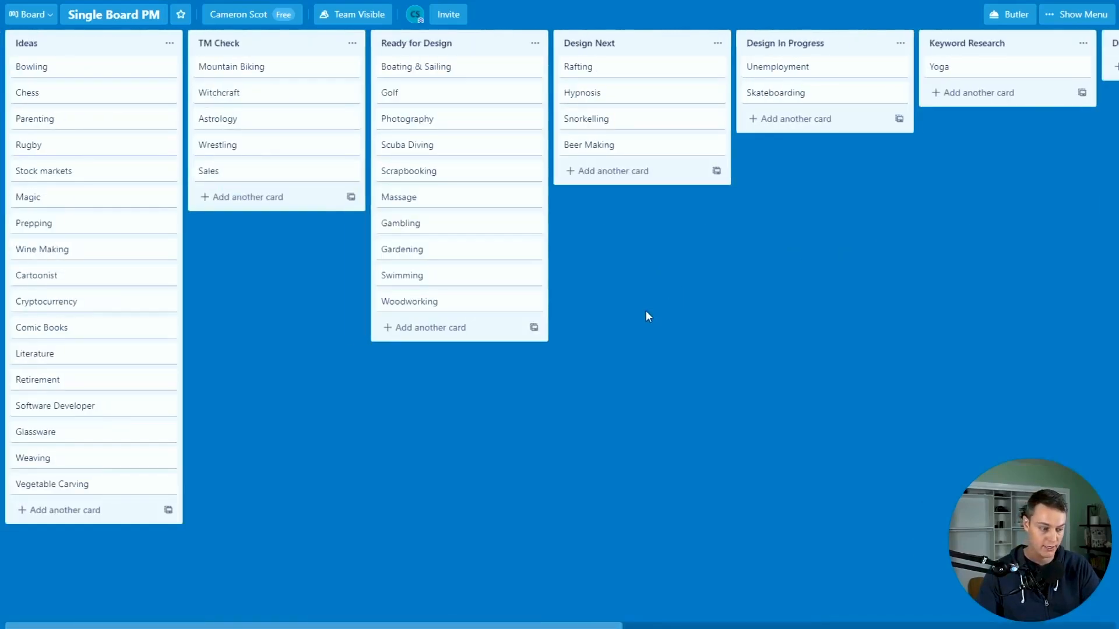
click(239, 44)
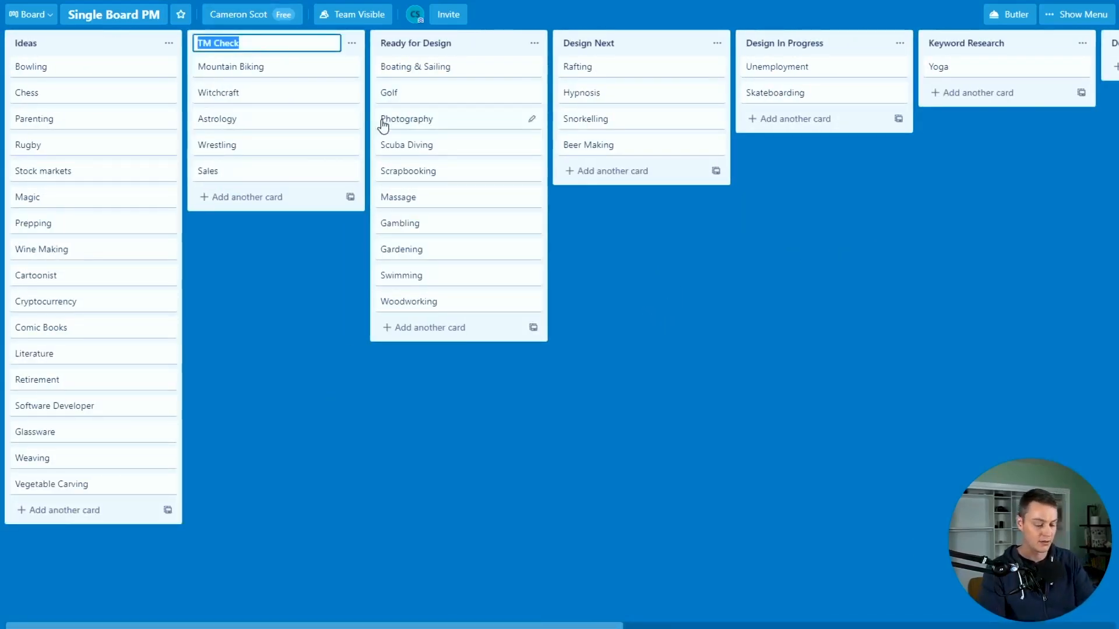
text(Quality Control)
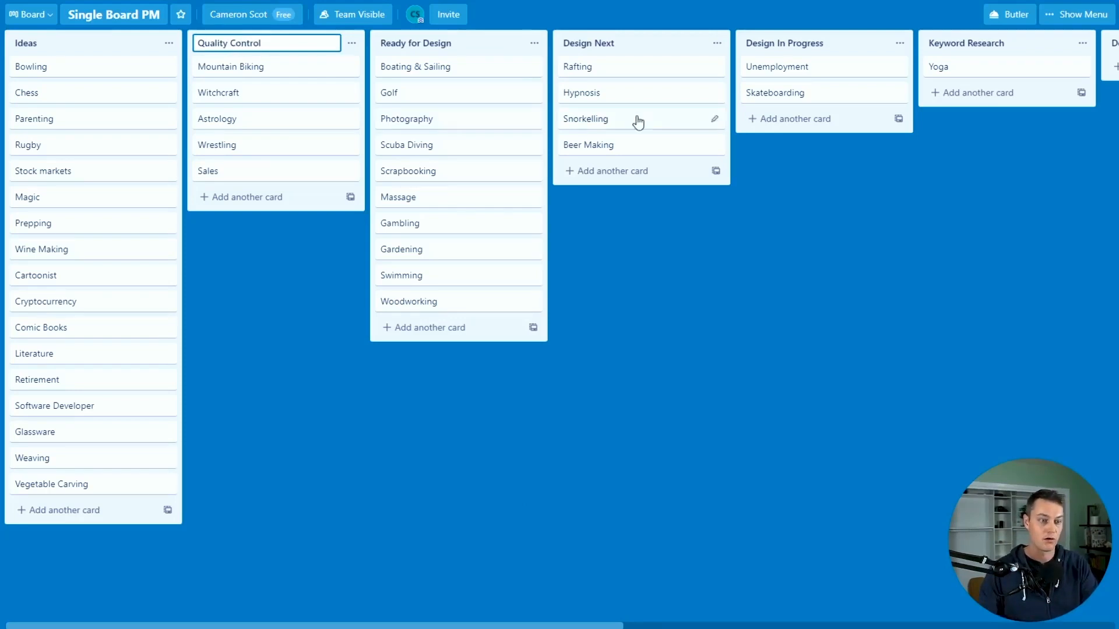
- Rename the TM Check list between Description and Ready To Upload as "QC Check"
scroll(635, 120, right, 10)
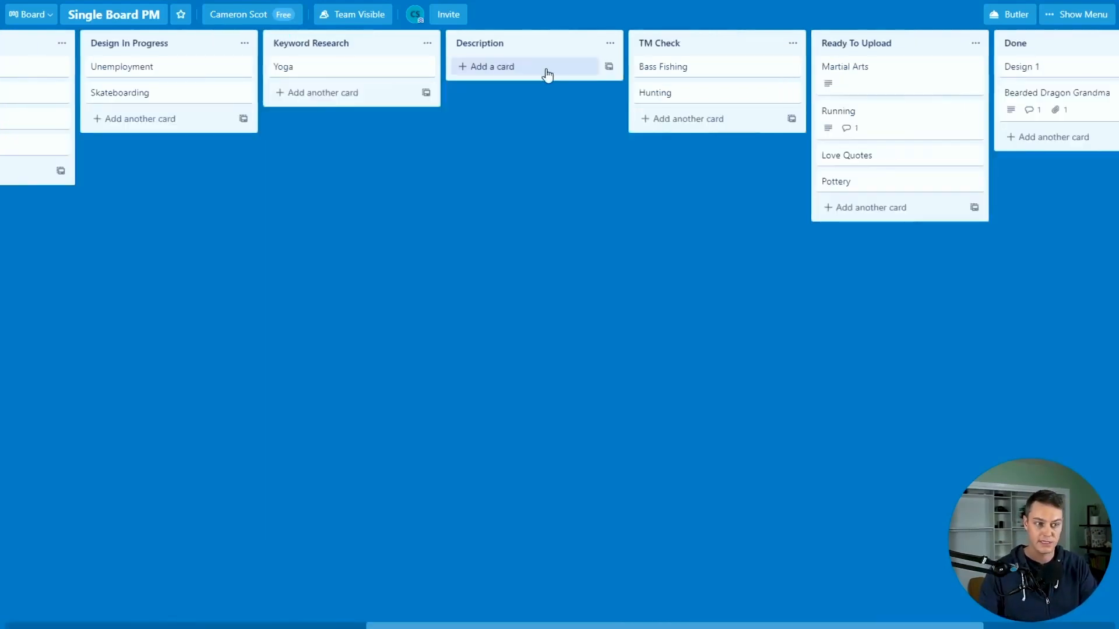
click(704, 44)
text(QC Check)
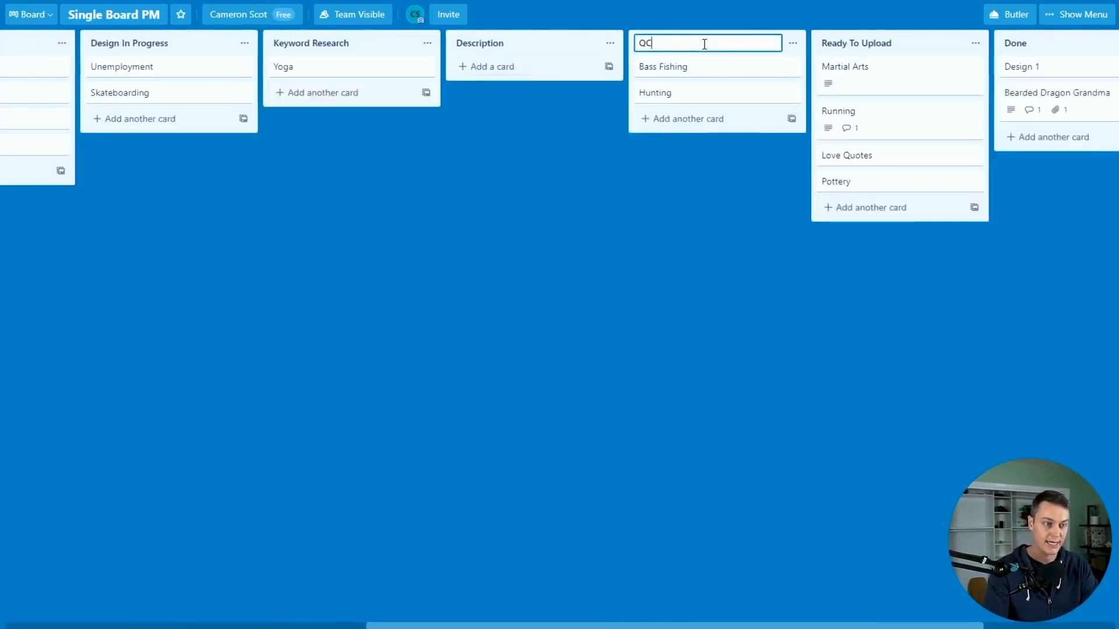
key(Return)
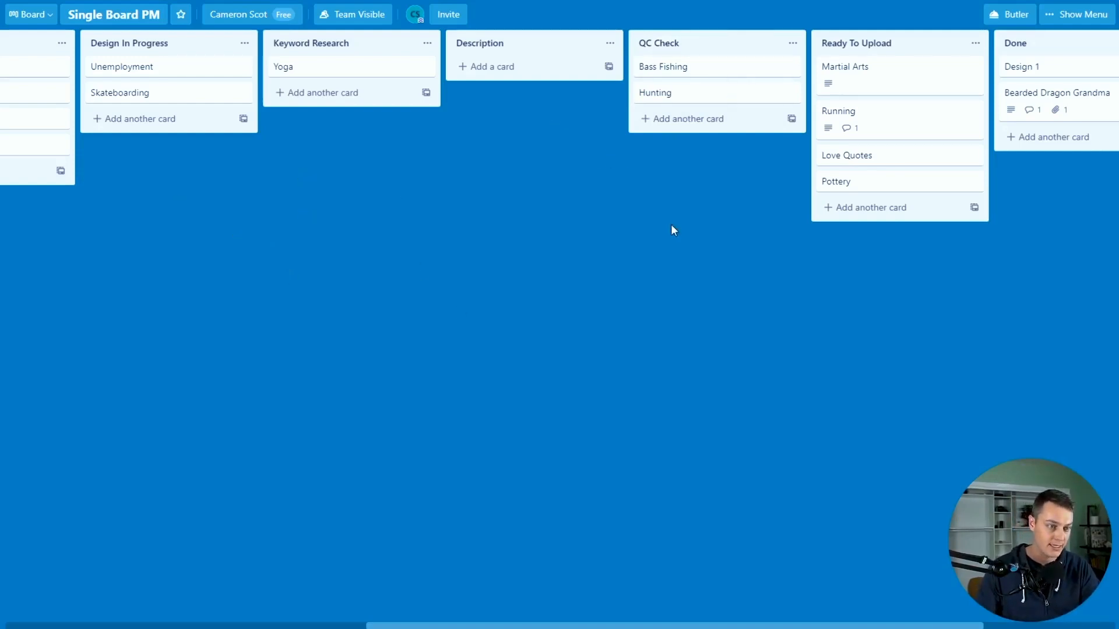
click(716, 45)
click(722, 243)
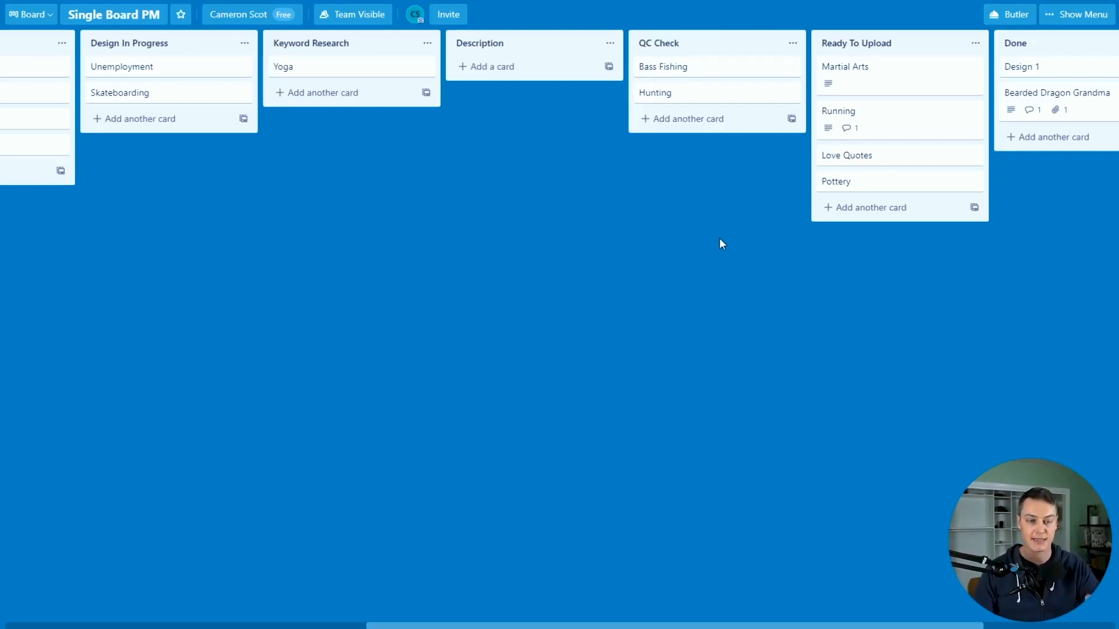
scroll(699, 232, left, 10)
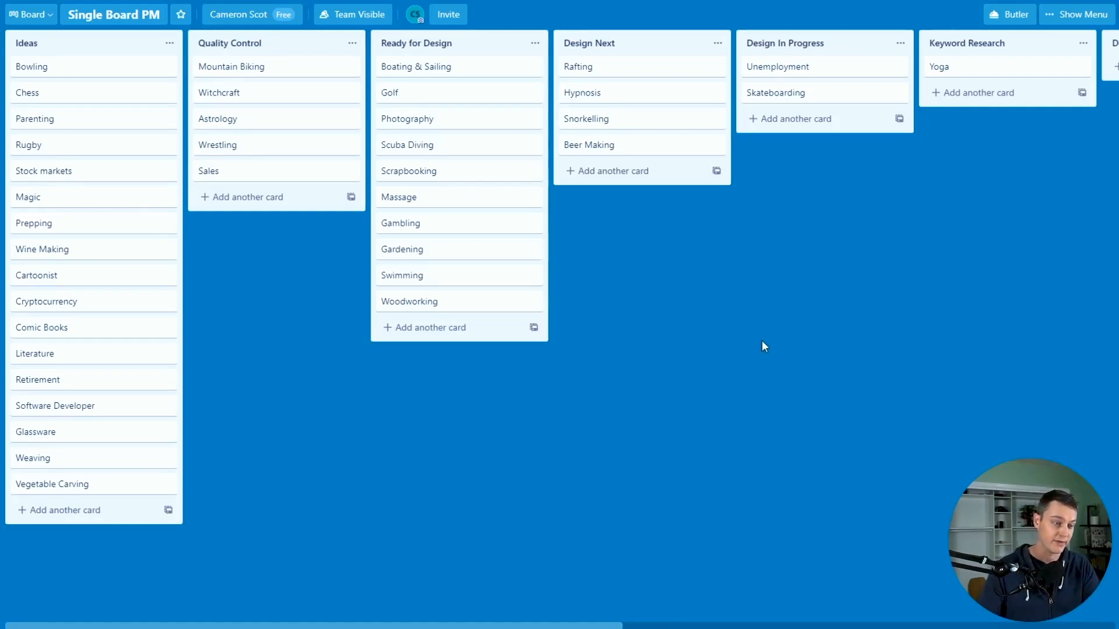
drag(595, 356, 327, 353)
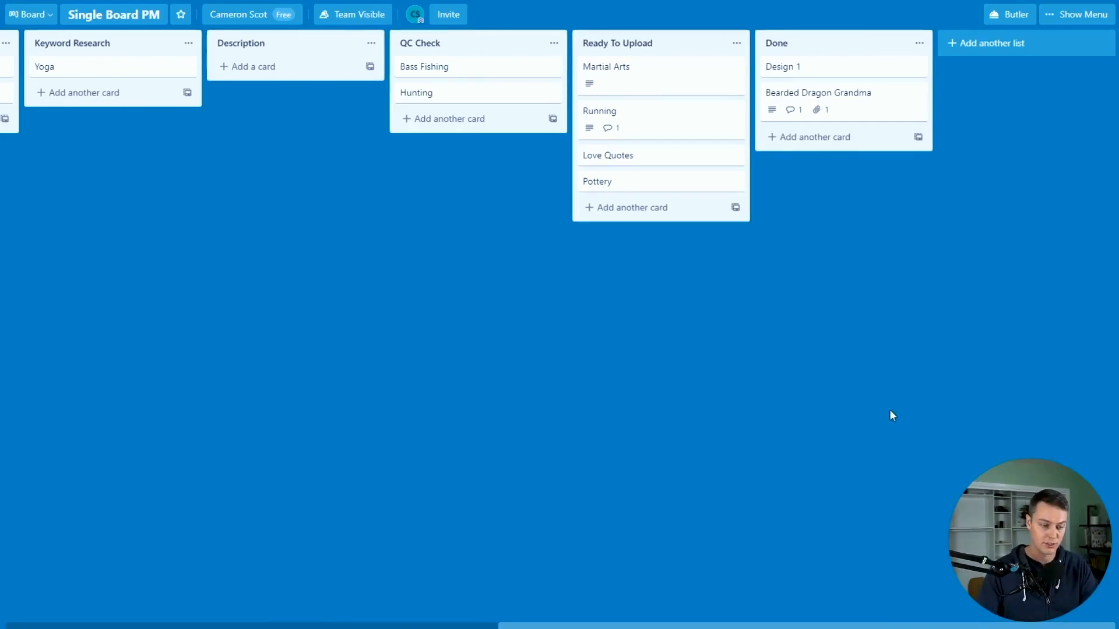
scroll(644, 381, left, 15)
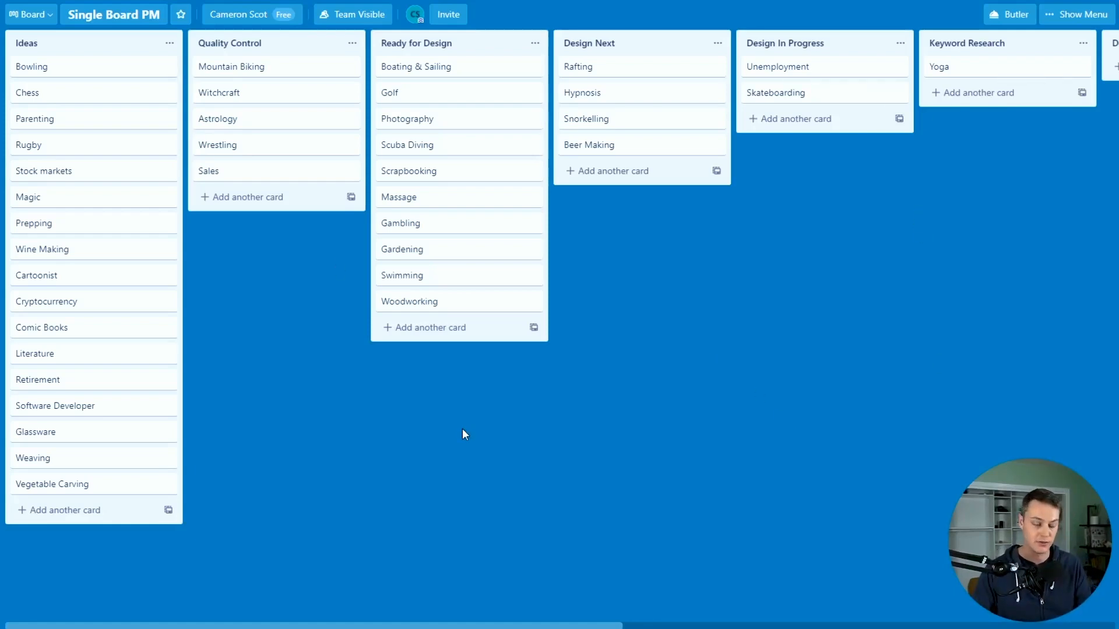
- Move Boating & Sailing into Design Next, and Stock markets, Wine Making, Literature, Comic Books, Magic and Prepping from Ideas into Ready for Design
scroll(647, 355, right, 5)
scroll(649, 355, left, 5)
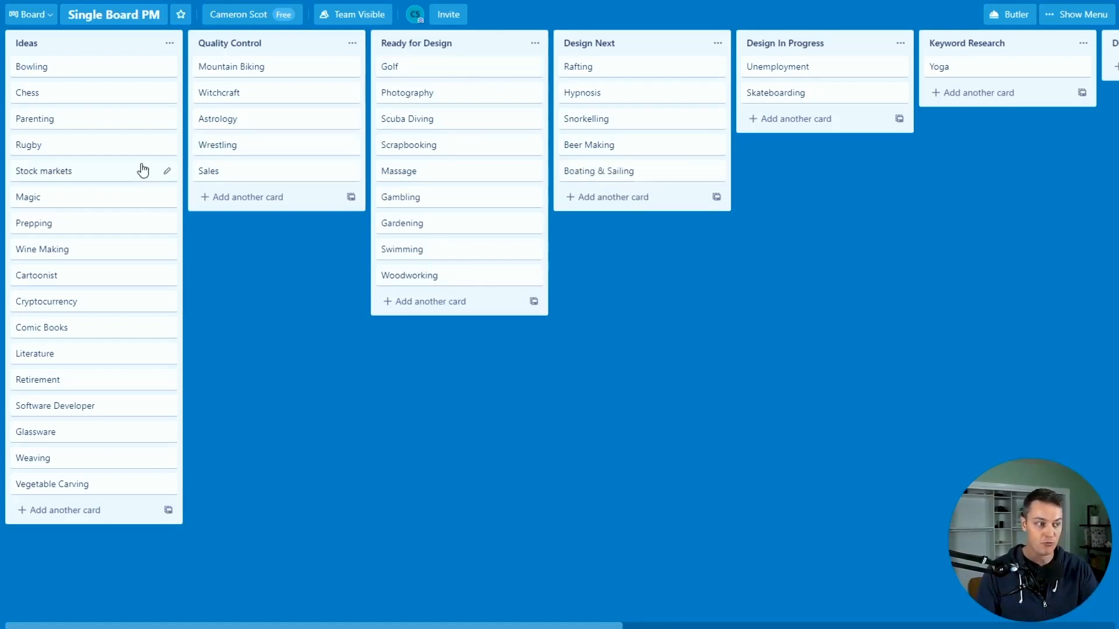
drag(142, 171, 408, 301)
drag(107, 232, 432, 344)
drag(23, 301, 356, 448)
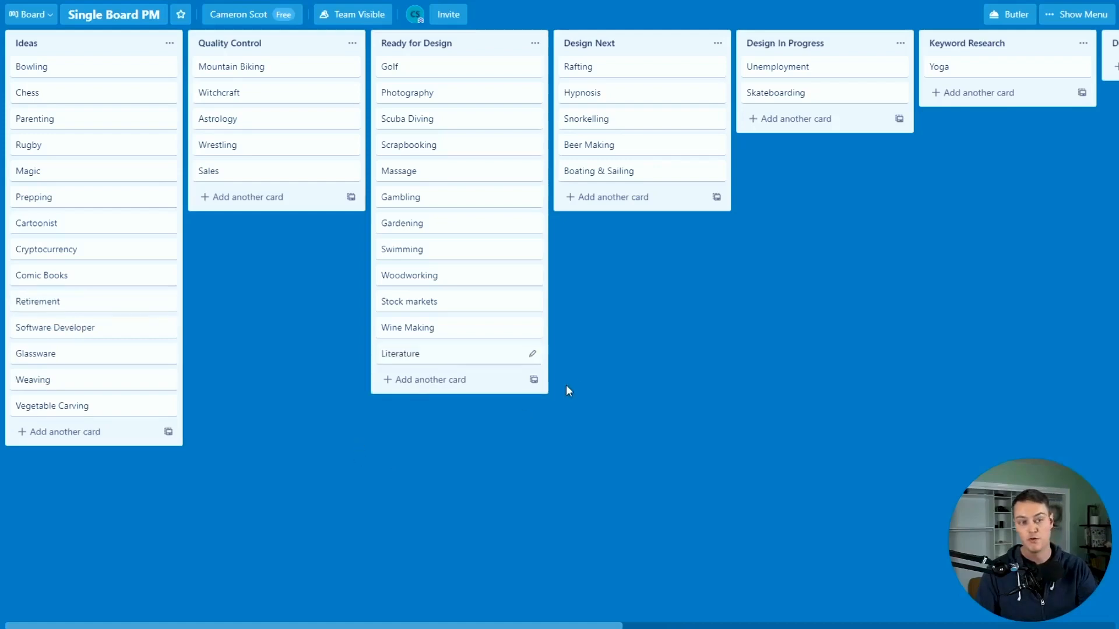
drag(82, 276, 449, 358)
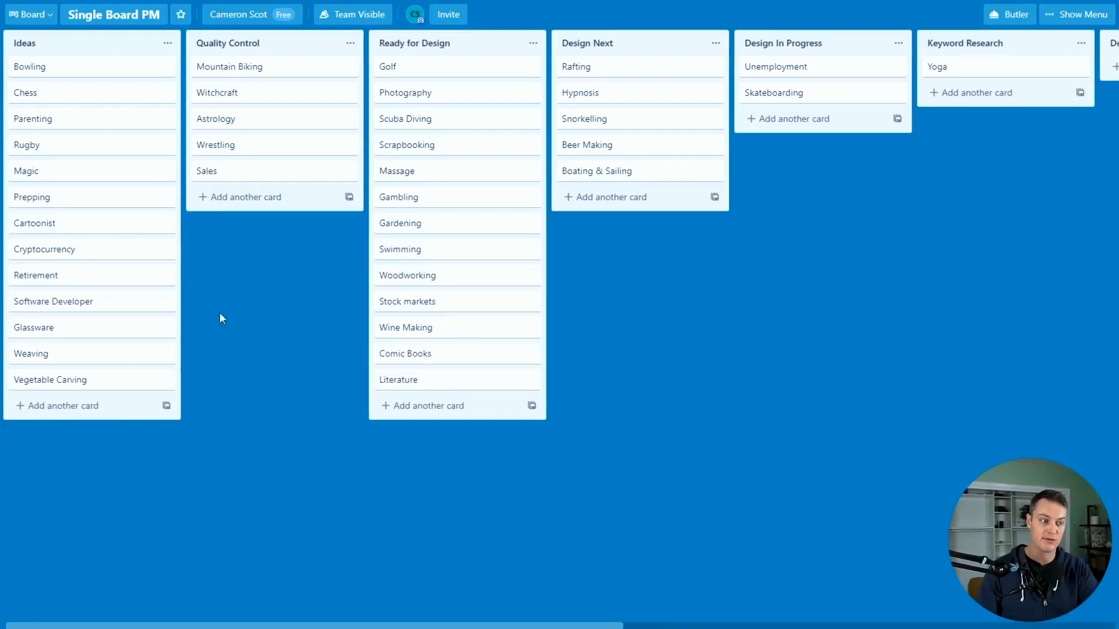
drag(97, 201, 443, 373)
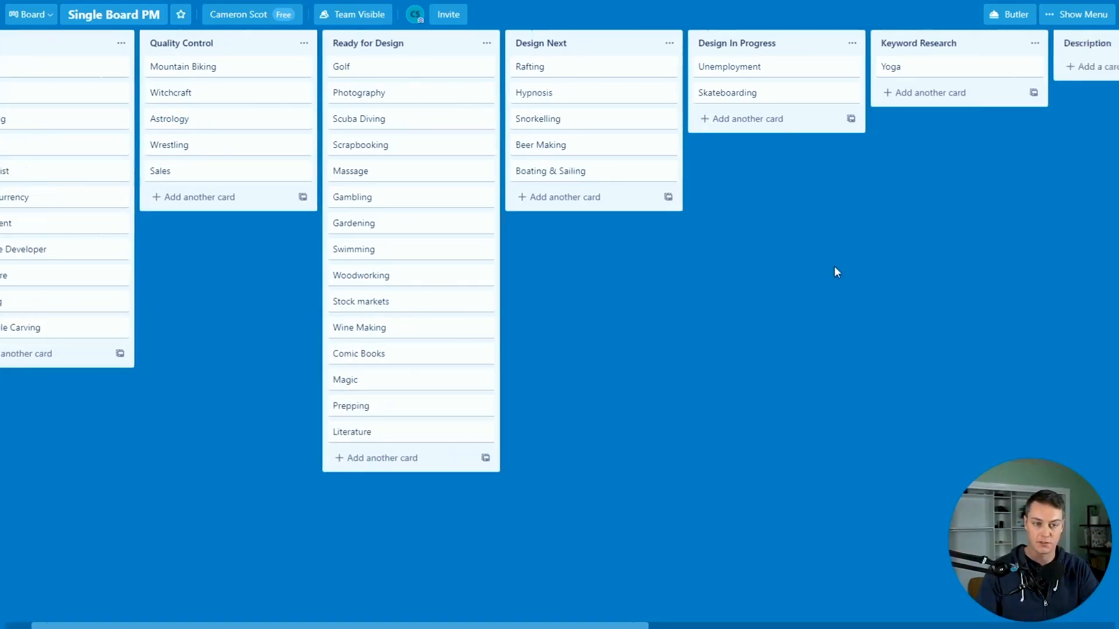
scroll(834, 267, right, 5)
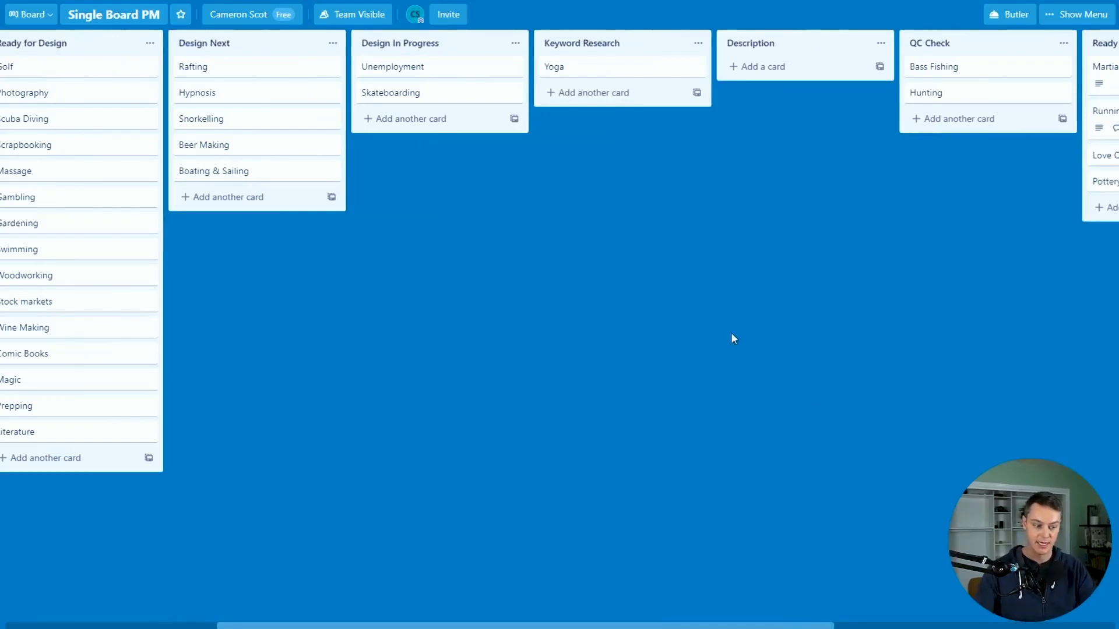
scroll(862, 250, left, 5)
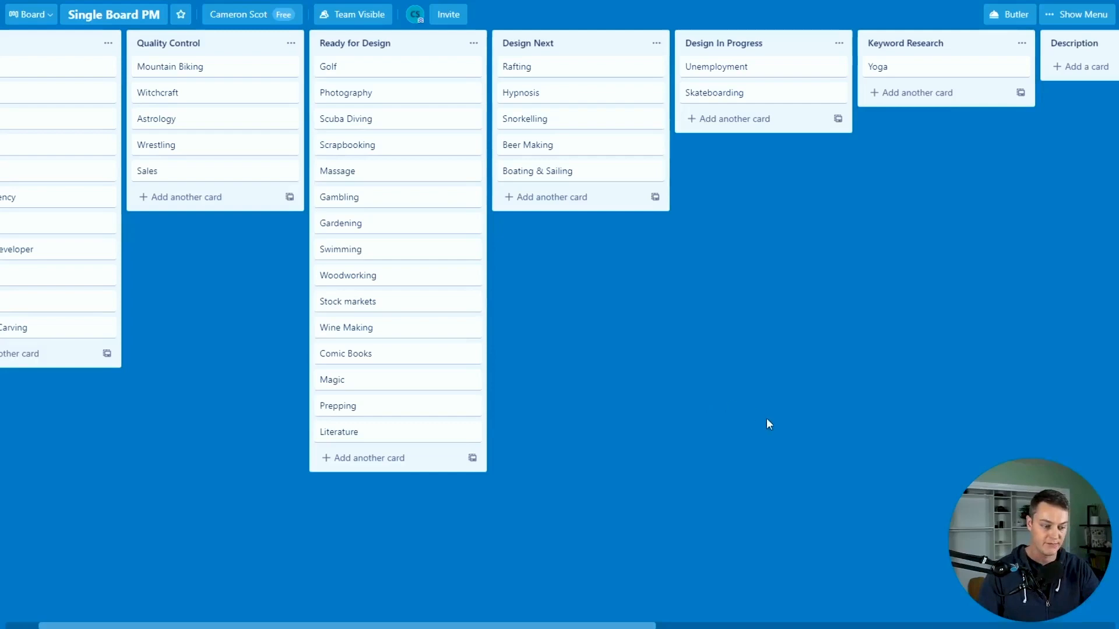
scroll(610, 359, left, 1)
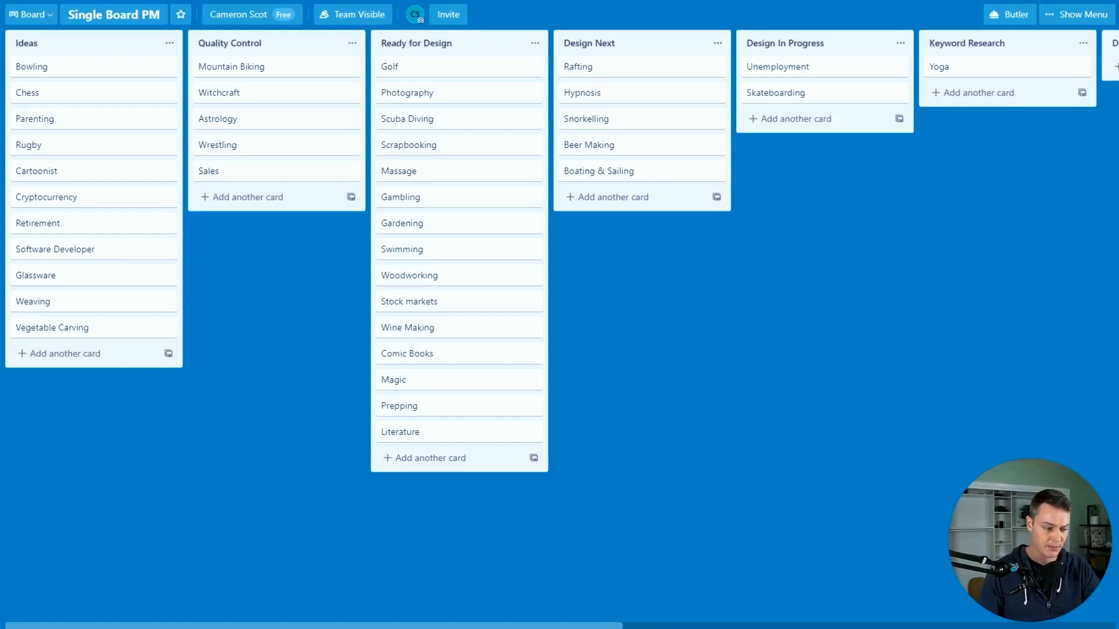
scroll(560, 250, right, 1)
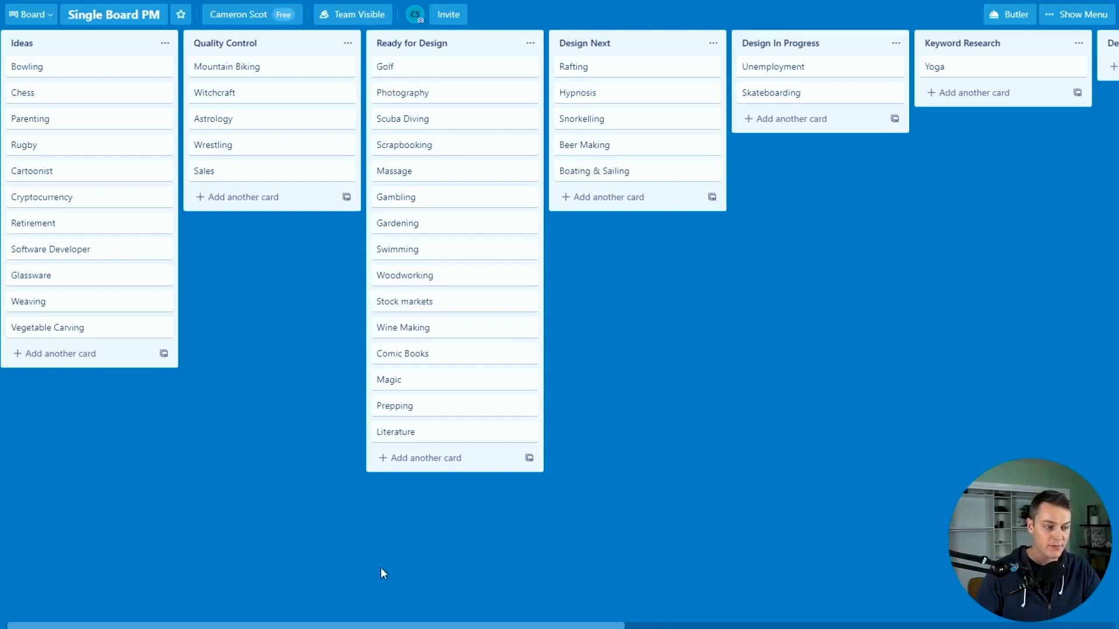
scroll(381, 567, left, 1)
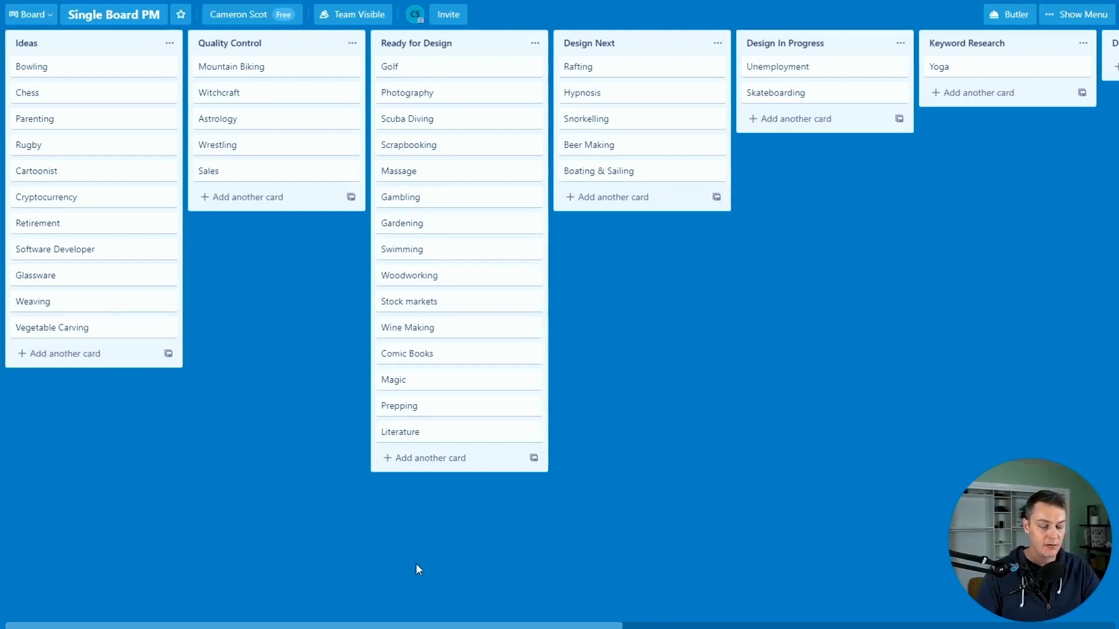
- Add a list named "On Hold" and place it first on the board, before Ideas
double_click(129, 417)
text(On Hold)
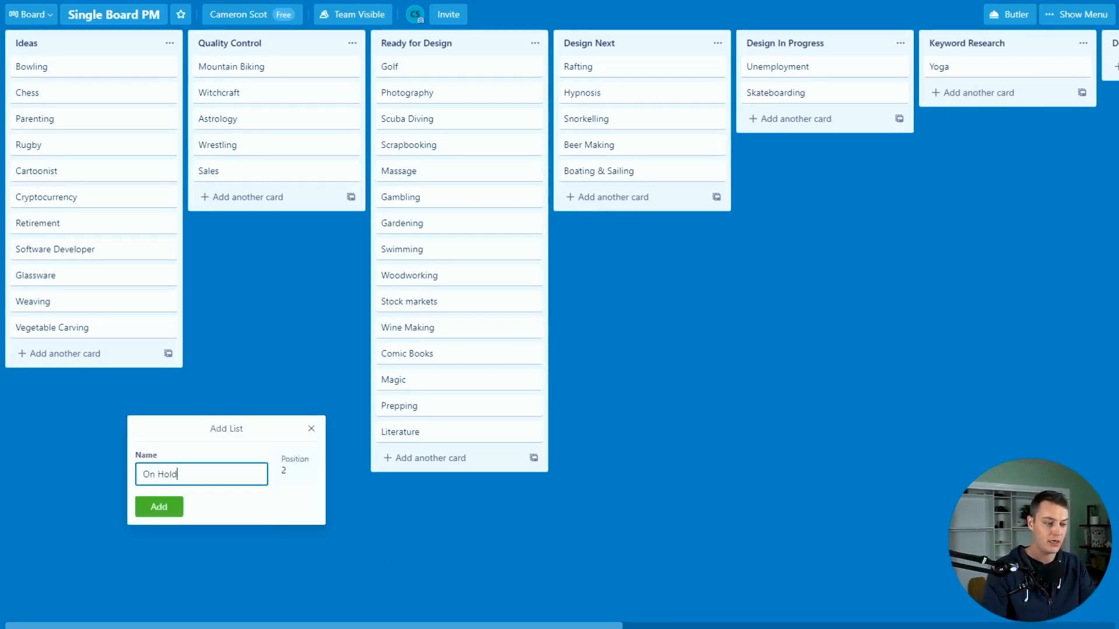
key(Return)
drag(233, 44, 116, 50)
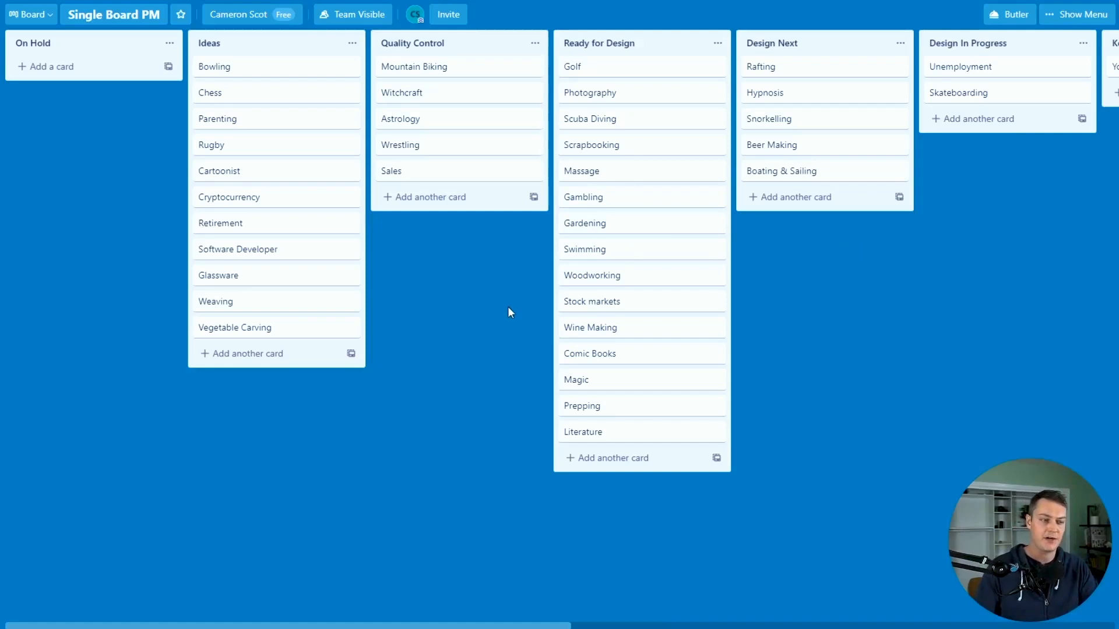
- Move the Skateboarding card from Design In Progress into the On Hold list
scroll(736, 291, right, 1)
scroll(719, 291, left, 1)
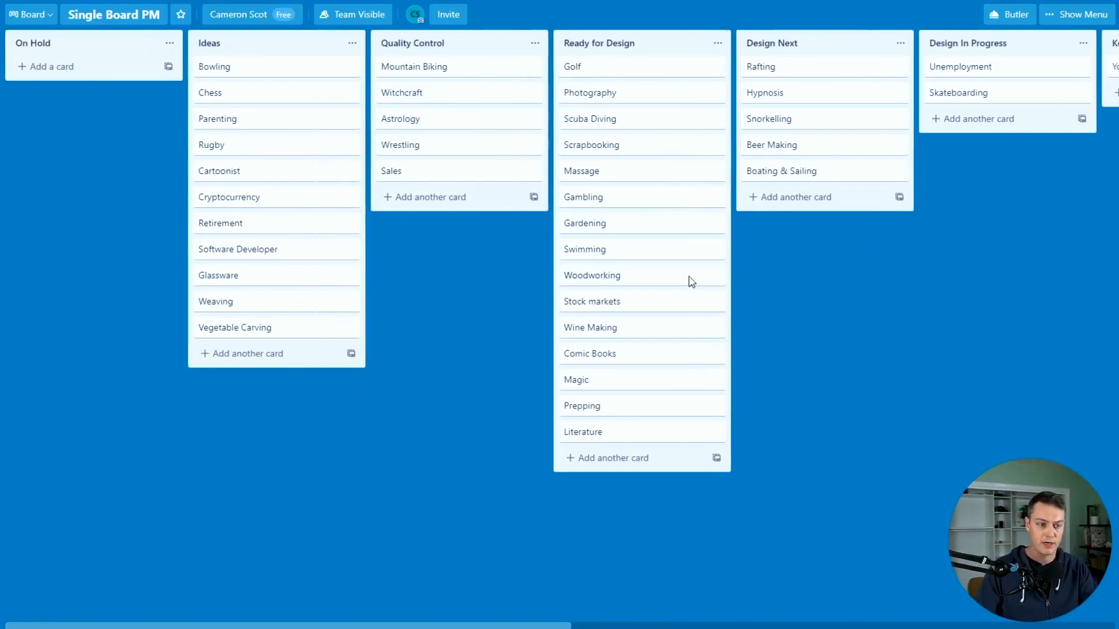
drag(1012, 103, 87, 70)
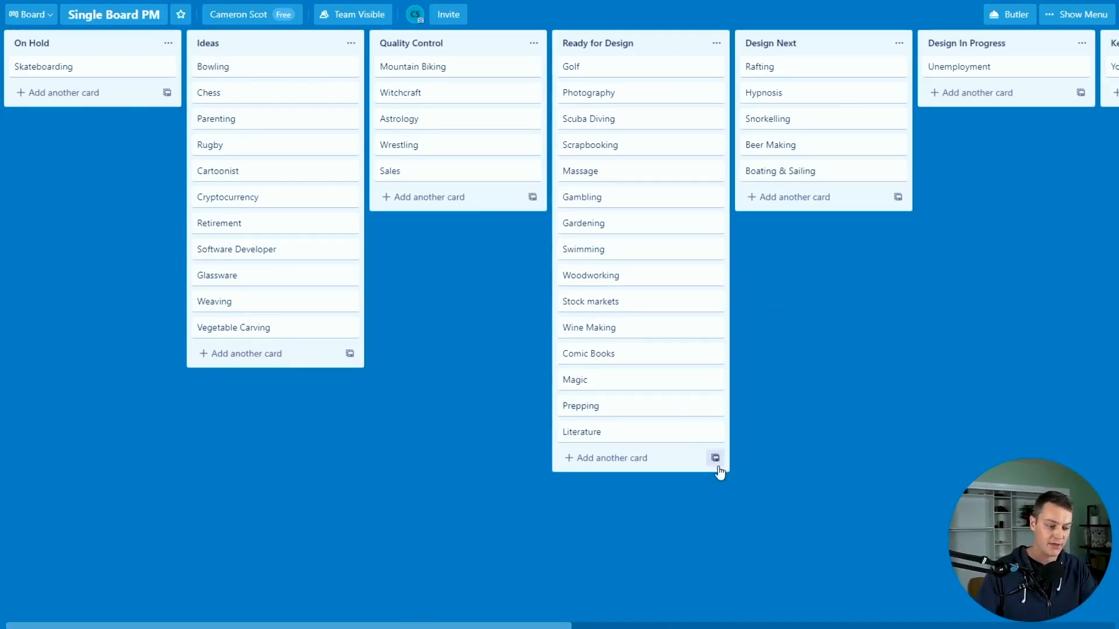
- Add a list named "Archive" at the end of the board, after Done
scroll(427, 455, right, 8)
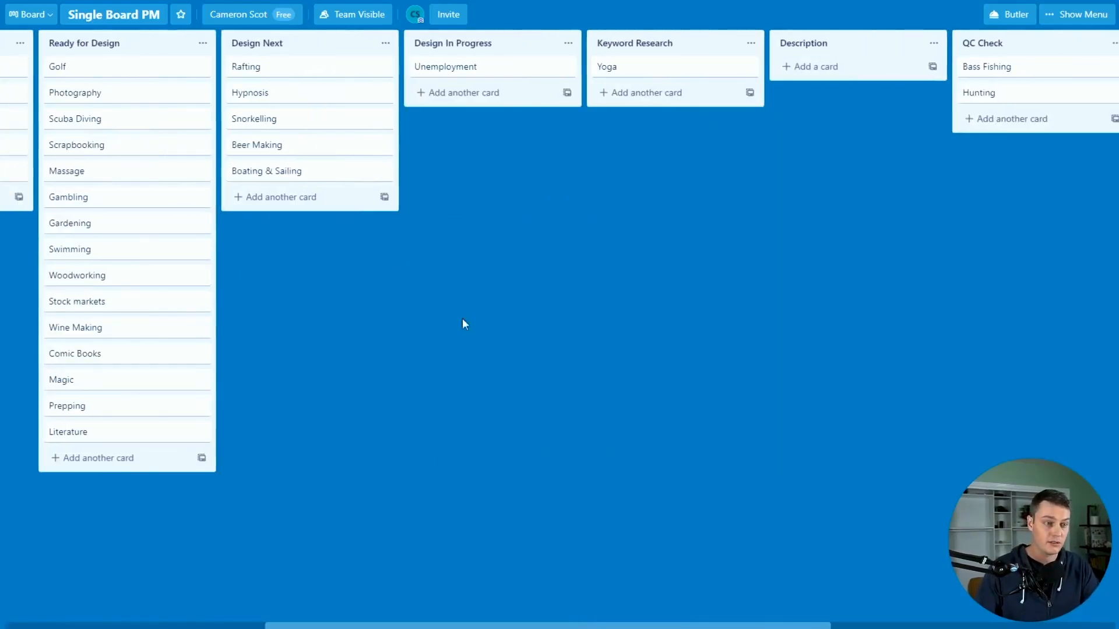
scroll(531, 250, right, 8)
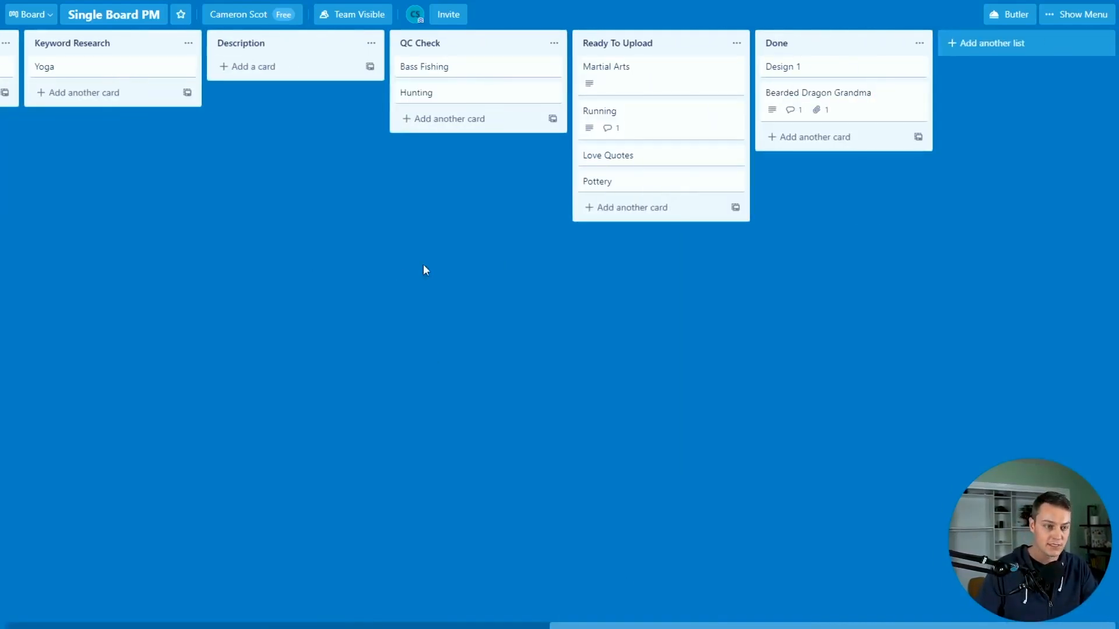
double_click(630, 415)
text(Archive)
key(Return)
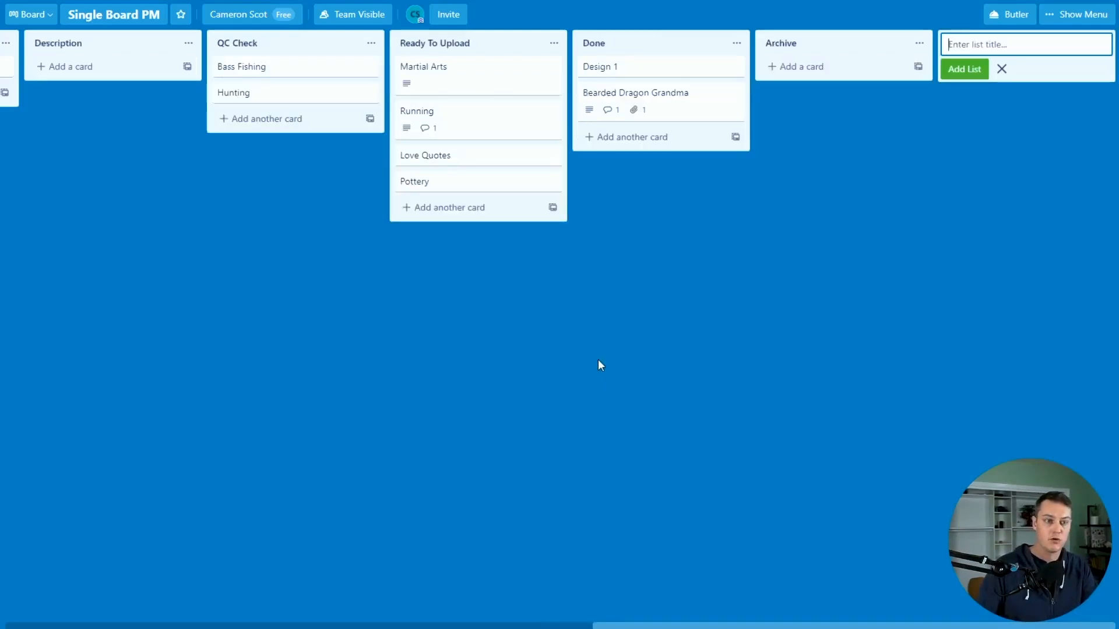
click(643, 447)
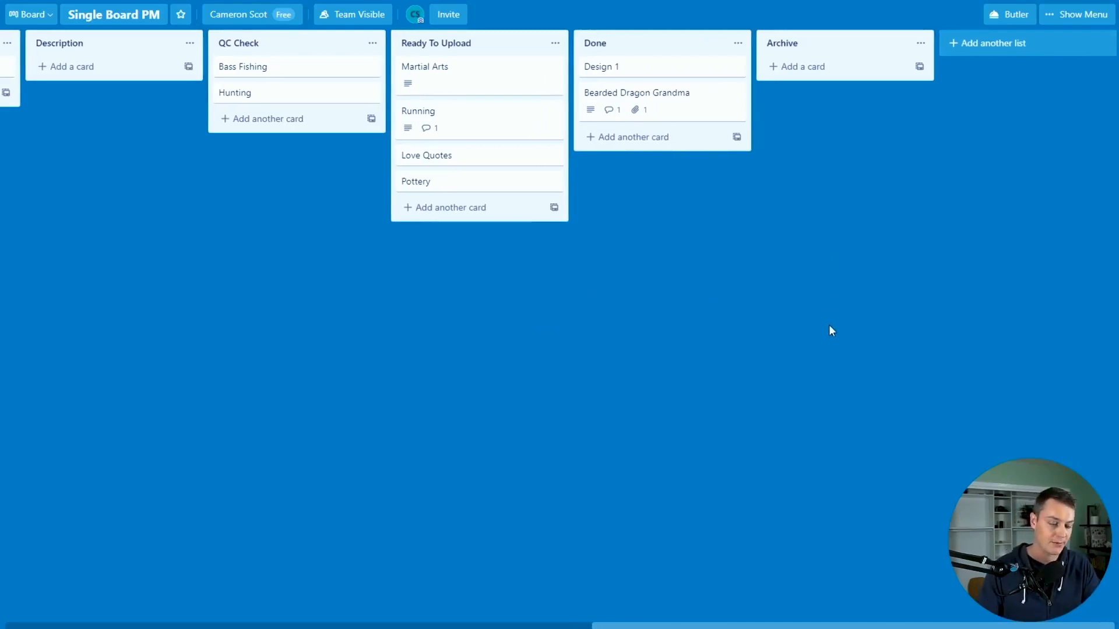
- Move the Bearded Dragon Grandma and Design 1 cards from Done into the Archive list
scroll(806, 339, left, 5)
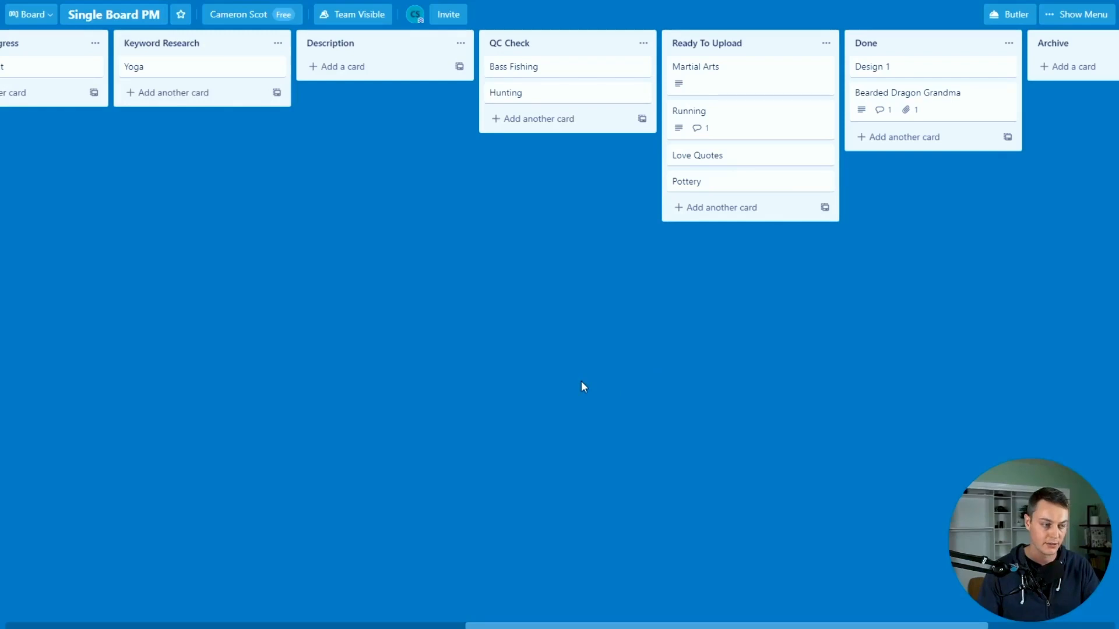
scroll(562, 377, right, 4)
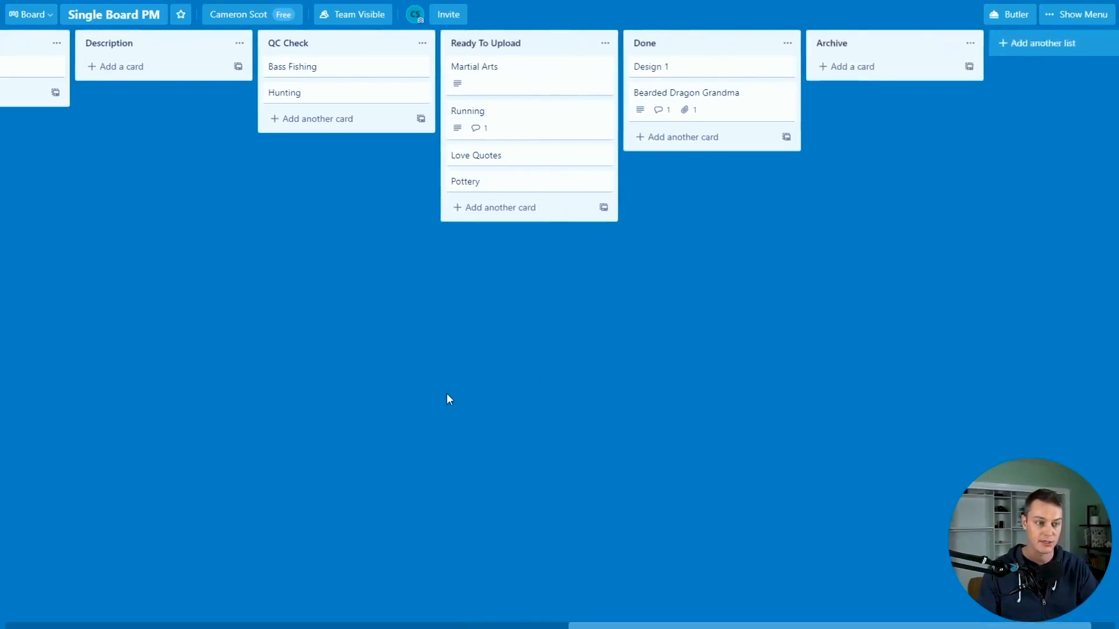
drag(440, 394, 448, 392)
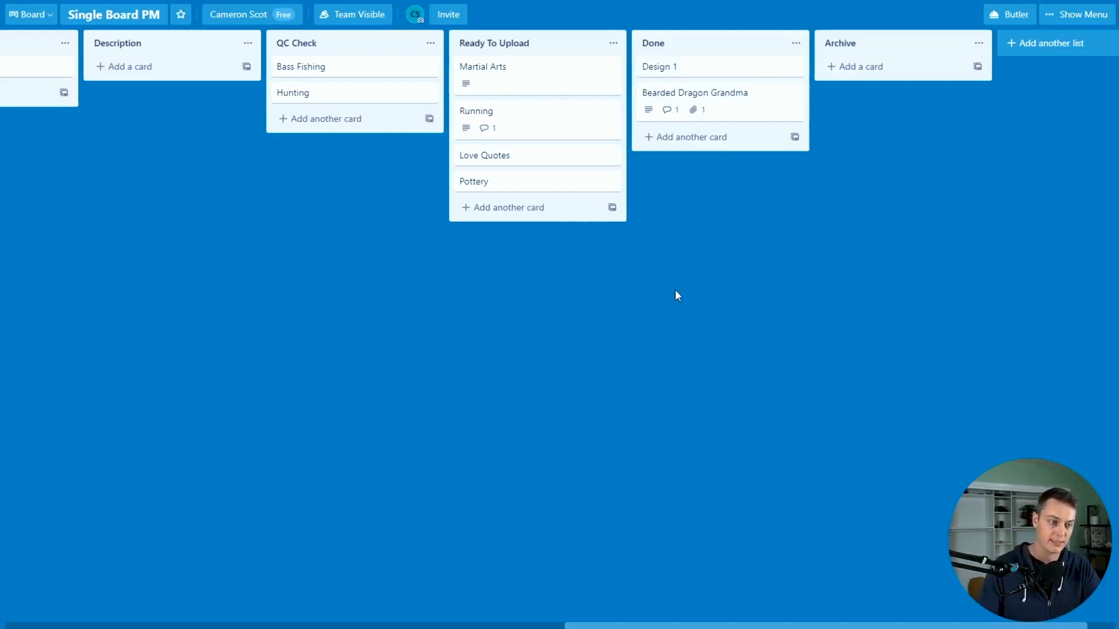
drag(732, 95, 868, 82)
drag(732, 67, 838, 88)
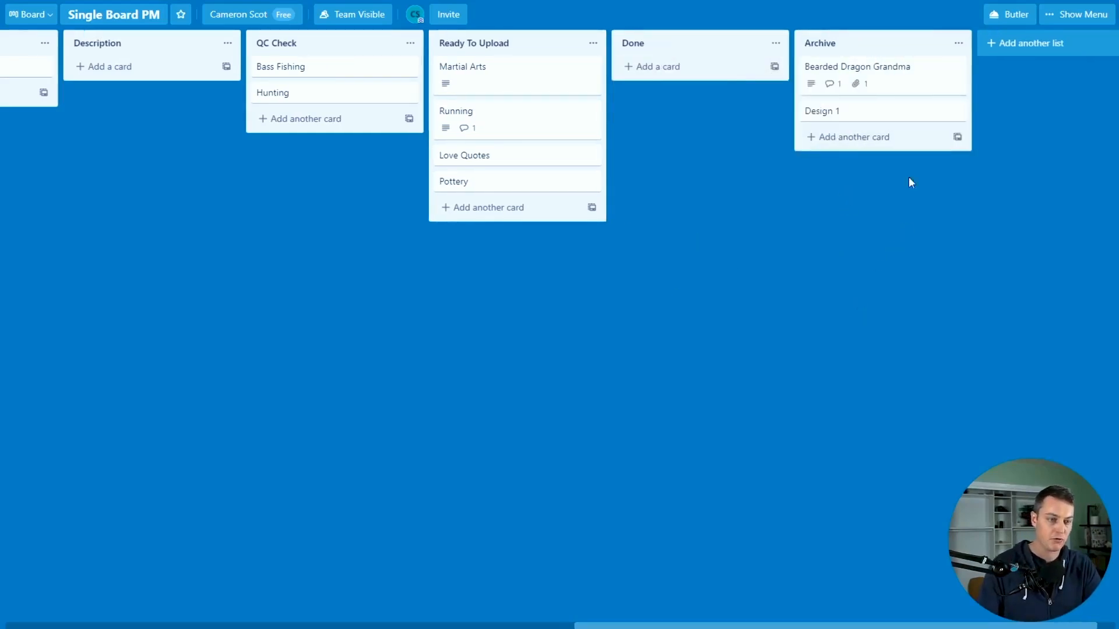
- Move the whole Archive list with its cards to the separate Archive board, and open that board
click(963, 47)
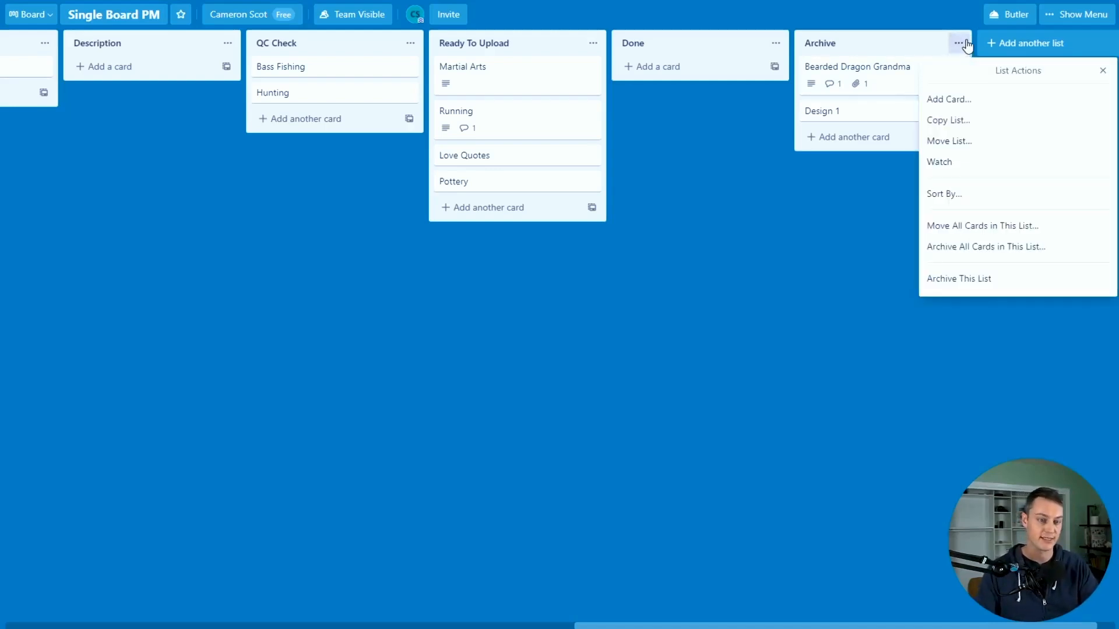
click(856, 562)
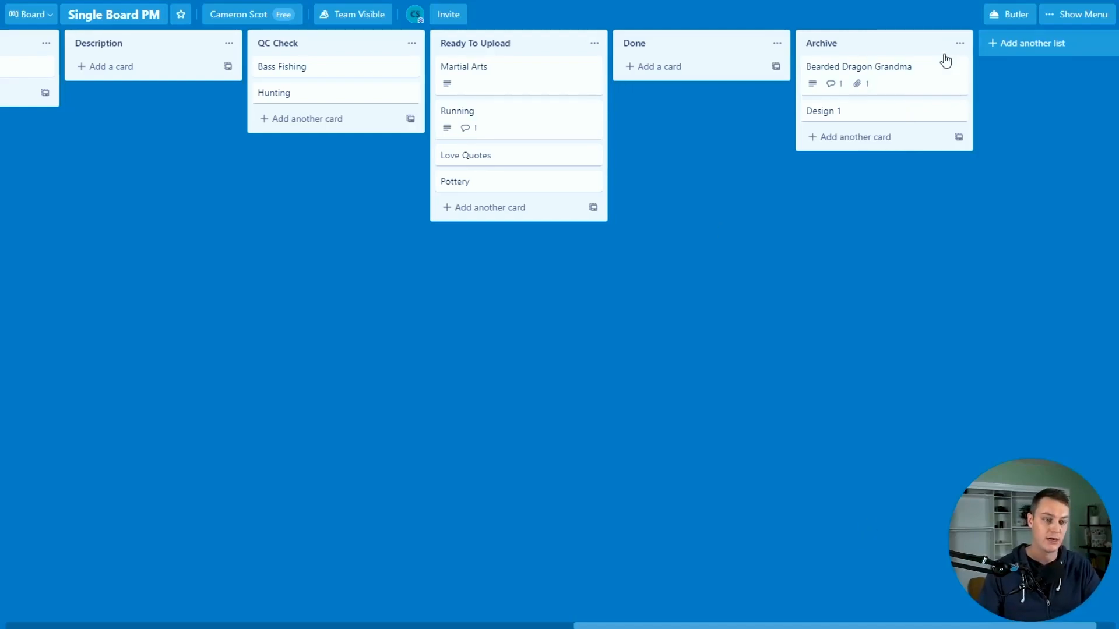
click(960, 42)
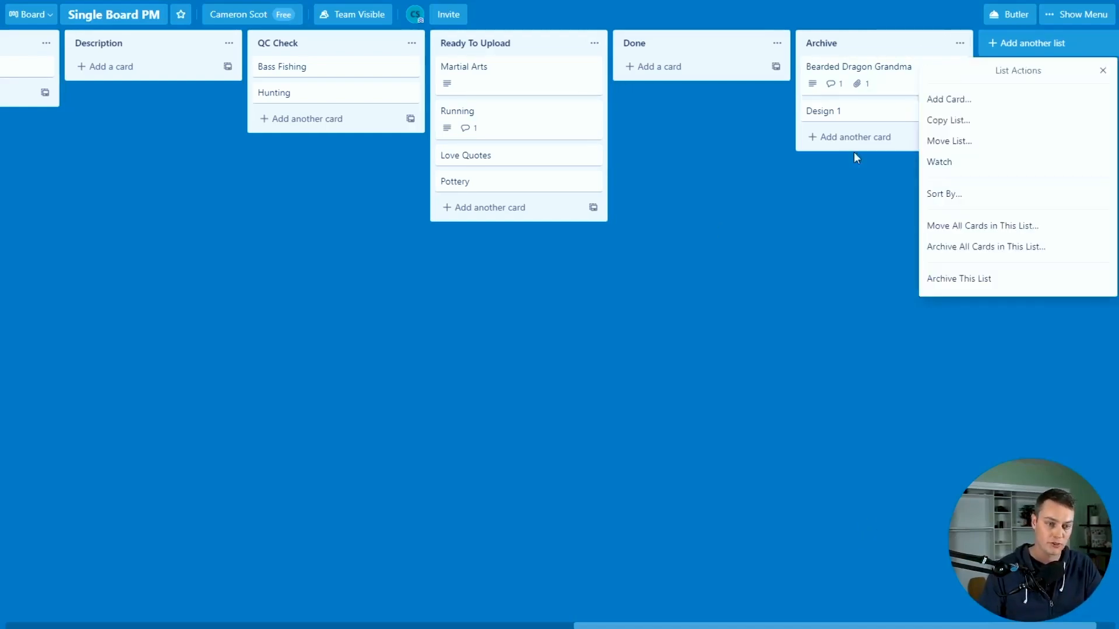
click(959, 143)
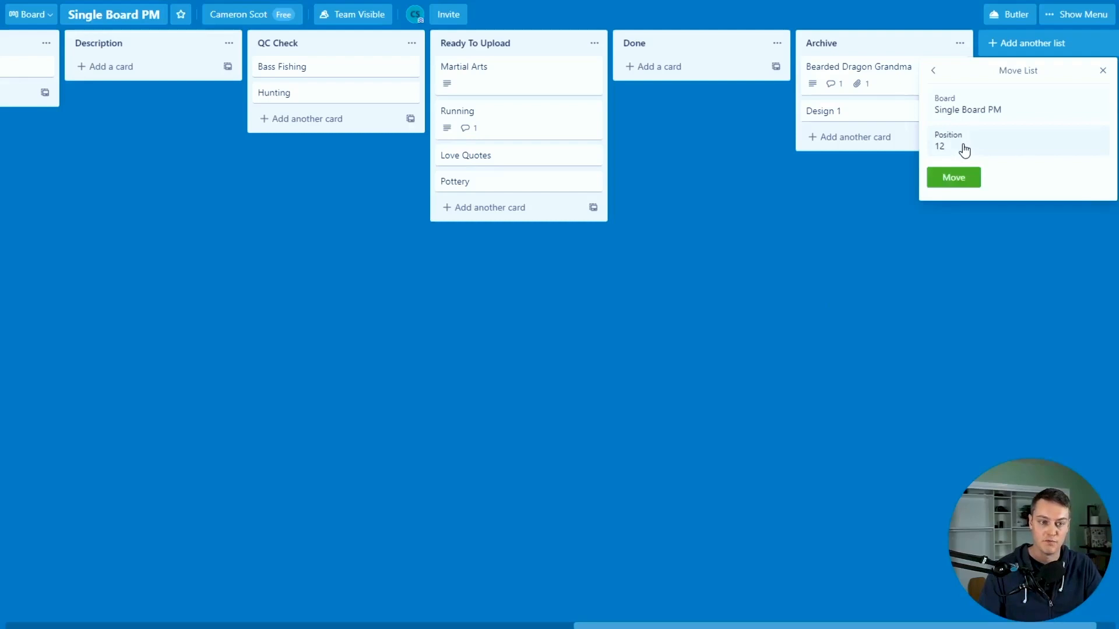
click(973, 351)
click(951, 179)
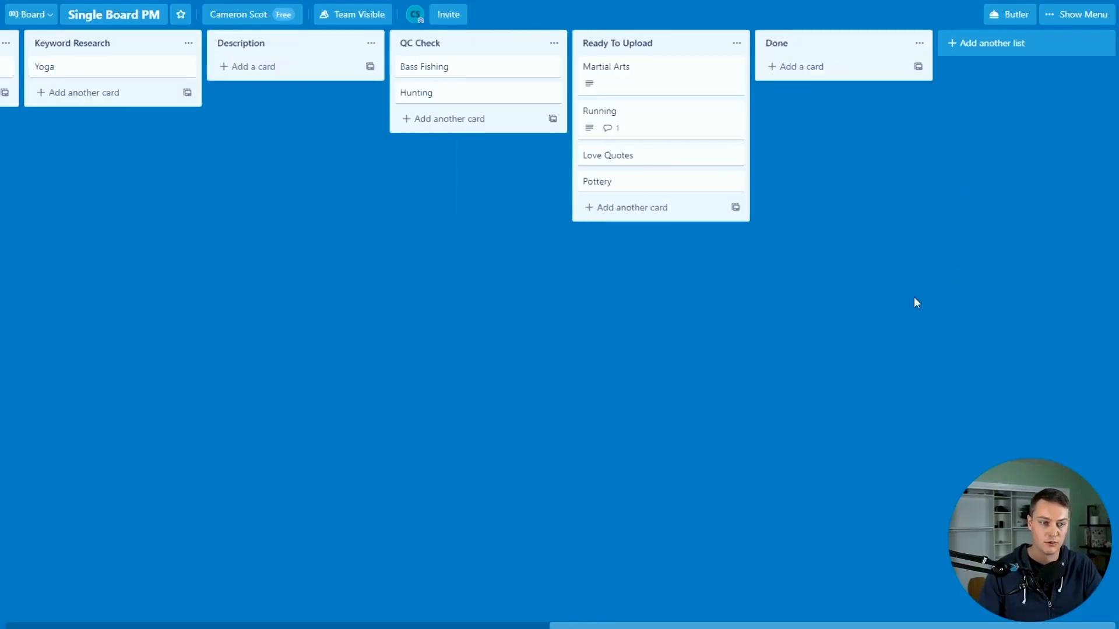
click(83, 0)
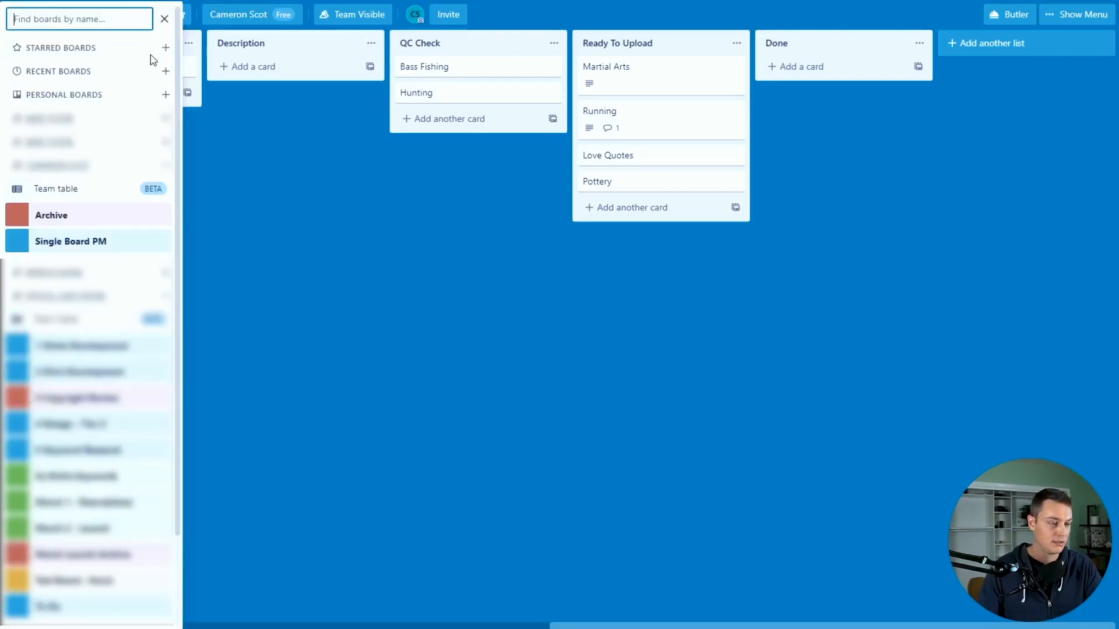
click(104, 219)
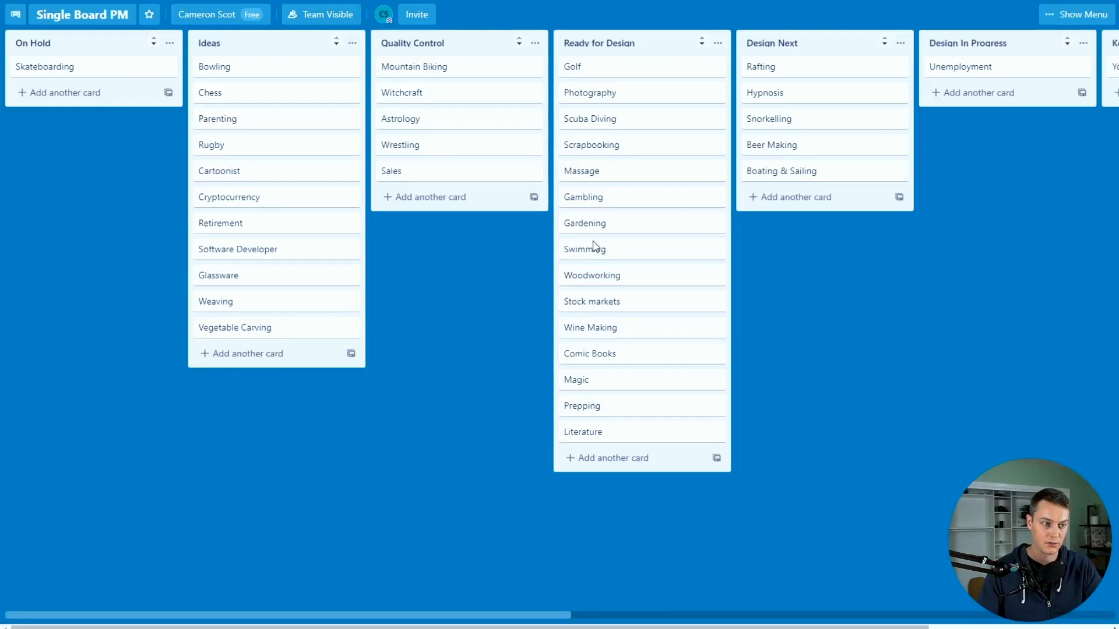
- Add a new empty "Archive" list after Done on the Single Board PM board
scroll(594, 245, right, 10)
scroll(748, 266, right, 5)
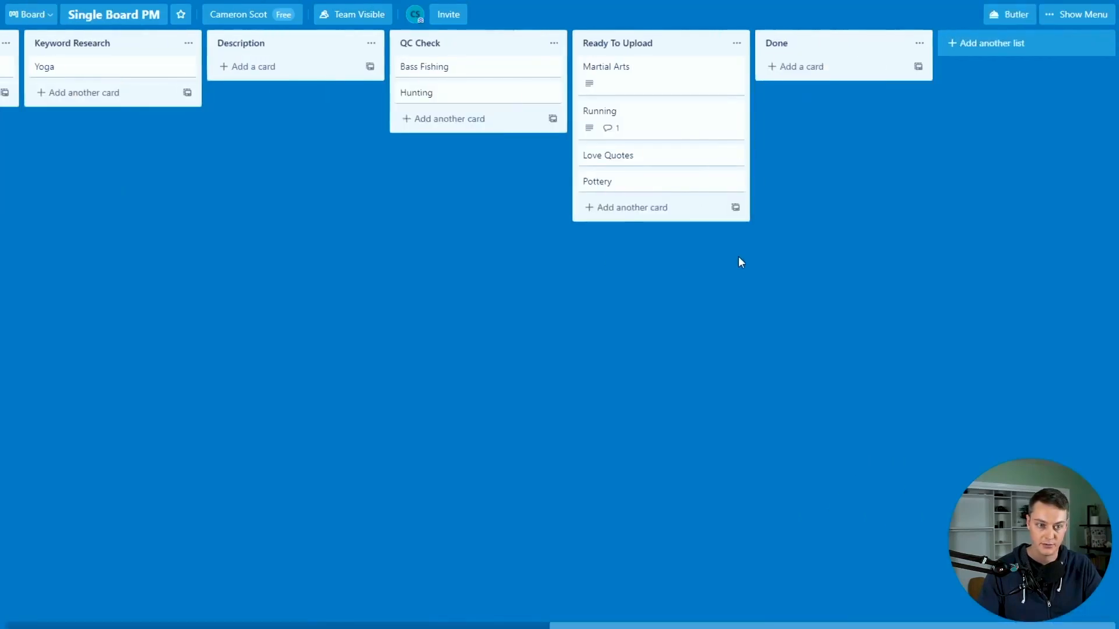
click(1002, 44)
text(Archive)
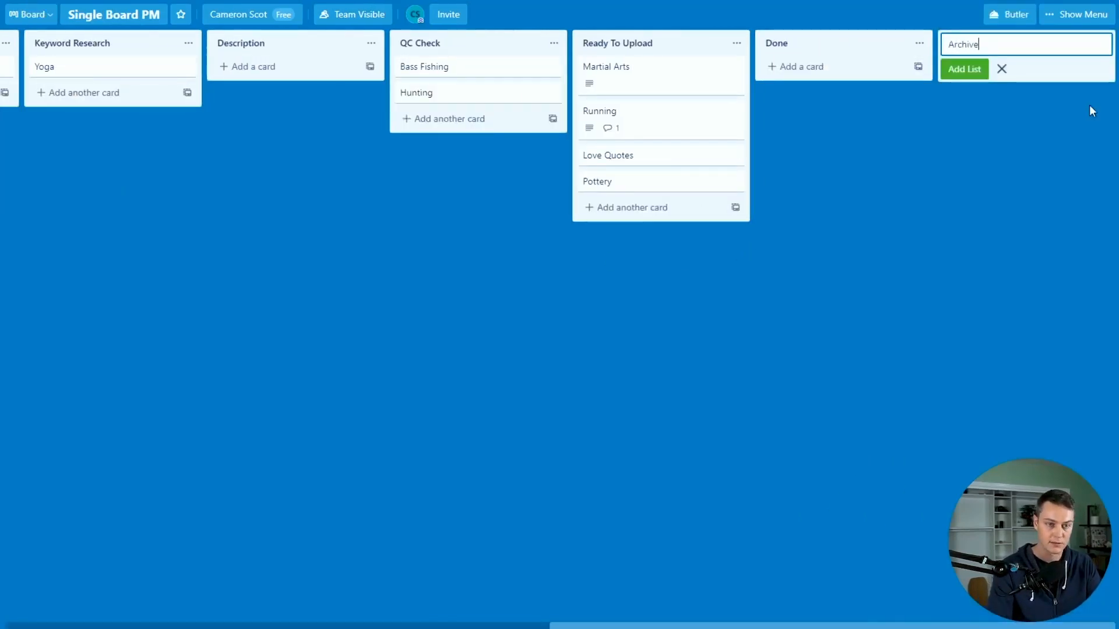
click(983, 70)
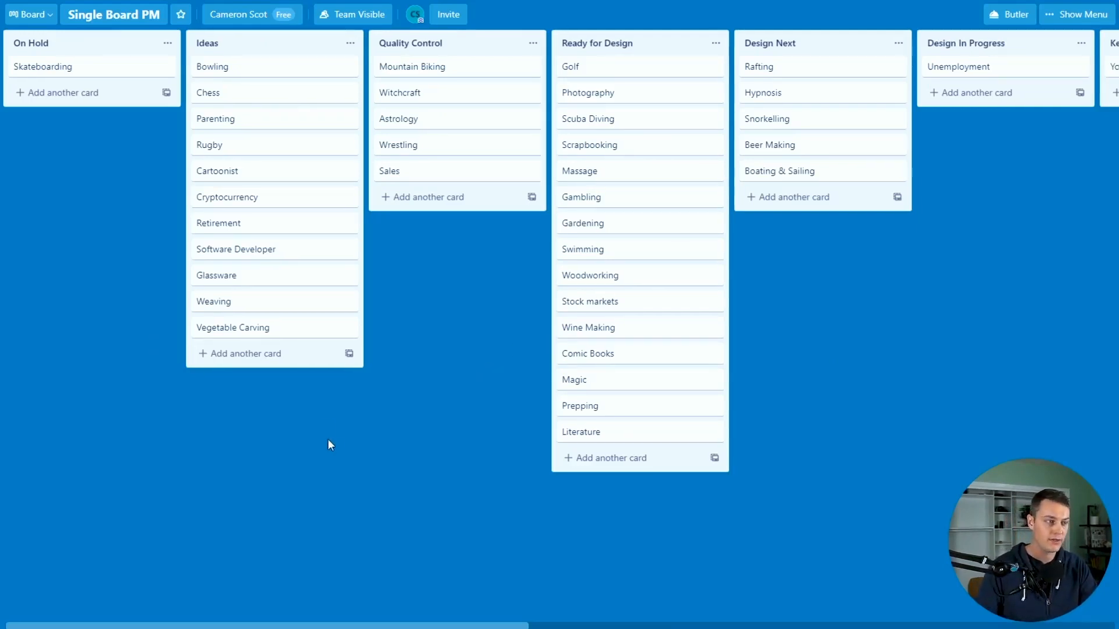
- Add a list named "Niches" at the start of the board, before On Hold
double_click(49, 177)
text(Niche)
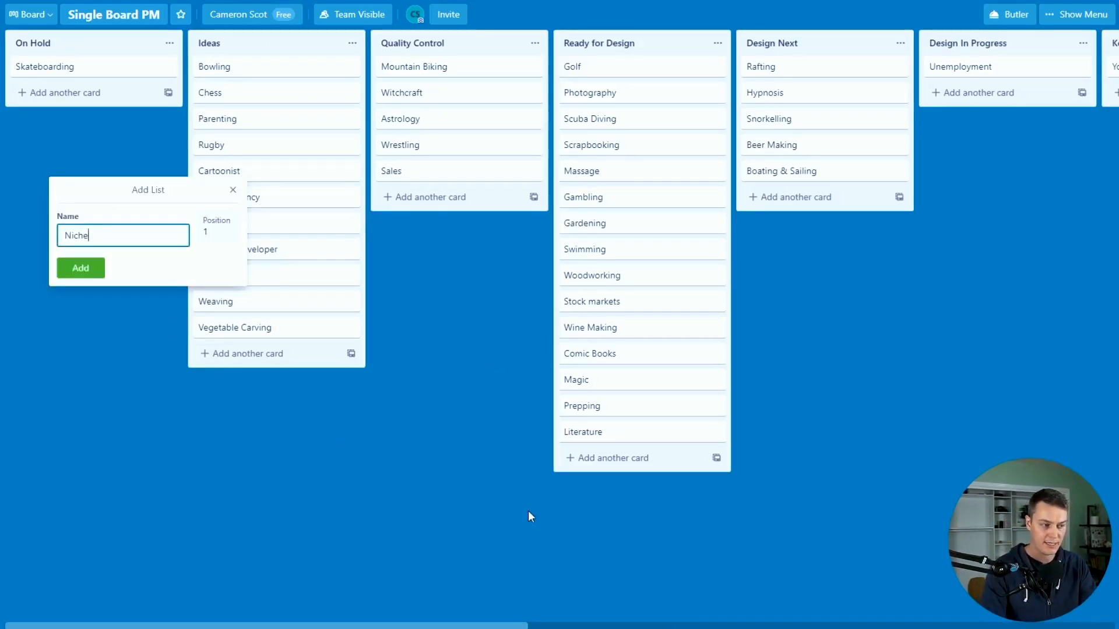
text(s)
key(Return)
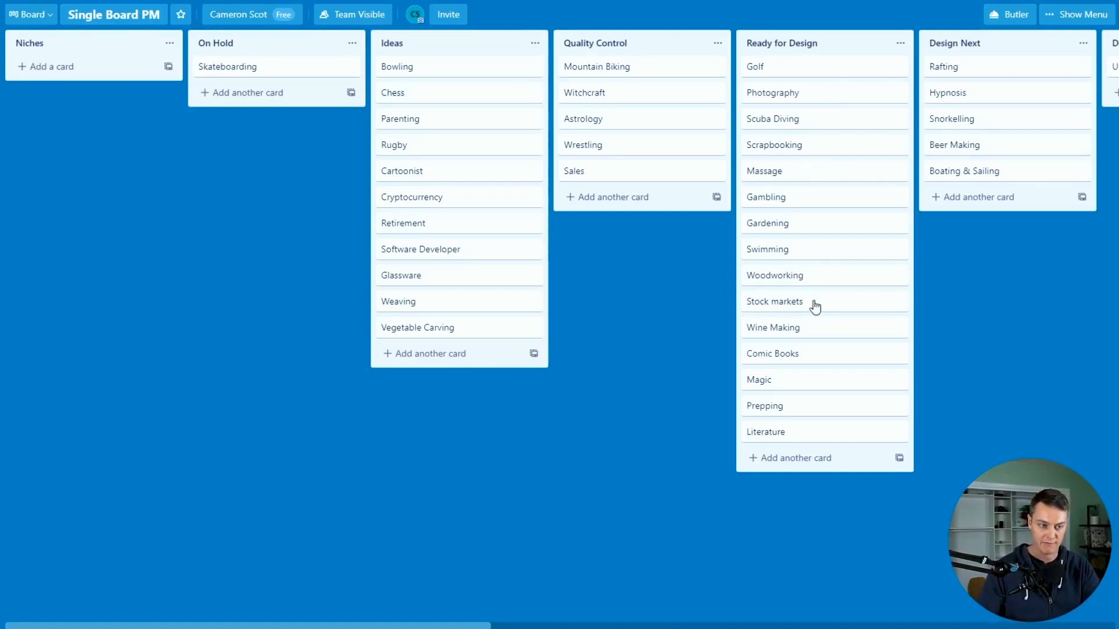
- Move Astrology from Quality Control and Retirement, Cryptocurrency and Software Developer from Ideas into the Niches list
drag(649, 123, 106, 105)
drag(445, 223, 93, 96)
drag(408, 197, 88, 119)
drag(515, 197, 96, 145)
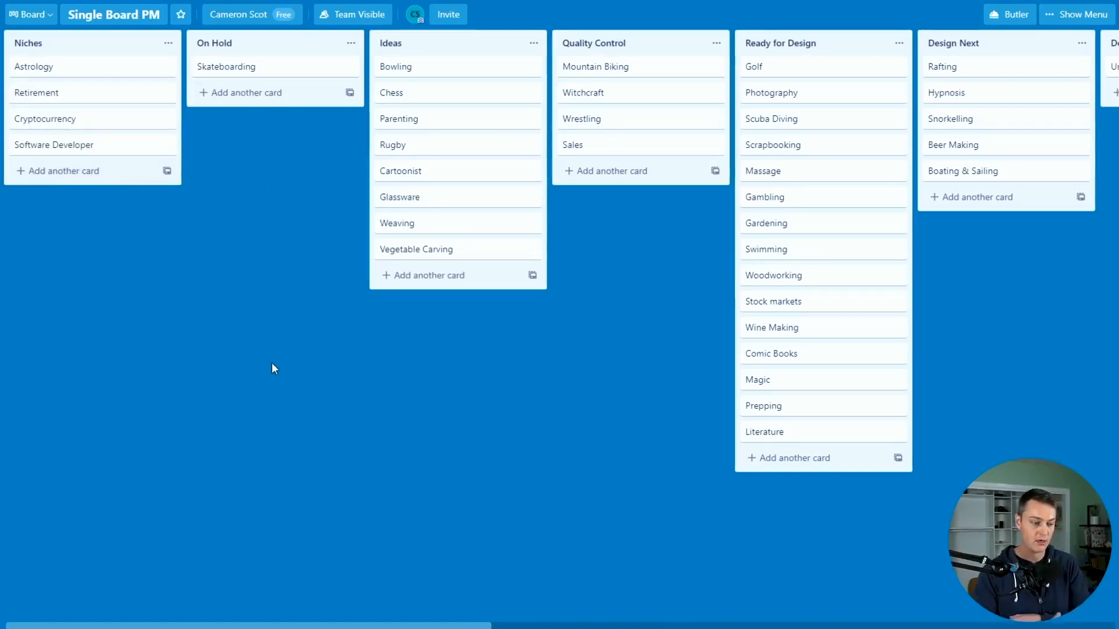